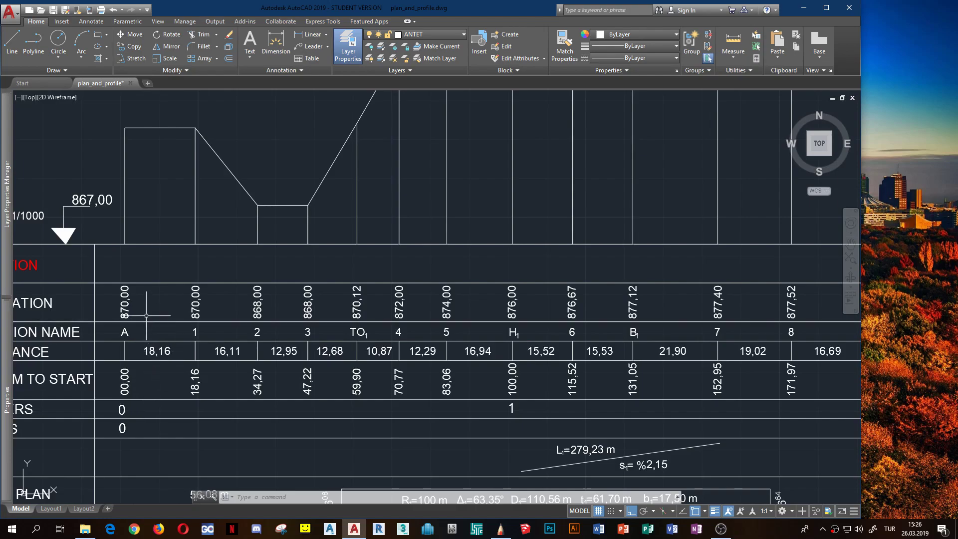
# Step: Pan along the profile table and cancel an aligned dimension started at station A
pyautogui.moveTo(143, 314); pyautogui.dragTo(266, 304, button='middle')
pyautogui.moveTo(637, 295)
pyautogui.mouseDown(button='middle')
pyautogui.moveTo(310, 330)
pyautogui.moveTo(507, 321)
pyautogui.mouseUp(button='middle')
pyautogui.scroll(-2, 316, 331)
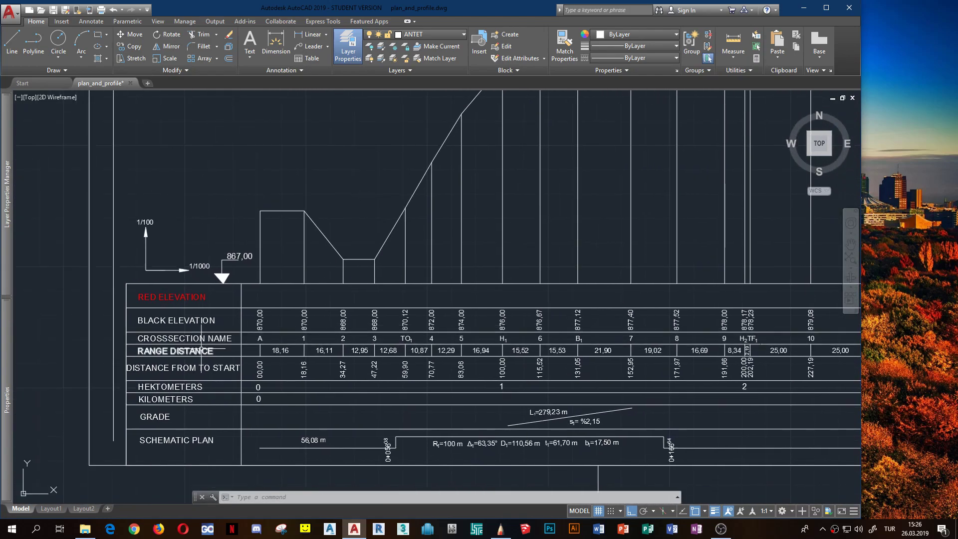
pyautogui.moveTo(385, 358); pyautogui.dragTo(257, 363, button='middle')
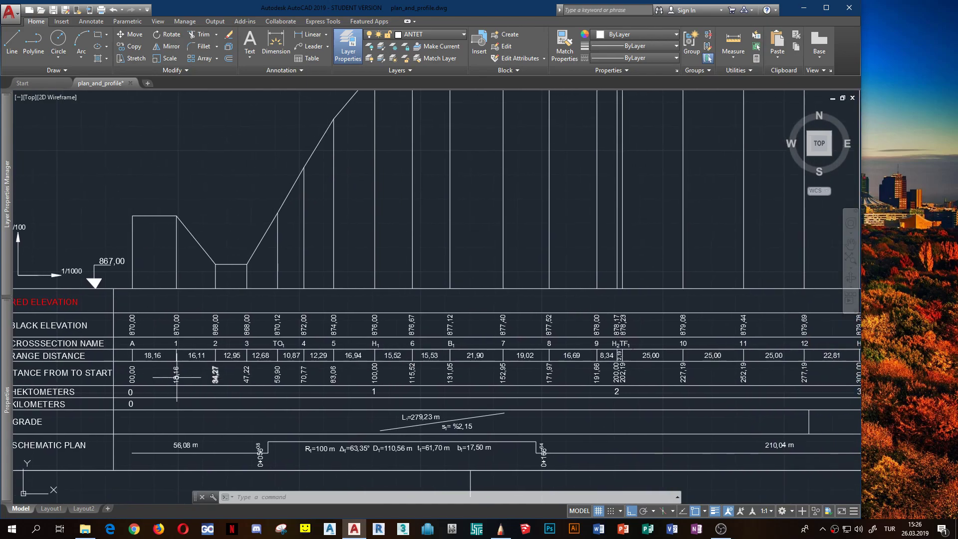
pyautogui.scroll(4, 177, 376)
pyautogui.press('Escape')
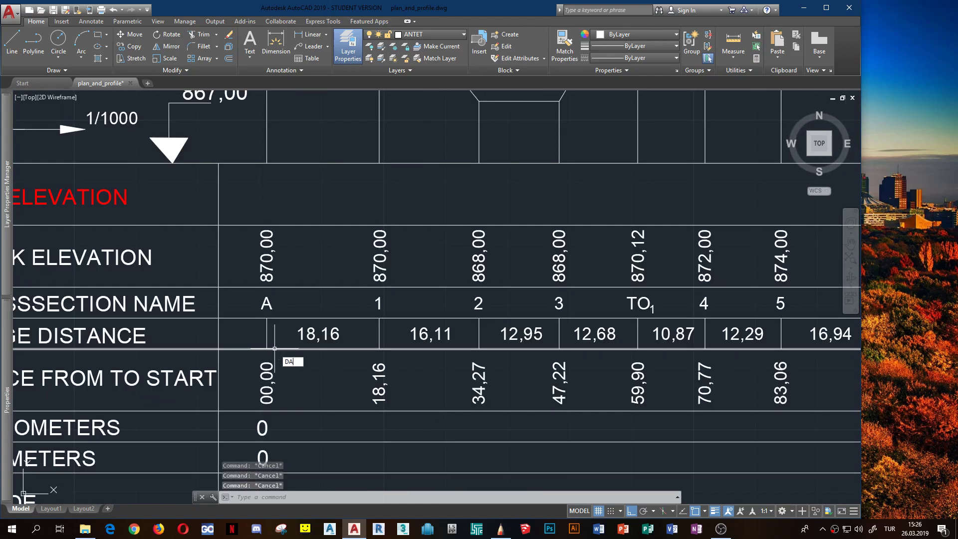
pyautogui.press('Return')
pyautogui.click(267, 335)
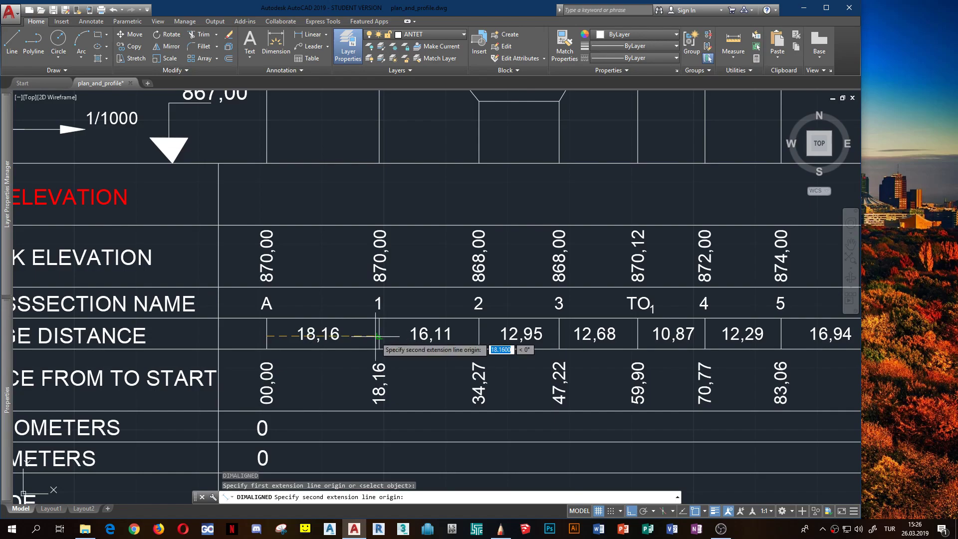
pyautogui.press('Escape')
pyautogui.scroll(-8, 379, 335)
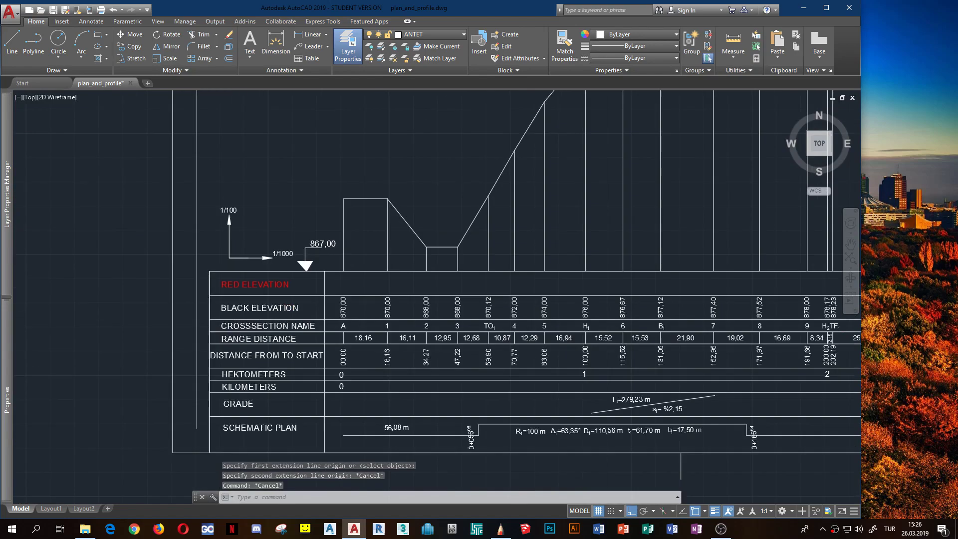
pyautogui.scroll(6, 262, 367)
pyautogui.press('Escape')
pyautogui.press('Escape')
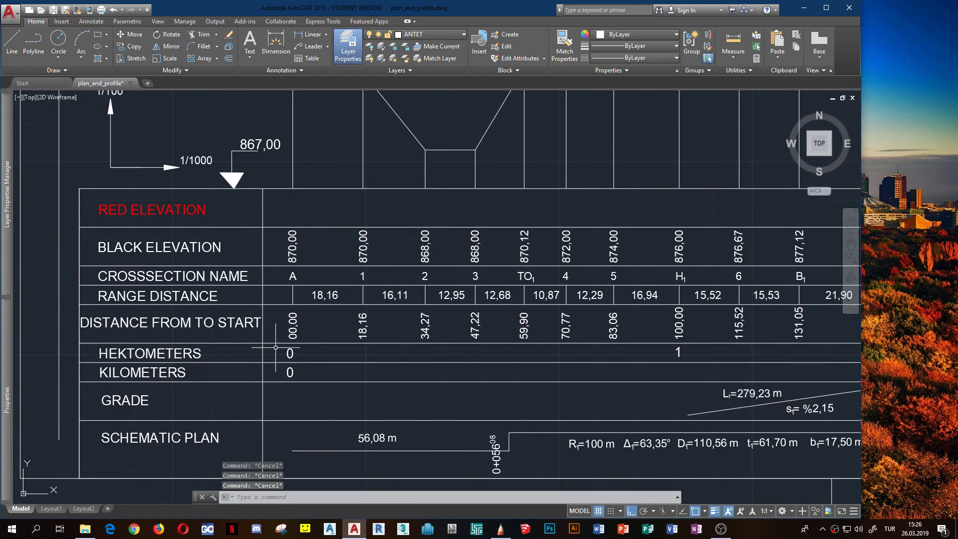
# Step: Pan across the table to locate the curve stations 0+166 and 0+056
pyautogui.scroll(-2, 186, 334)
pyautogui.moveTo(418, 331); pyautogui.dragTo(175, 332, button='middle')
pyautogui.scroll(4, 420, 330)
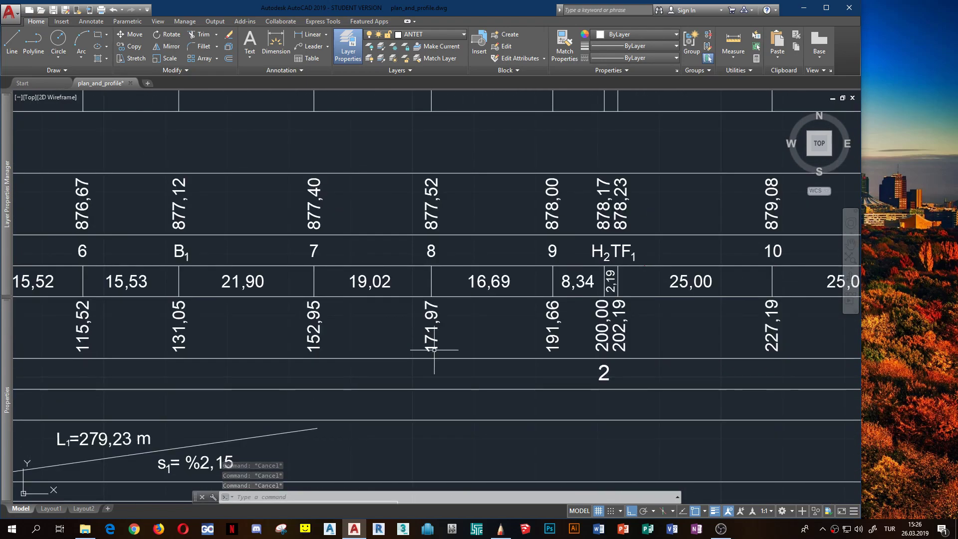
pyautogui.moveTo(550, 318); pyautogui.dragTo(402, 324, button='middle')
pyautogui.scroll(-4, 402, 324)
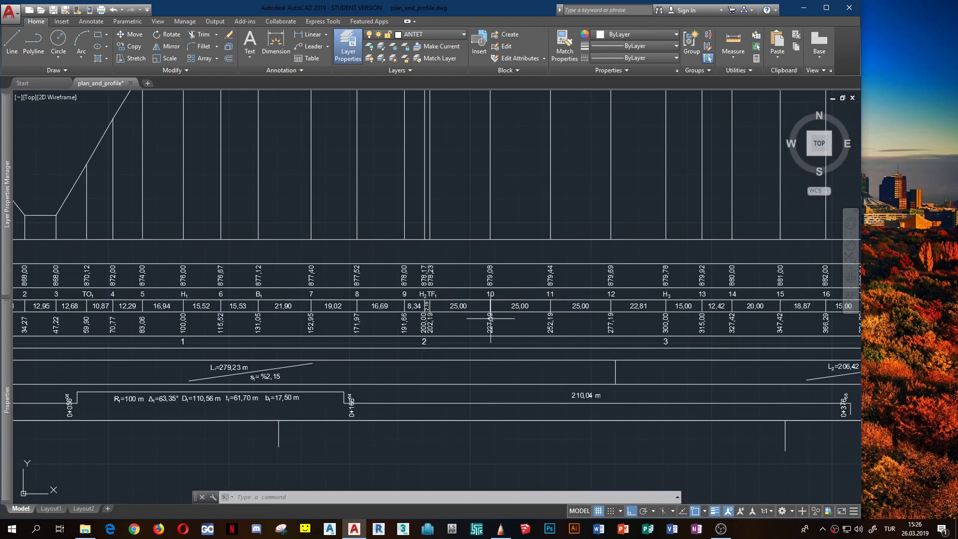
pyautogui.moveTo(616, 329); pyautogui.dragTo(466, 333, button='middle')
pyautogui.scroll(-4, 466, 333)
pyautogui.moveTo(384, 349); pyautogui.dragTo(383, 347, button='middle')
pyautogui.scroll(4, 257, 341)
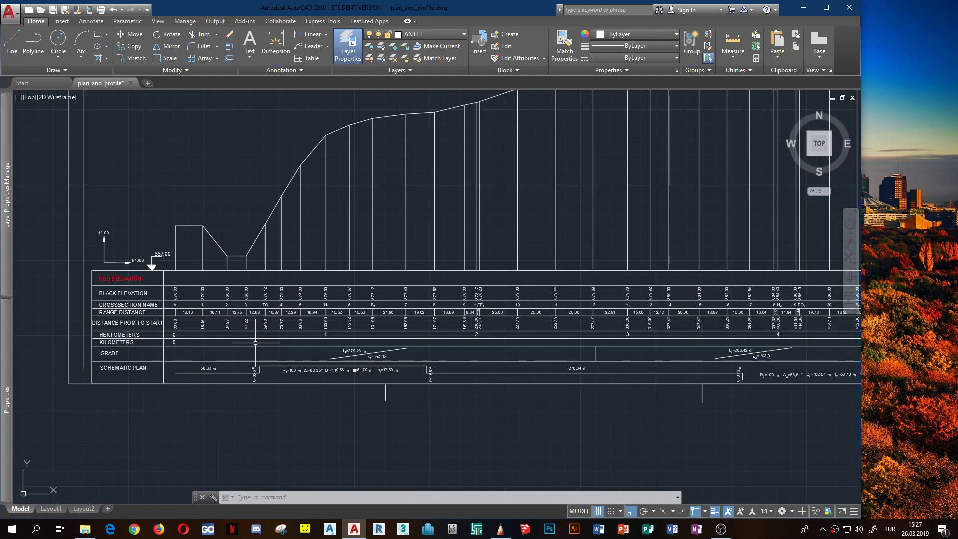
pyautogui.moveTo(185, 357); pyautogui.dragTo(280, 330, button='middle')
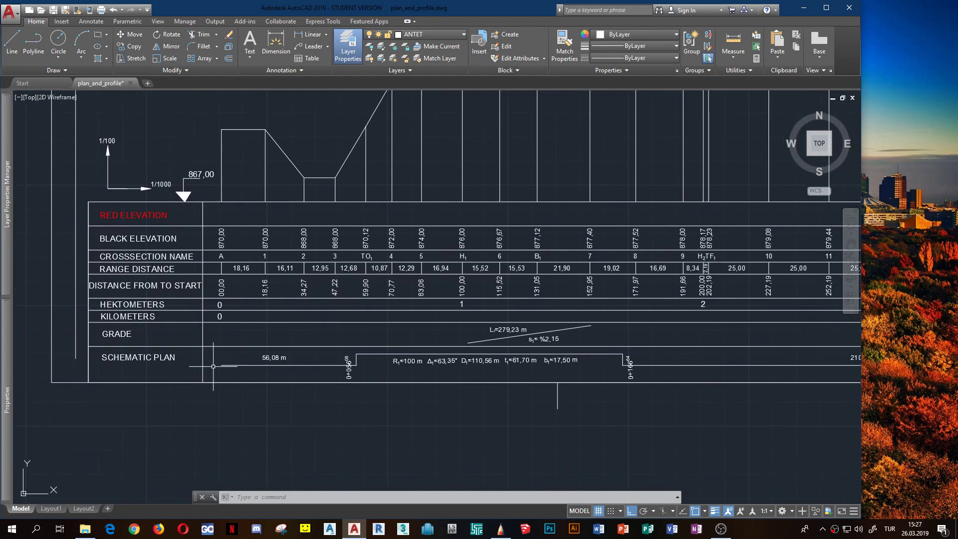
pyautogui.moveTo(225, 364)
pyautogui.mouseDown(button='middle')
pyautogui.moveTo(165, 354)
pyautogui.moveTo(332, 371)
pyautogui.mouseUp(button='middle')
pyautogui.scroll(-2, 167, 353)
pyautogui.scroll(4, 214, 352)
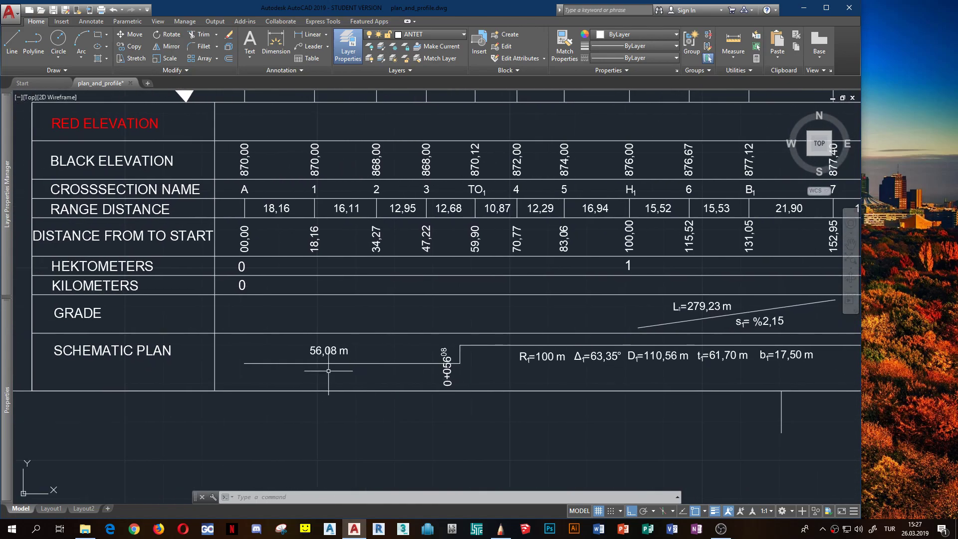
pyautogui.moveTo(457, 361); pyautogui.dragTo(262, 359, button='middle')
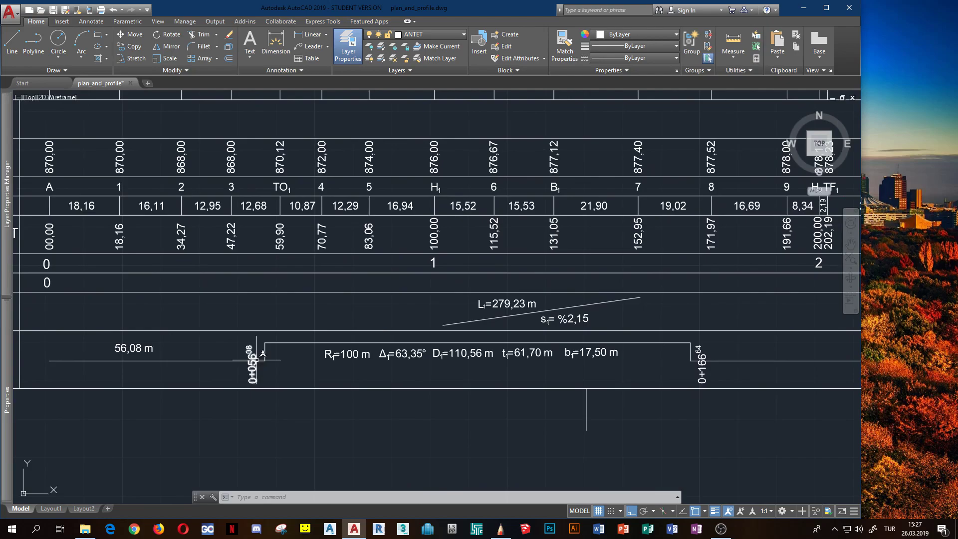
pyautogui.scroll(-2, 318, 360)
pyautogui.scroll(2, 319, 362)
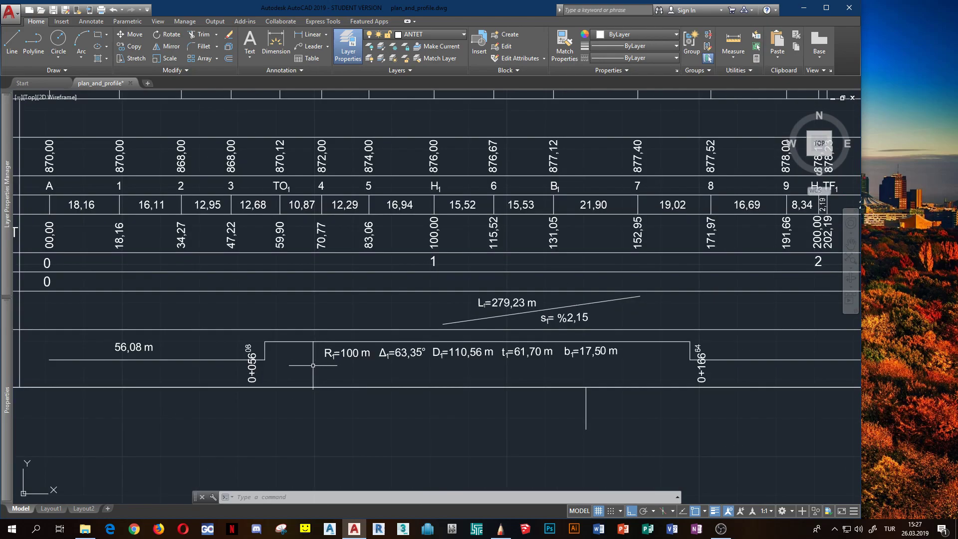
pyautogui.scroll(-4, 313, 365)
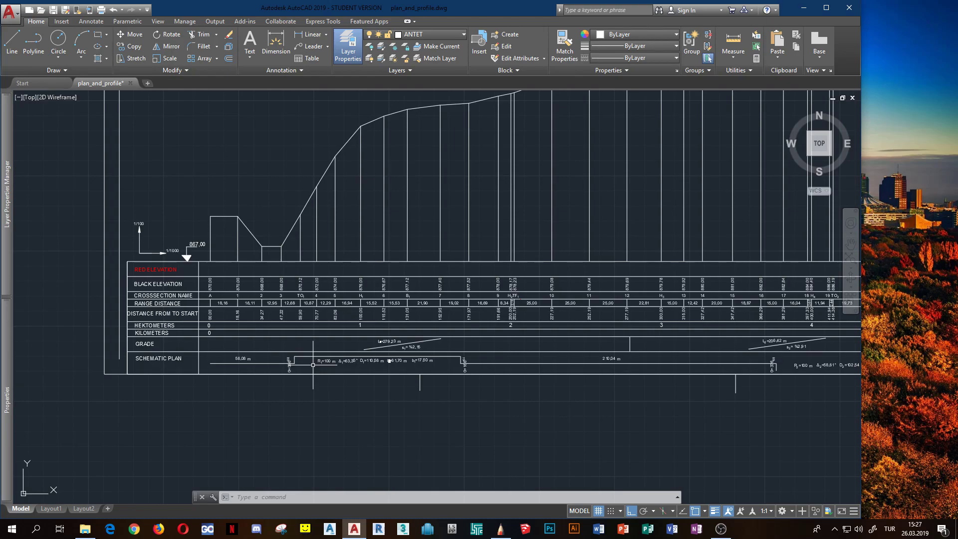
pyautogui.scroll(2, 313, 365)
pyautogui.moveTo(312, 365); pyautogui.dragTo(232, 394, button='middle')
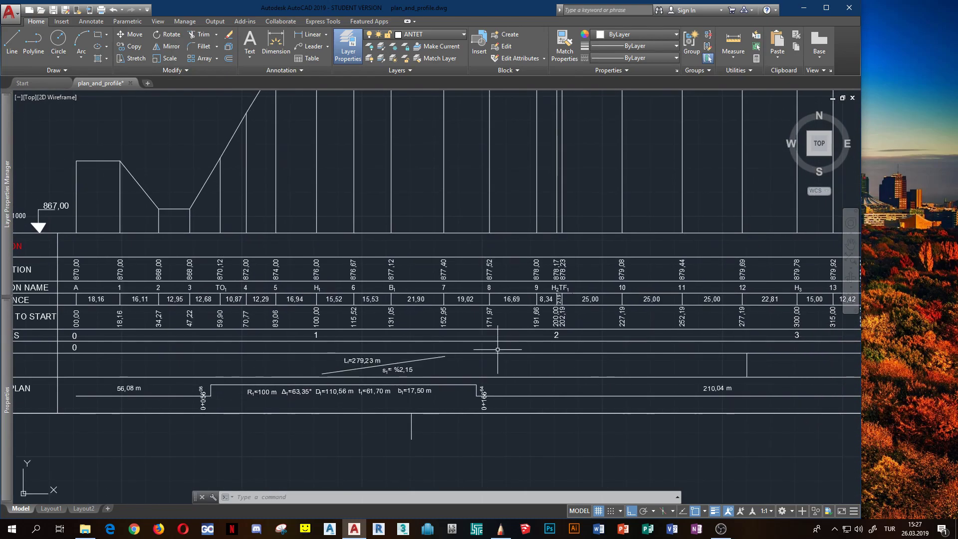
pyautogui.moveTo(491, 353)
pyautogui.mouseDown(button='middle')
pyautogui.moveTo(466, 359)
pyautogui.moveTo(524, 336)
pyautogui.mouseUp(button='middle')
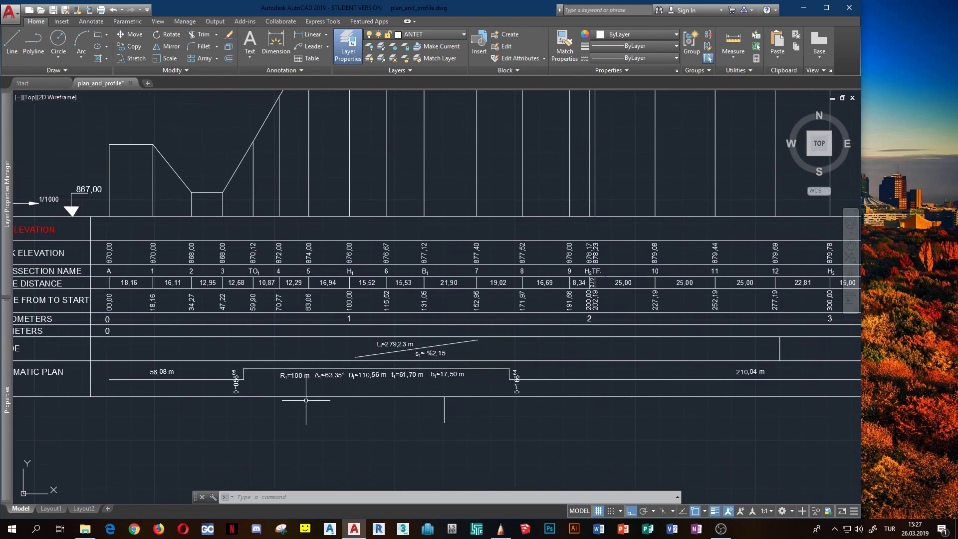
pyautogui.moveTo(405, 390); pyautogui.dragTo(355, 391, button='middle')
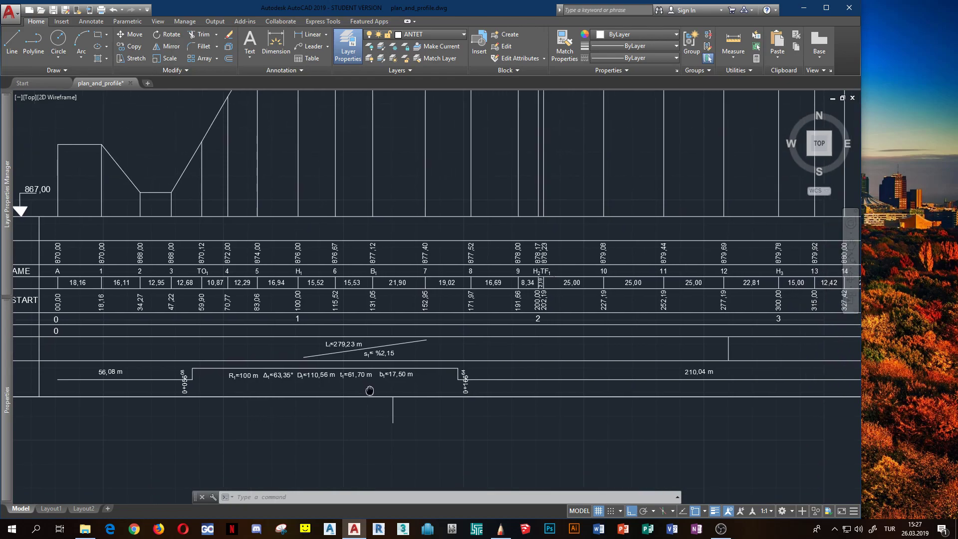
pyautogui.moveTo(256, 388); pyautogui.dragTo(313, 377, button='middle')
pyautogui.scroll(4, 313, 376)
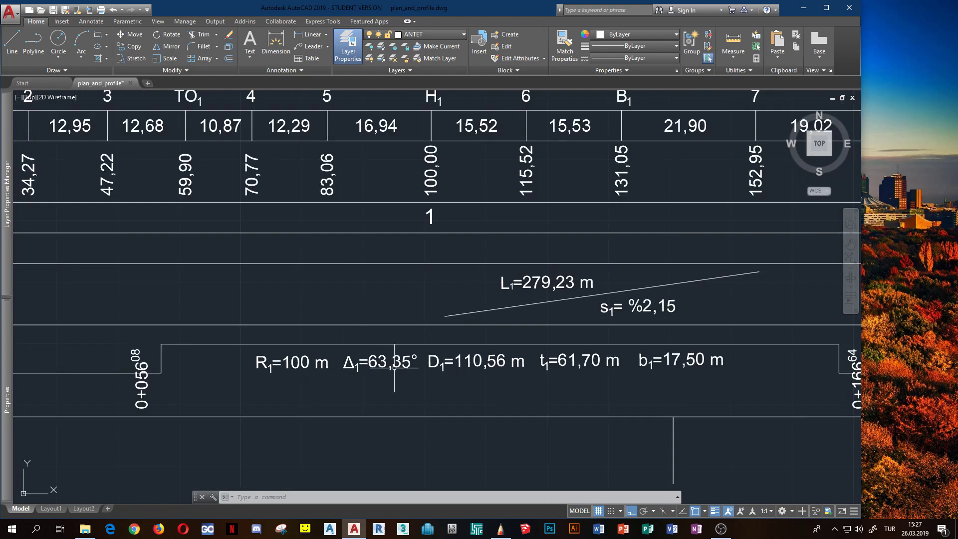
pyautogui.scroll(-7, 324, 384)
pyautogui.scroll(3, 338, 391)
pyautogui.moveTo(422, 358)
pyautogui.mouseDown(button='middle')
pyautogui.moveTo(414, 369)
pyautogui.moveTo(368, 377)
pyautogui.mouseUp(button='middle')
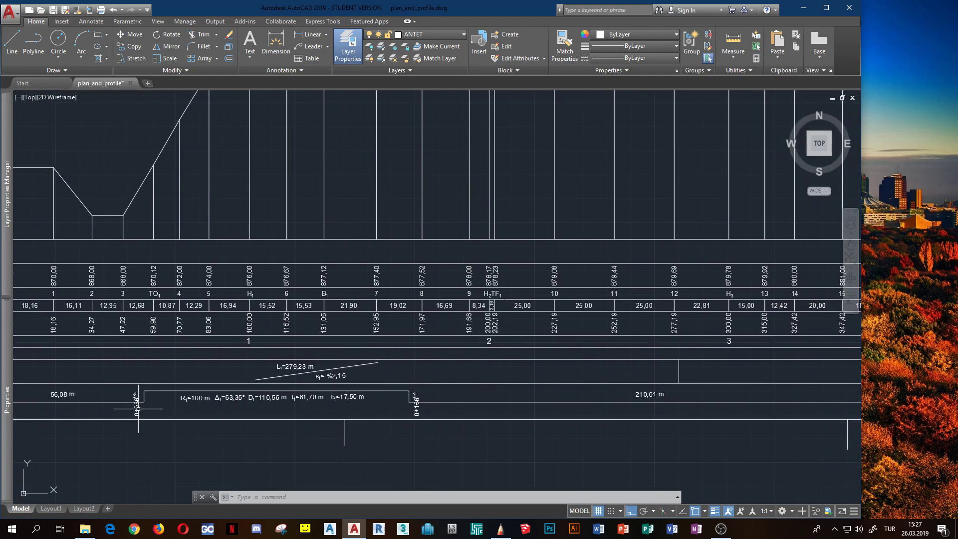
pyautogui.scroll(3, 138, 409)
pyautogui.scroll(-3, 162, 406)
pyautogui.moveTo(219, 406); pyautogui.dragTo(303, 398, button='middle')
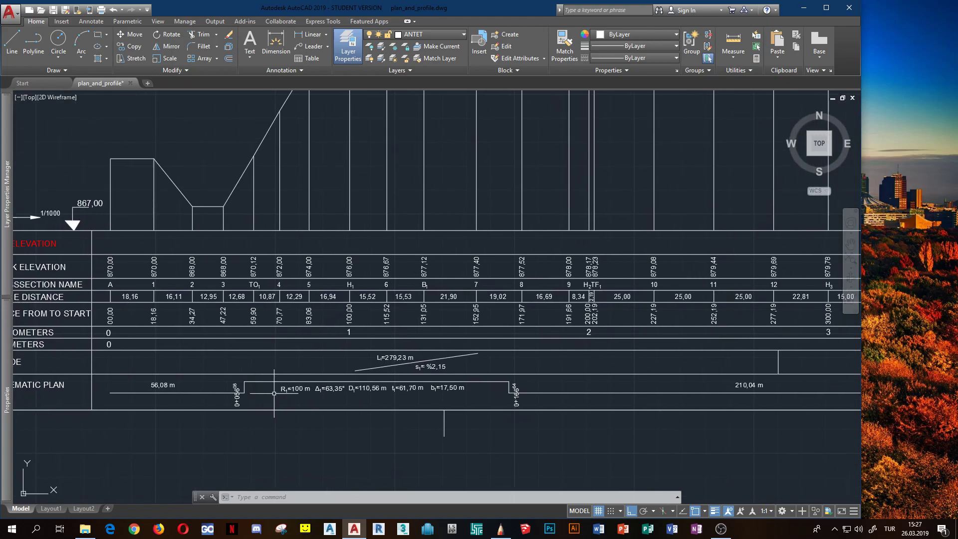
pyautogui.scroll(2, 280, 393)
pyautogui.scroll(-2, 247, 401)
pyautogui.scroll(2, 242, 403)
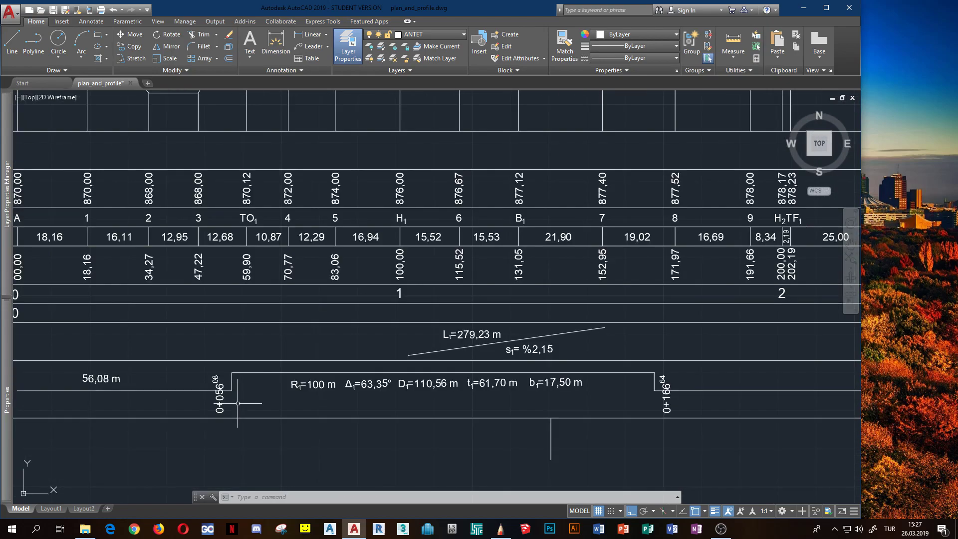
pyautogui.scroll(1, 347, 382)
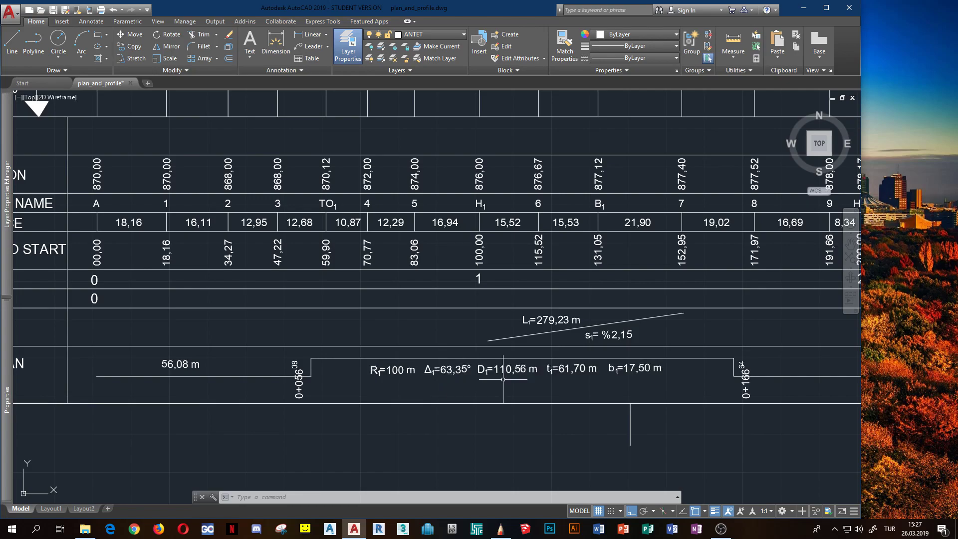
# Step: Pan the view to station H2TF1, toward 0+376, then back to the 0+056 curve start
pyautogui.moveTo(523, 379); pyautogui.dragTo(480, 379, button='middle')
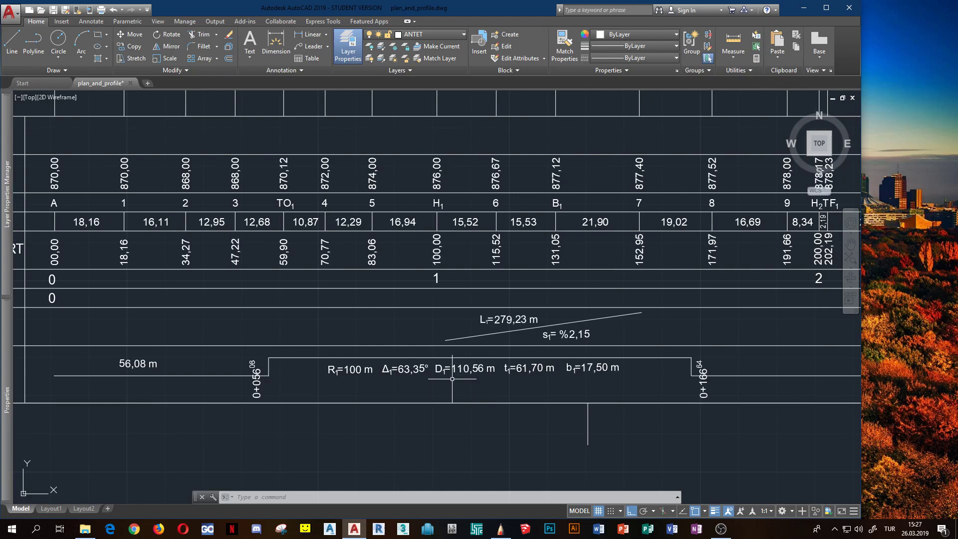
pyautogui.scroll(2, 451, 379)
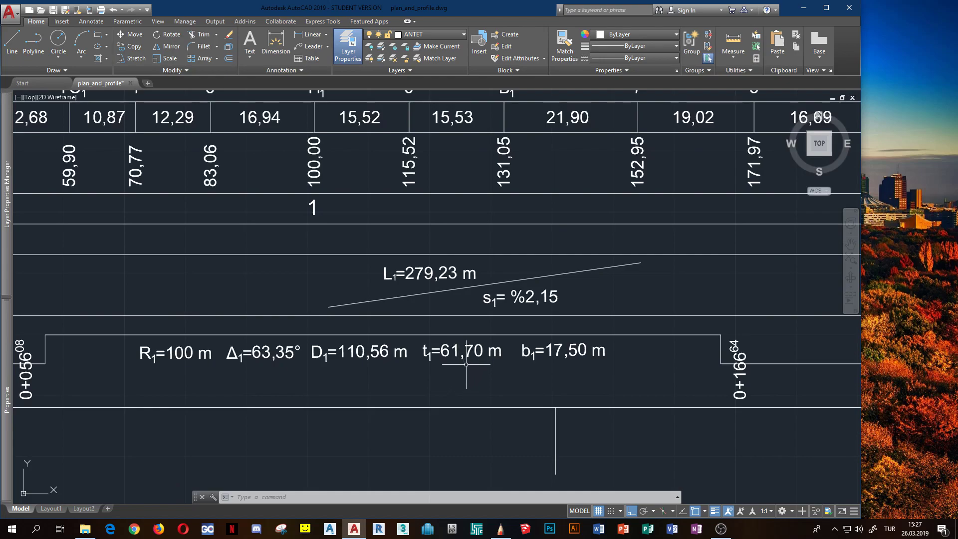
pyautogui.scroll(-3, 466, 364)
pyautogui.scroll(3, 522, 329)
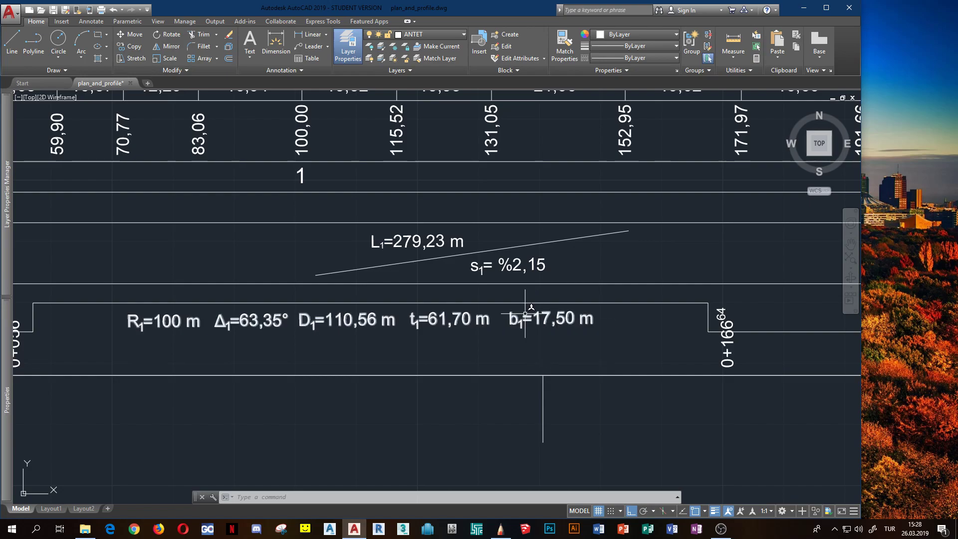
pyautogui.scroll(-2, 526, 275)
pyautogui.scroll(-2, 616, 325)
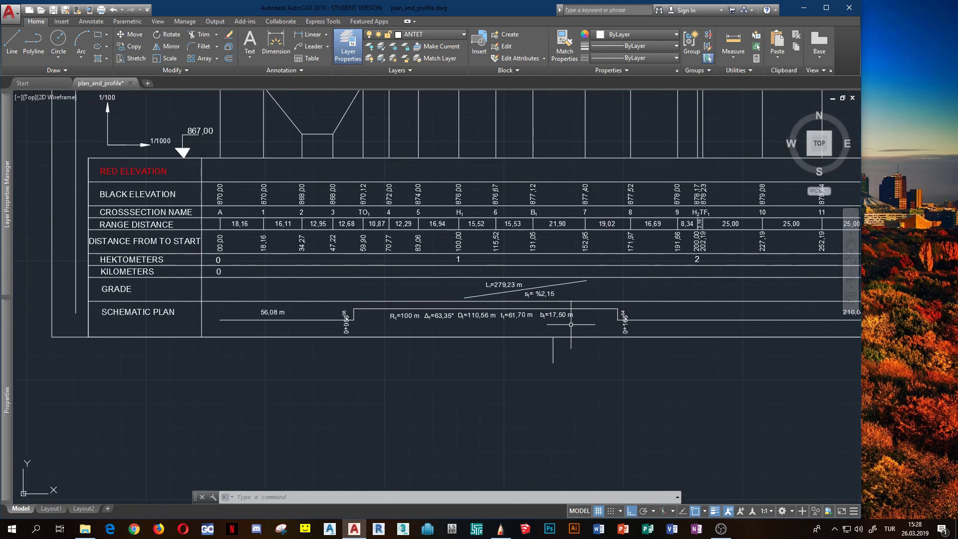
pyautogui.scroll(4, 394, 324)
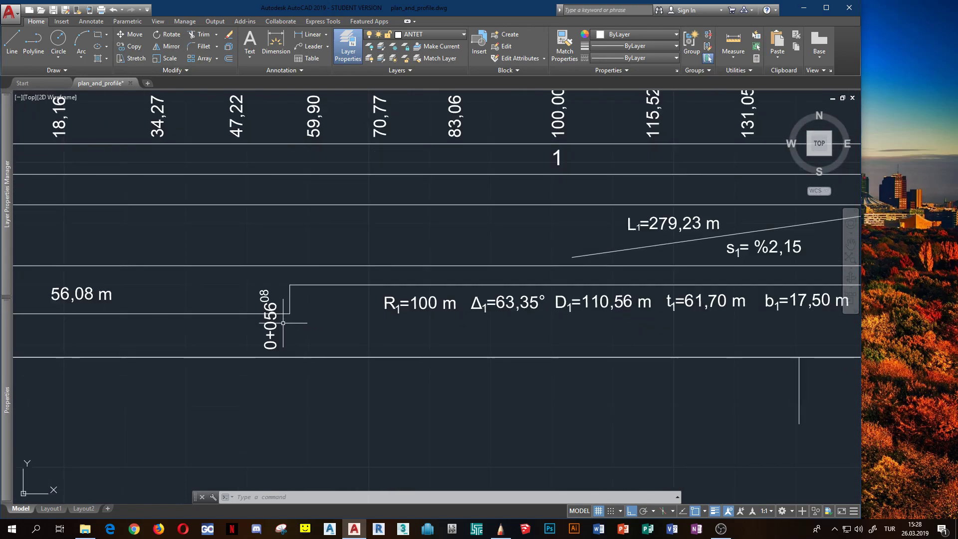
pyautogui.scroll(-3, 288, 323)
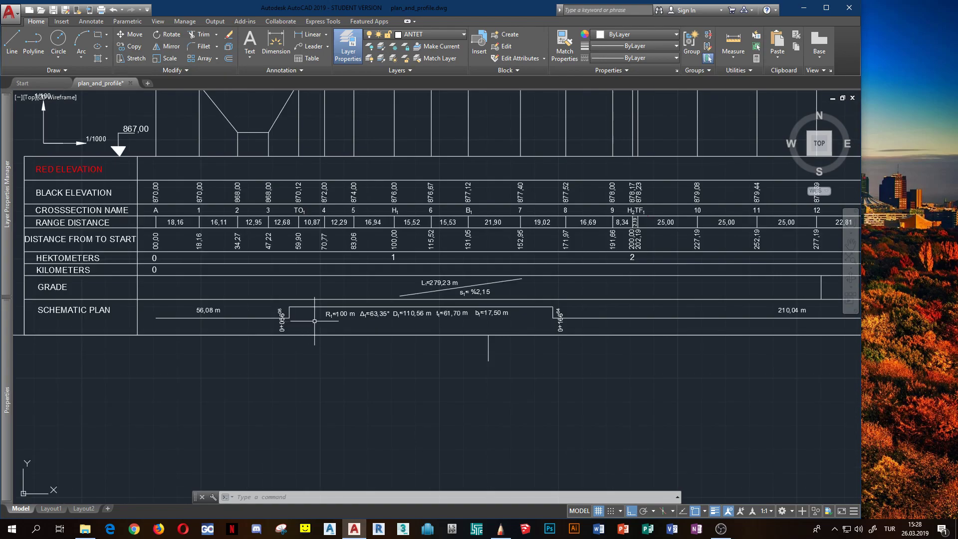
pyautogui.scroll(2, 491, 326)
pyautogui.scroll(2, 598, 314)
pyautogui.scroll(-2, 492, 344)
pyautogui.scroll(-1, 449, 347)
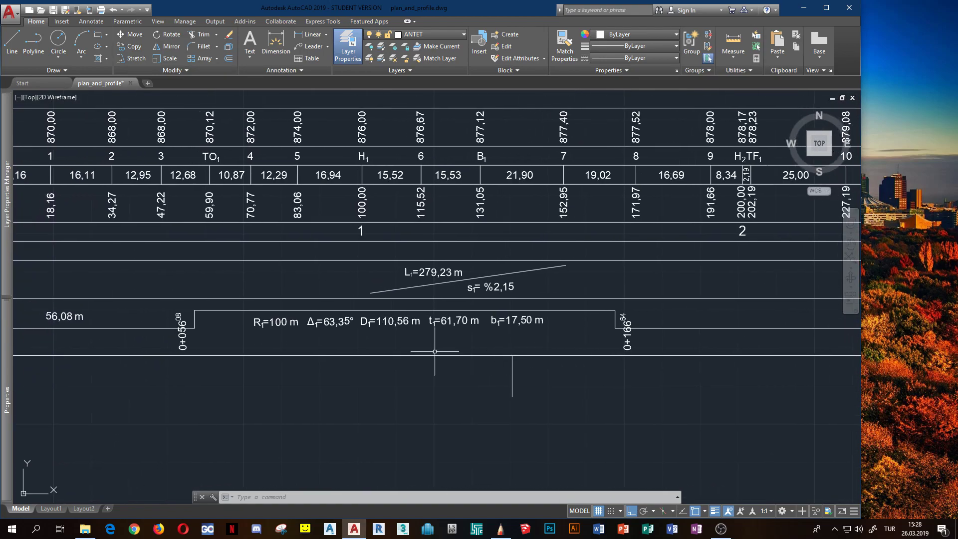
pyautogui.scroll(3, 188, 337)
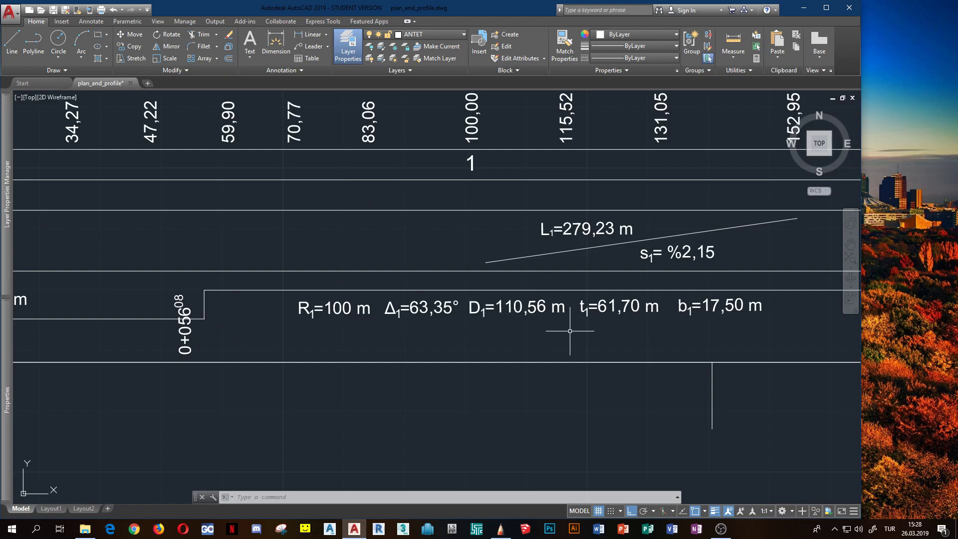
pyautogui.moveTo(656, 333); pyautogui.dragTo(373, 333, button='middle')
pyautogui.scroll(-3, 585, 333)
pyautogui.moveTo(498, 356); pyautogui.dragTo(413, 379, button='middle')
pyautogui.moveTo(617, 371); pyautogui.dragTo(608, 372, button='middle')
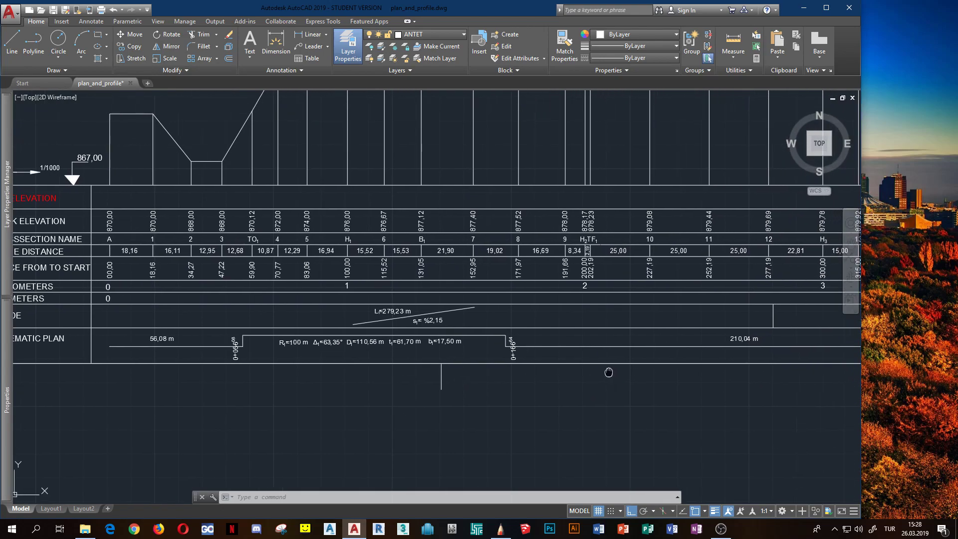
pyautogui.moveTo(609, 372); pyautogui.dragTo(316, 370)
pyautogui.moveTo(678, 373); pyautogui.dragTo(547, 370, button='middle')
pyautogui.scroll(3, 578, 371)
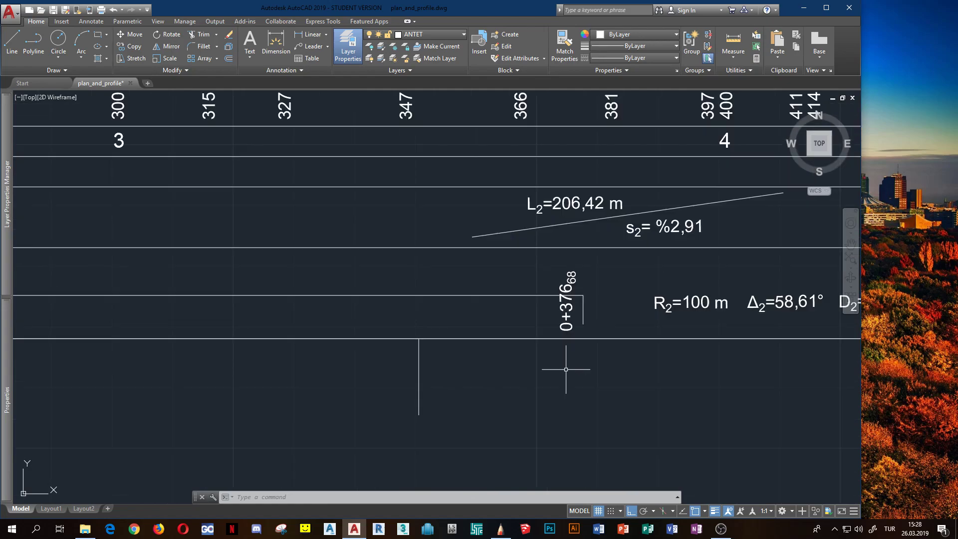
pyautogui.scroll(-4, 581, 327)
pyautogui.moveTo(709, 333); pyautogui.dragTo(491, 338, button='middle')
pyautogui.scroll(-2, 527, 333)
pyautogui.moveTo(430, 345); pyautogui.dragTo(707, 345, button='middle')
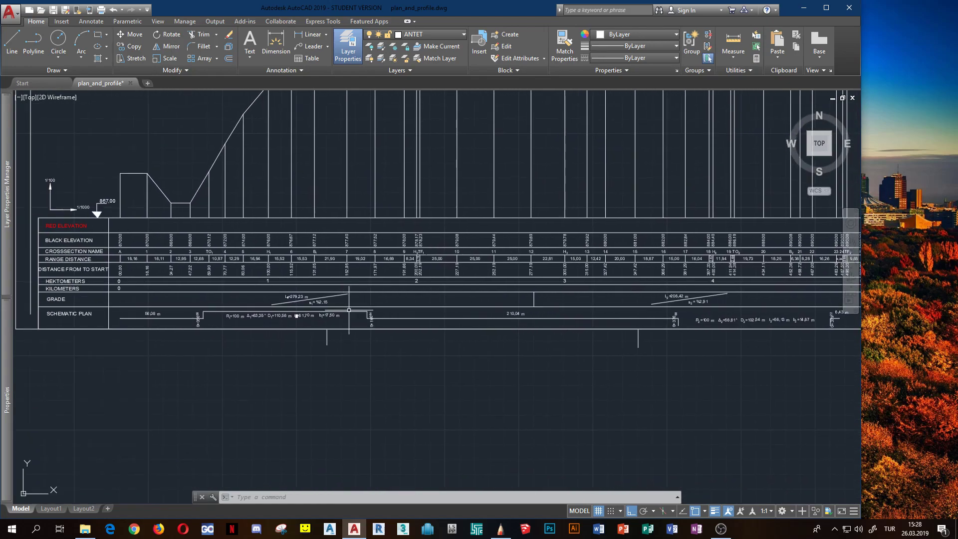
pyautogui.moveTo(237, 270)
pyautogui.mouseDown(button='middle')
pyautogui.moveTo(325, 261)
pyautogui.moveTo(310, 245)
pyautogui.mouseUp(button='middle')
pyautogui.scroll(3, 299, 252)
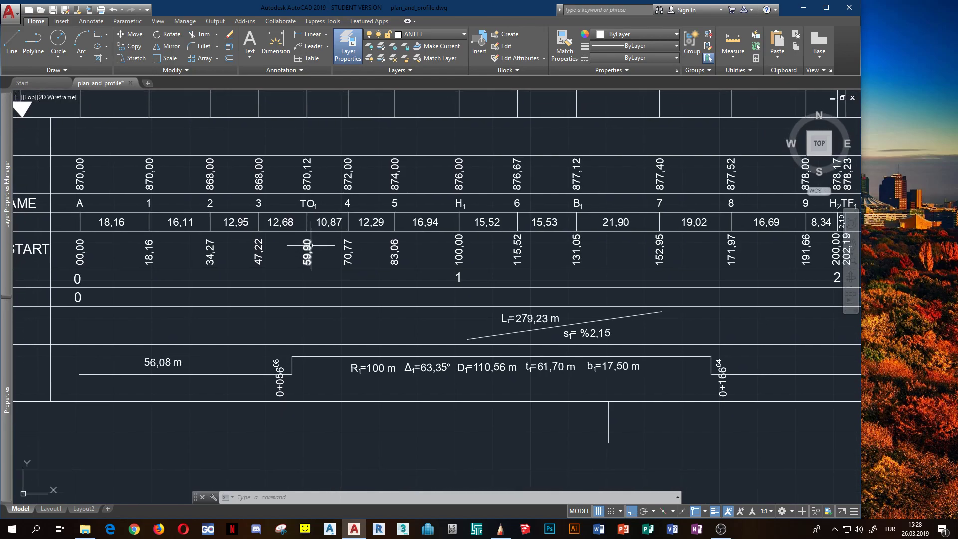
pyautogui.moveTo(337, 298); pyautogui.dragTo(338, 256, button='middle')
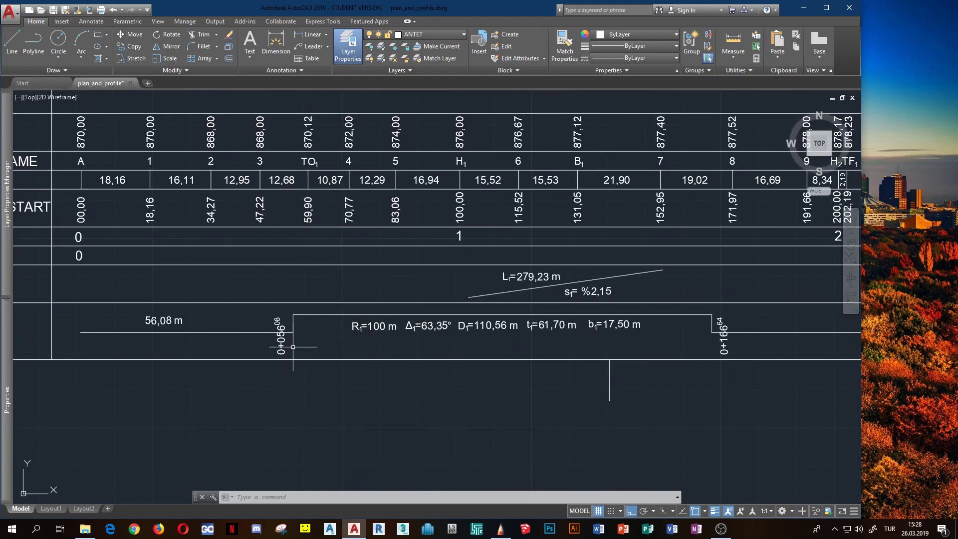
pyautogui.moveTo(298, 343); pyautogui.dragTo(351, 318, button='middle')
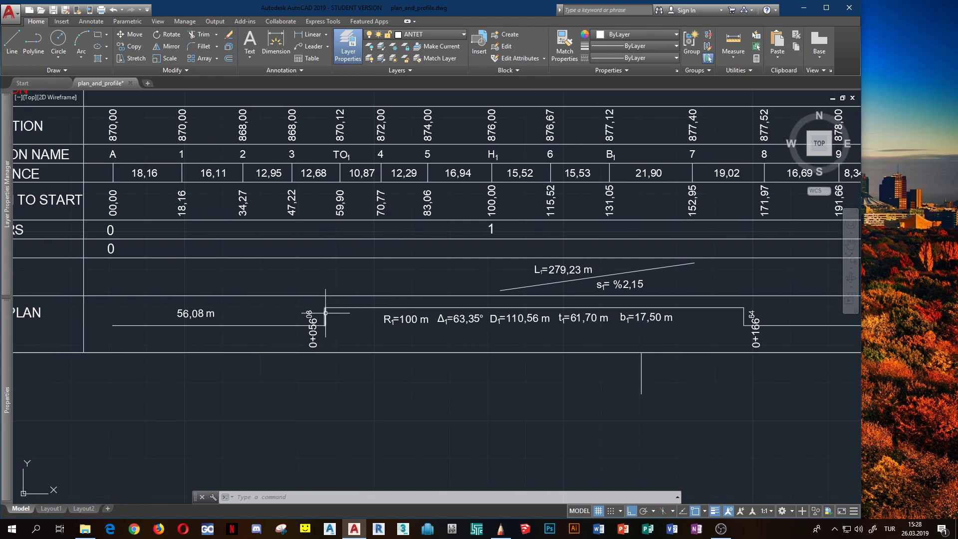
# Step: Inspect the schematic plan row lines at station 0+056 without changing them
pyautogui.press('Escape')
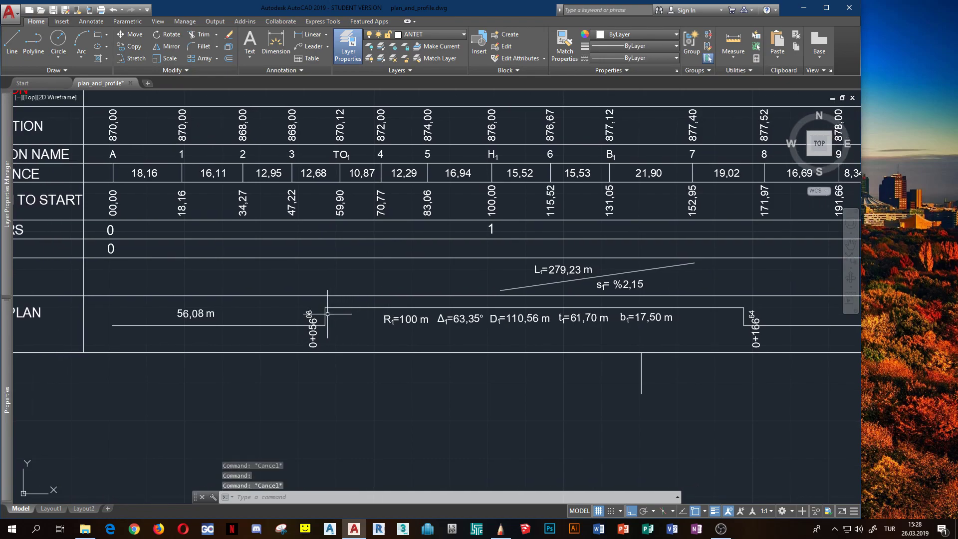
pyautogui.moveTo(327, 310)
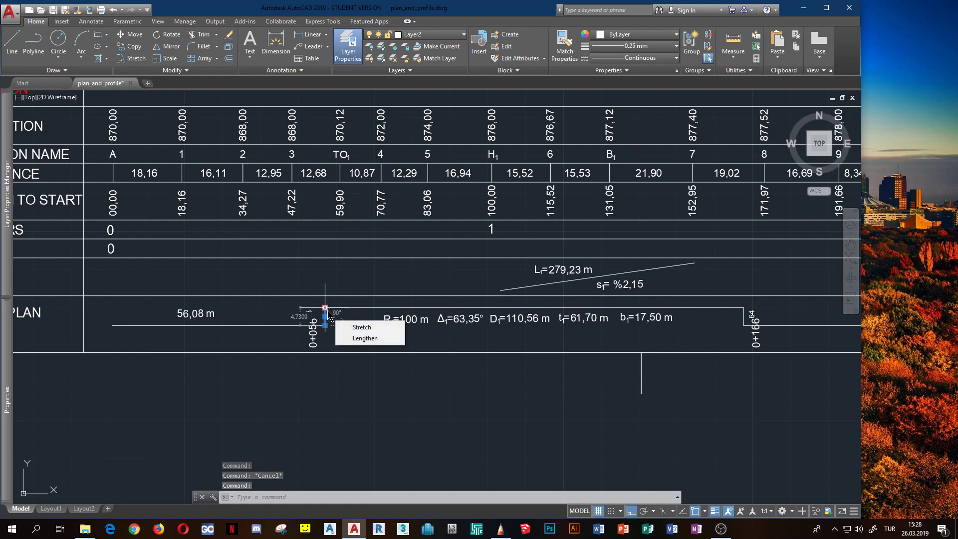
pyautogui.scroll(6, 327, 315)
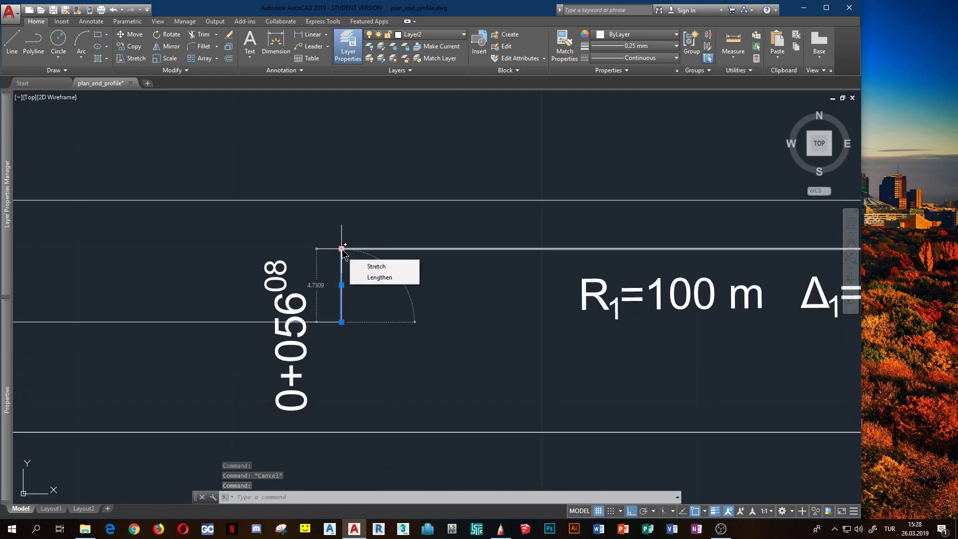
pyautogui.scroll(-4, 344, 264)
pyautogui.moveTo(355, 298)
pyautogui.mouseDown(button='middle')
pyautogui.moveTo(479, 311)
pyautogui.moveTo(421, 385)
pyautogui.mouseUp(button='middle')
pyautogui.press('Escape')
pyautogui.press('Escape')
pyautogui.press('Escape')
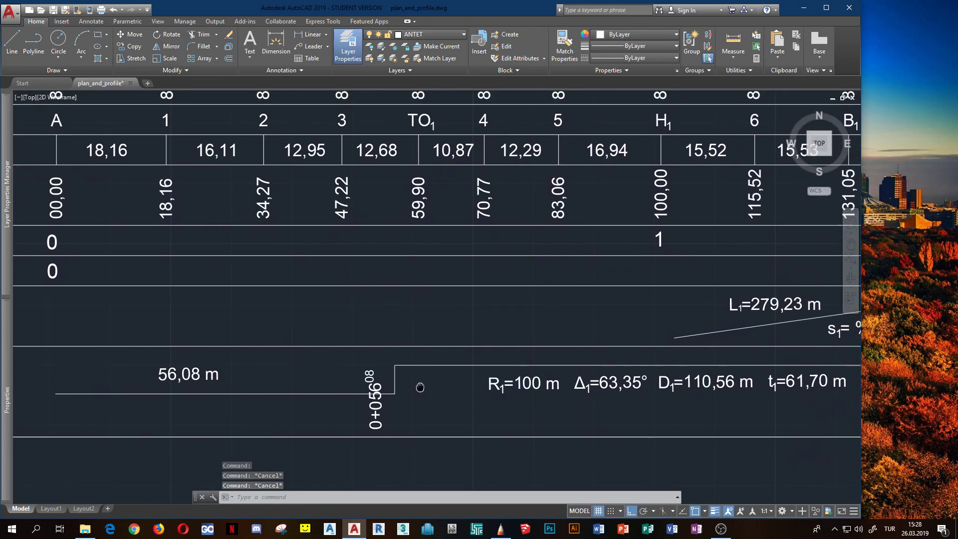
pyautogui.scroll(5, 383, 388)
pyautogui.click(395, 371)
pyautogui.scroll(-5, 406, 367)
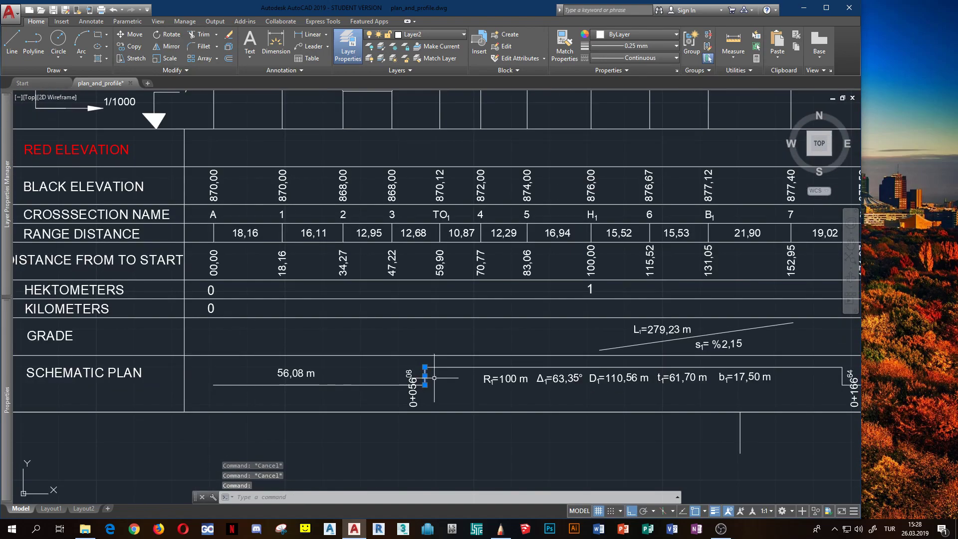
pyautogui.scroll(5, 413, 384)
pyautogui.scroll(-5, 412, 385)
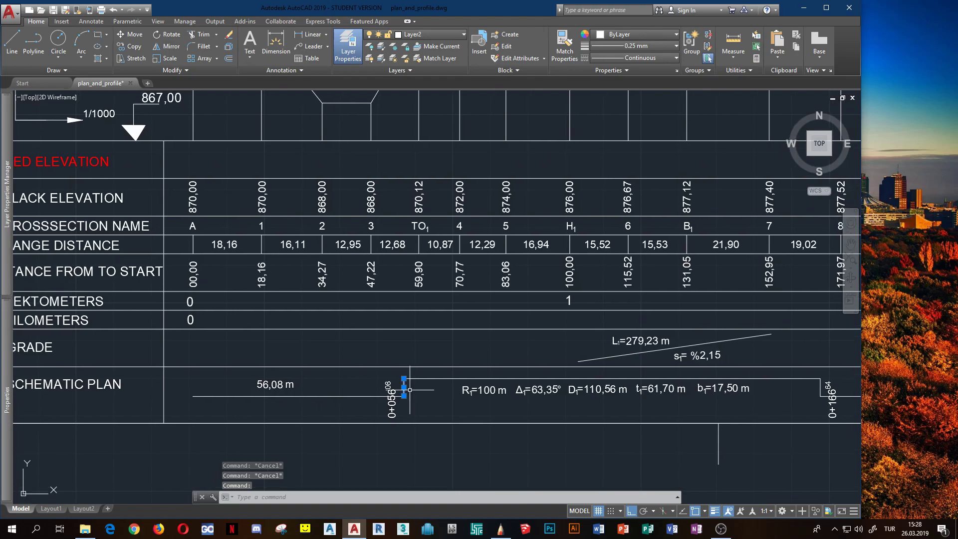
pyautogui.scroll(4, 412, 385)
pyautogui.scroll(-4, 401, 391)
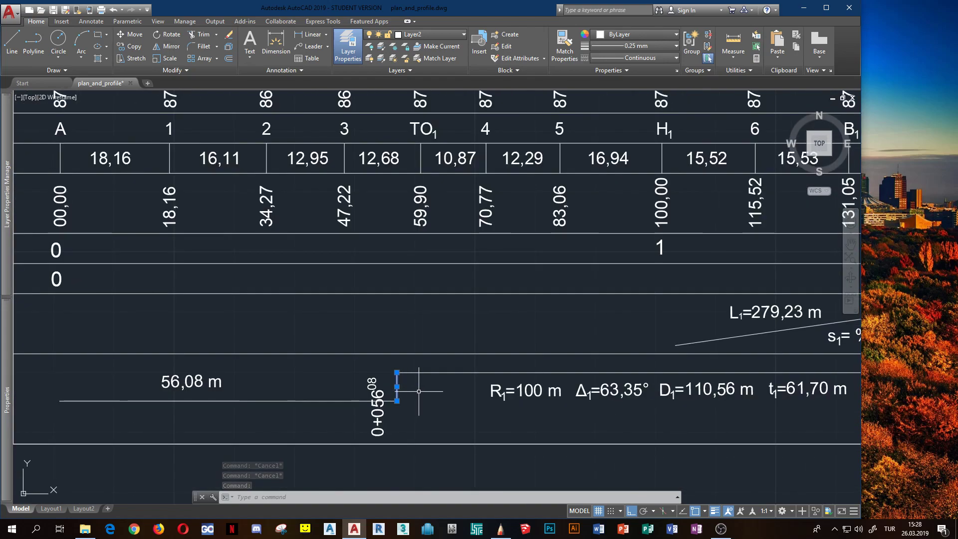
pyautogui.press('Escape')
pyautogui.scroll(-3, 396, 386)
pyautogui.scroll(5, 394, 385)
# Step: Erase the raised horizontal curve line from the schematic plan row
pyautogui.click(394, 387)
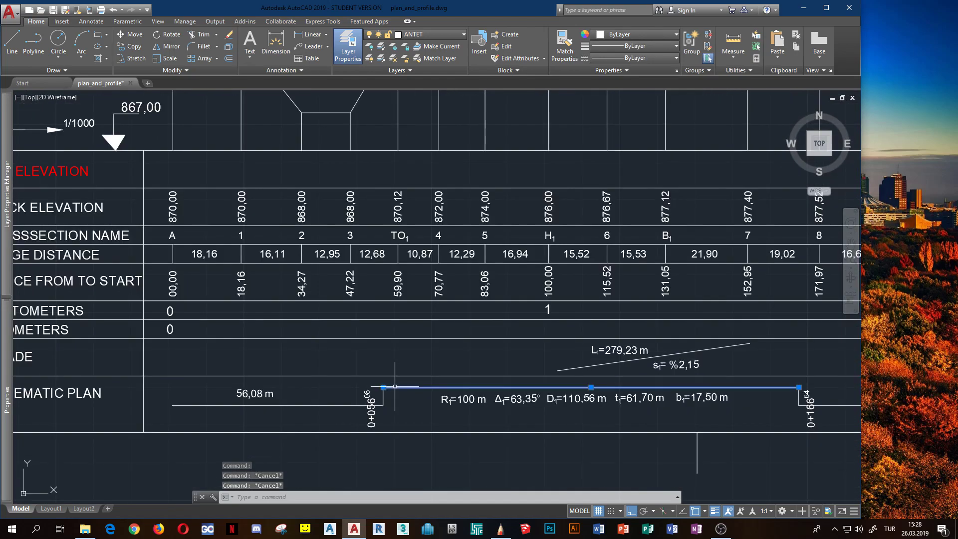
pyautogui.press('Delete')
pyautogui.click(383, 398)
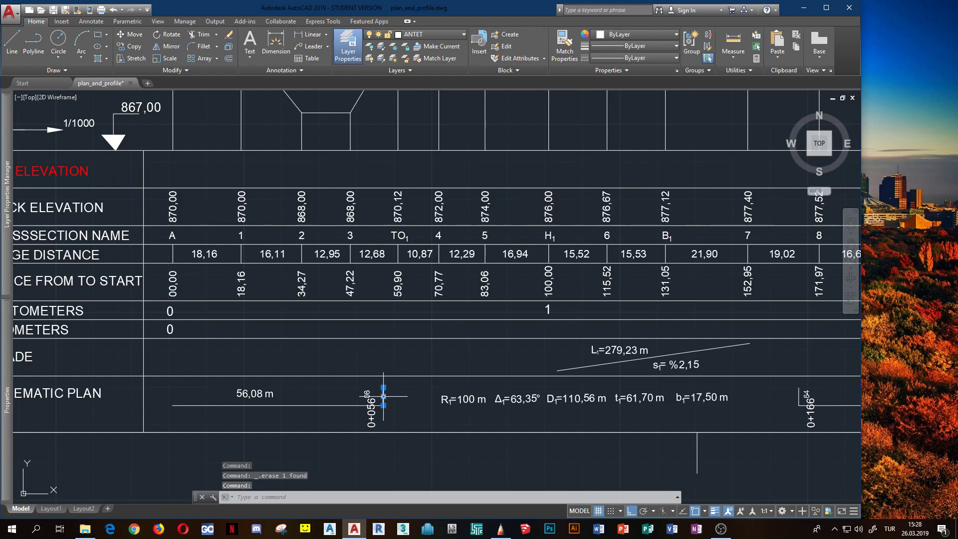
pyautogui.press('Escape')
pyautogui.press('Escape')
pyautogui.press('Escape')
# Step: Erase the vertical line at station 0+166
pyautogui.scroll(2, 400, 409)
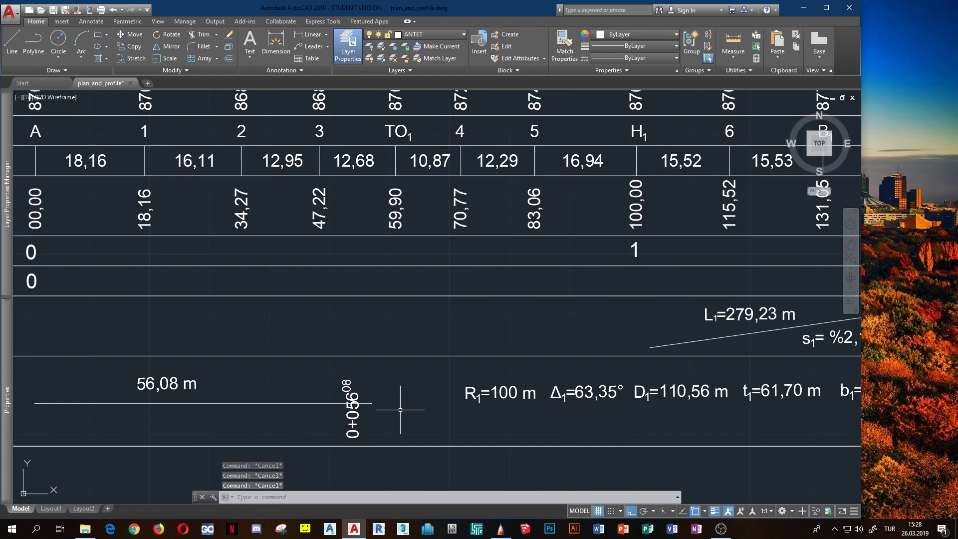
pyautogui.moveTo(496, 411); pyautogui.dragTo(301, 391, button='middle')
pyautogui.scroll(-3, 301, 391)
pyautogui.scroll(3, 513, 380)
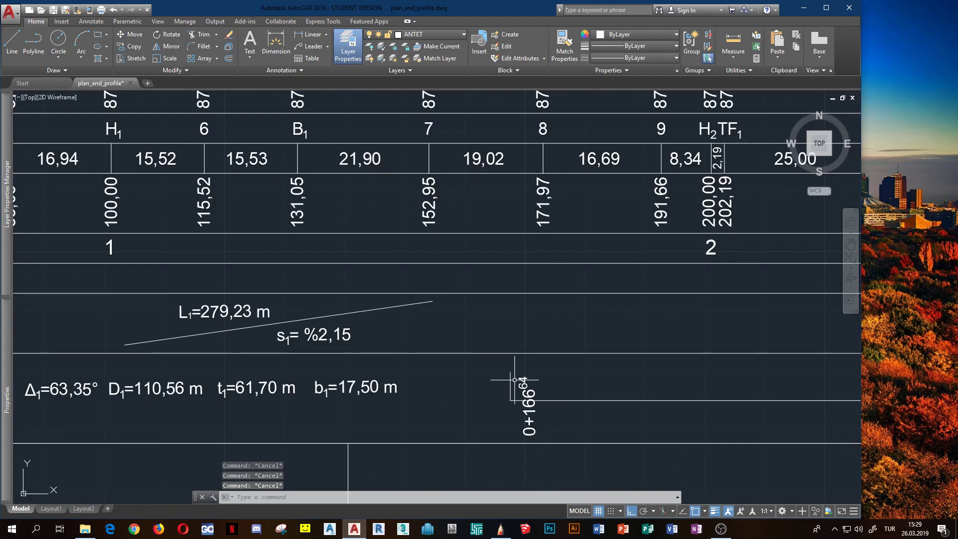
pyautogui.click(511, 387)
pyautogui.press('Delete')
pyautogui.scroll(-5, 511, 390)
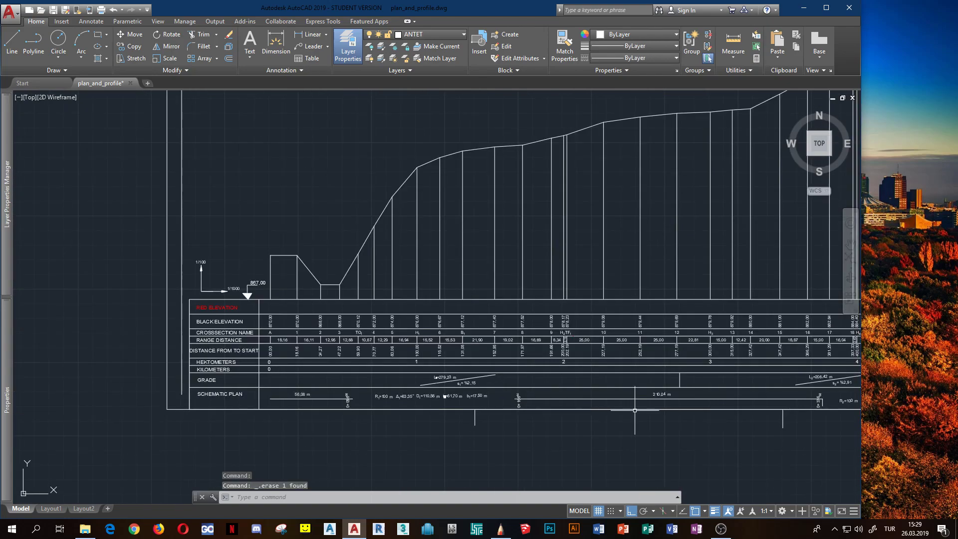
pyautogui.scroll(3, 506, 394)
pyautogui.scroll(-3, 505, 396)
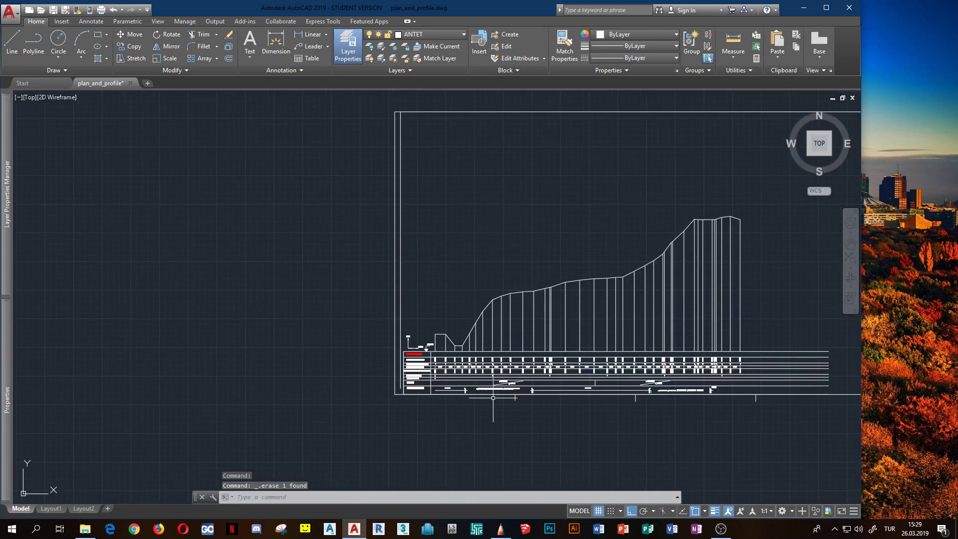
pyautogui.scroll(5, 412, 381)
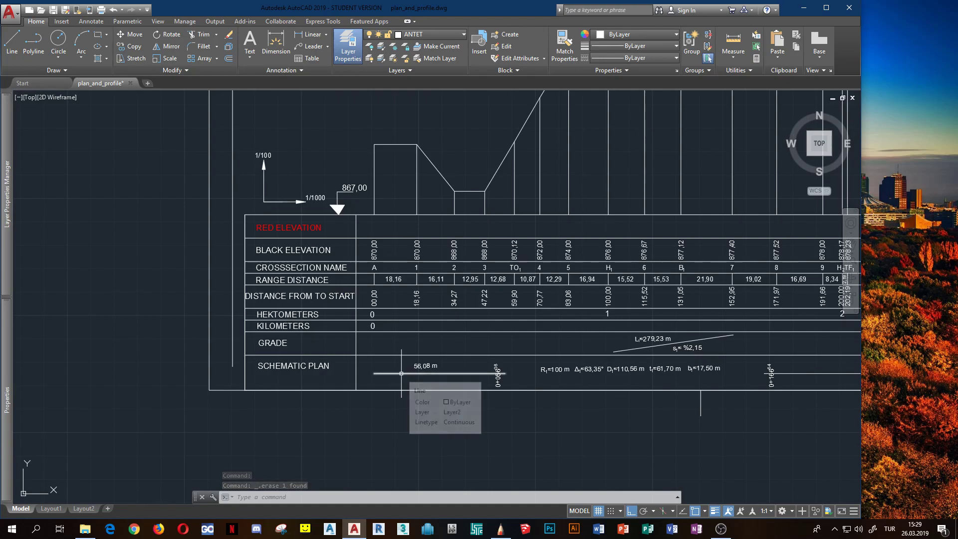
pyautogui.press('Escape')
pyautogui.press('Escape')
# Step: Draw a test vertical line across the plan row, then erase it with the 56,08 m tangent line
pyautogui.write('l')
pyautogui.press('Return')
pyautogui.scroll(6, 363, 385)
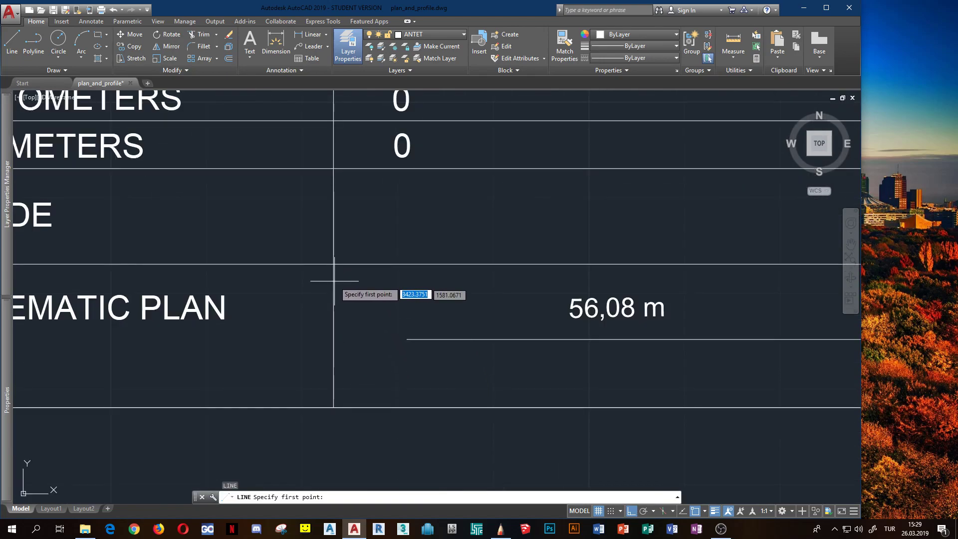
pyautogui.click(334, 263)
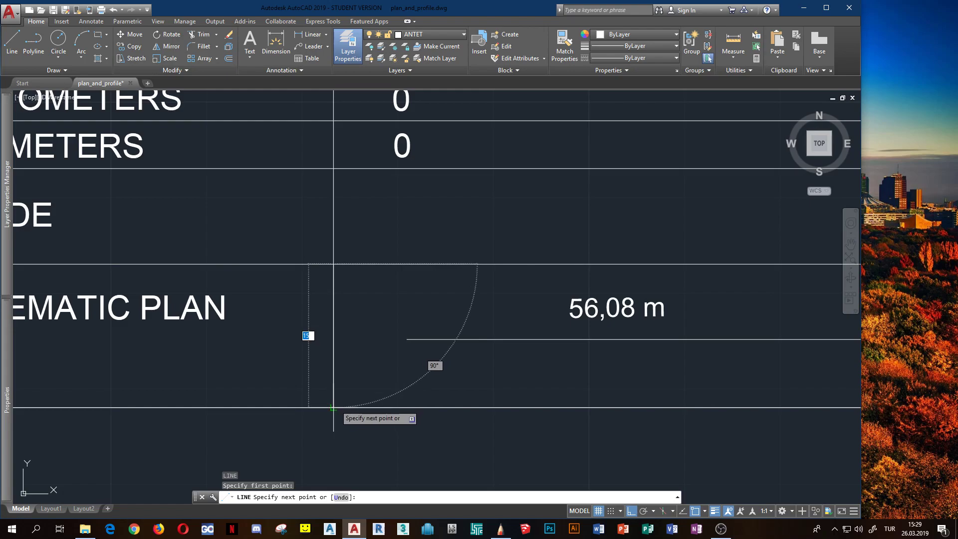
pyautogui.click(334, 407)
pyautogui.press('Escape')
pyautogui.click(335, 357)
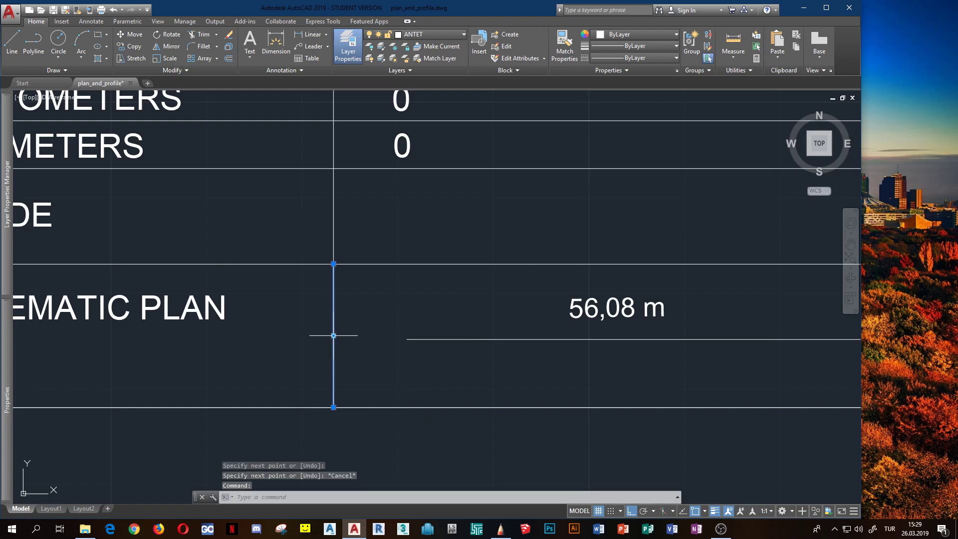
pyautogui.scroll(-6, 306, 389)
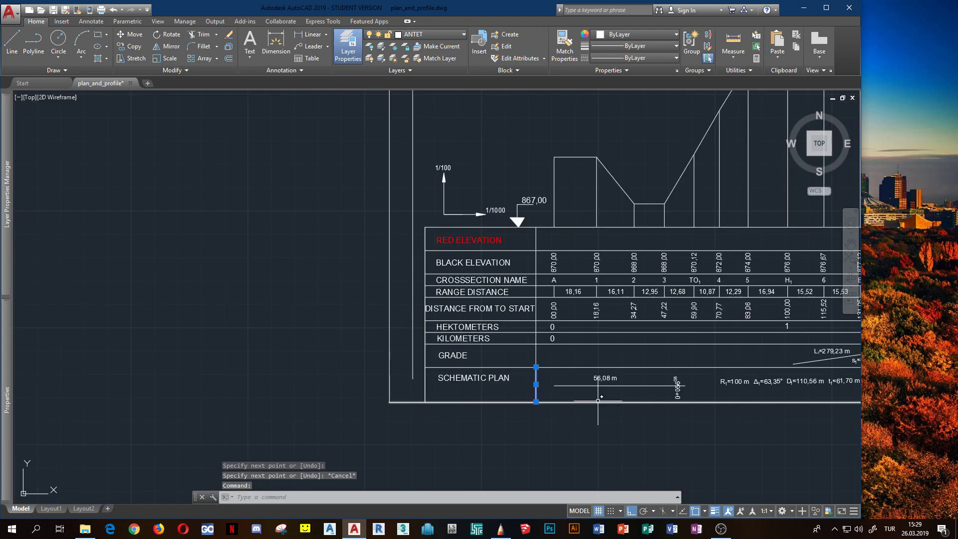
pyautogui.scroll(2, 431, 384)
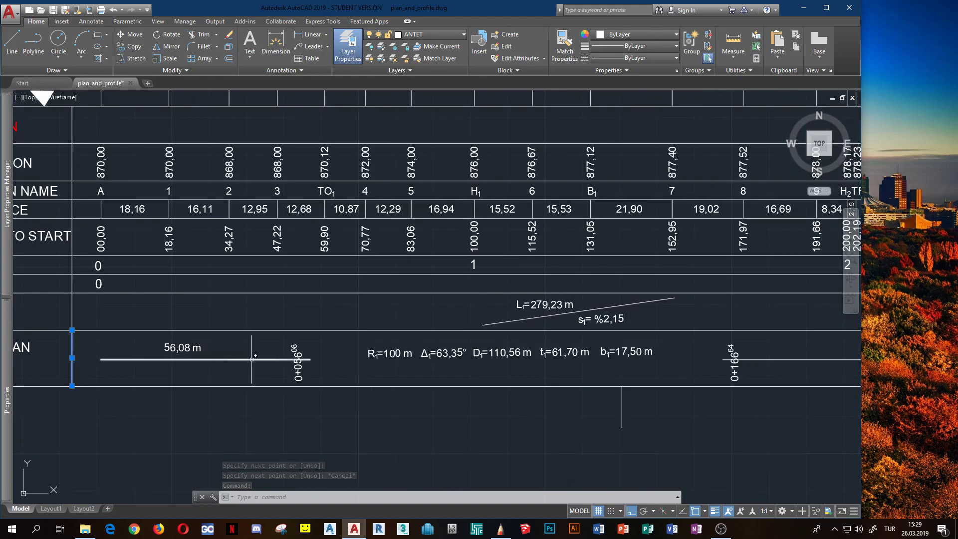
pyautogui.click(251, 359)
pyautogui.press('Delete')
# Step: Erase the 210,04 m tangent line and the short line beside 0+379
pyautogui.moveTo(611, 363); pyautogui.dragTo(265, 370, button='middle')
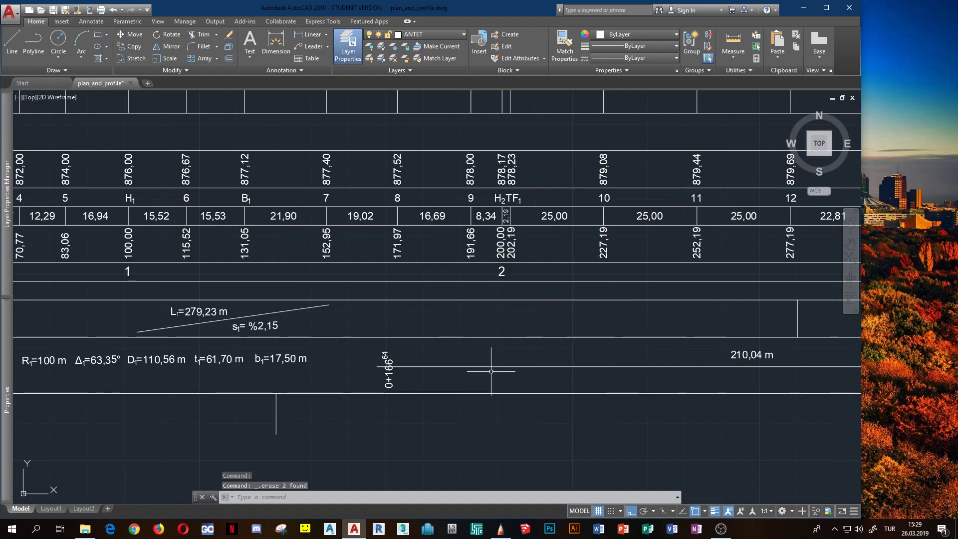
pyautogui.click(479, 367)
pyautogui.press('Delete')
pyautogui.scroll(-5, 498, 368)
pyautogui.scroll(4, 561, 379)
pyautogui.scroll(3, 684, 385)
pyautogui.scroll(-3, 608, 386)
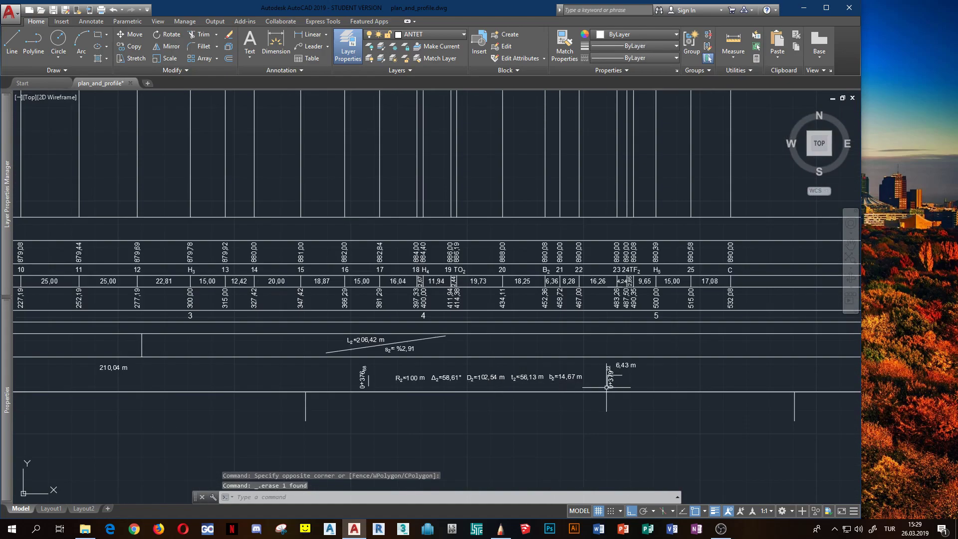
pyautogui.scroll(3, 629, 376)
pyautogui.click(597, 372)
pyautogui.press('Delete')
pyautogui.scroll(-3, 468, 386)
pyautogui.moveTo(445, 386); pyautogui.dragTo(473, 385, button='middle')
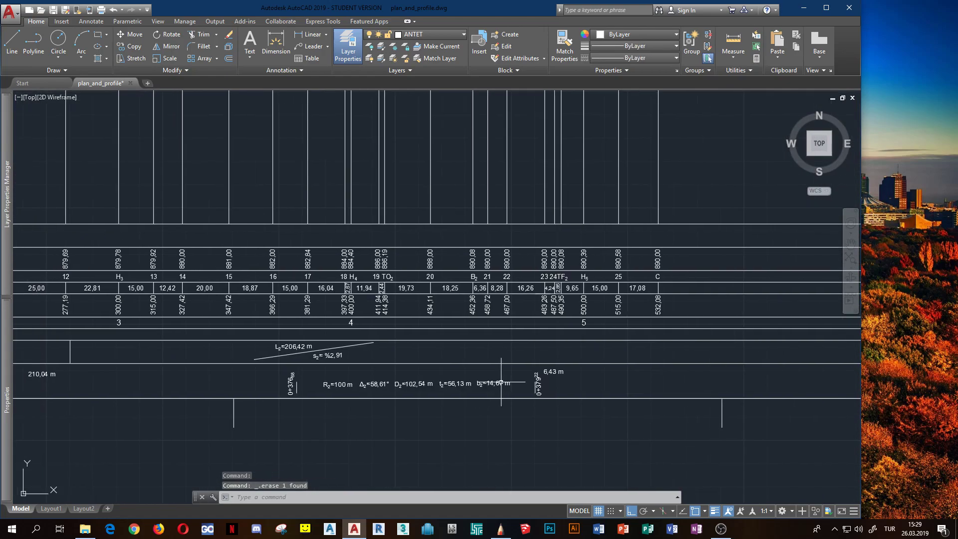
pyautogui.scroll(-4, 666, 380)
pyautogui.scroll(2, 163, 355)
# Step: Draw and cancel trial lines at the table's left edge through the Schematic Plan row
pyautogui.scroll(2, 93, 386)
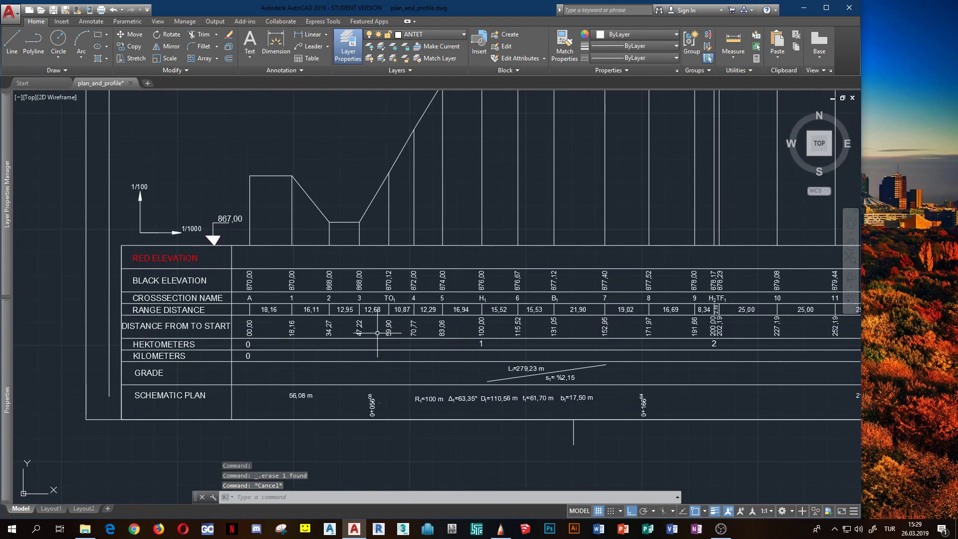
pyautogui.write('l')
pyautogui.press('Return')
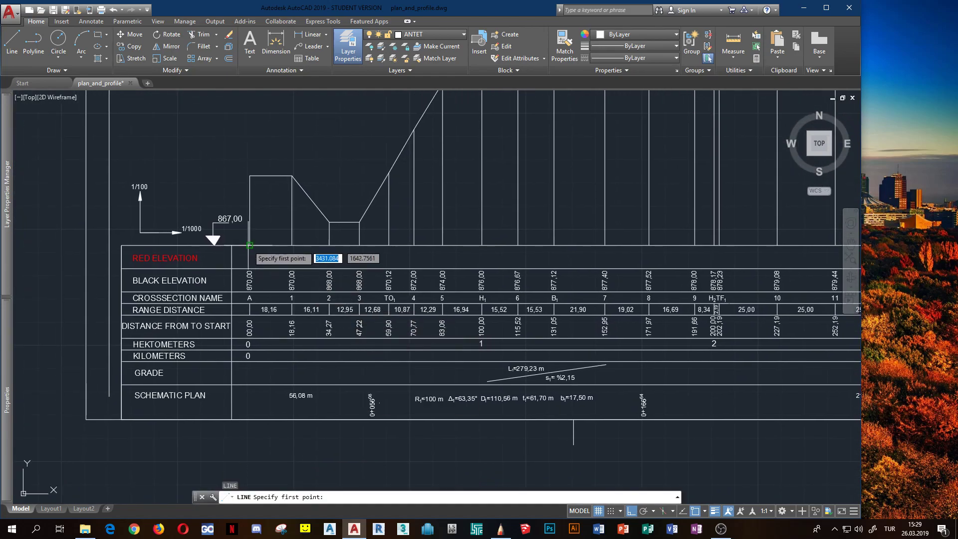
pyautogui.click(249, 244)
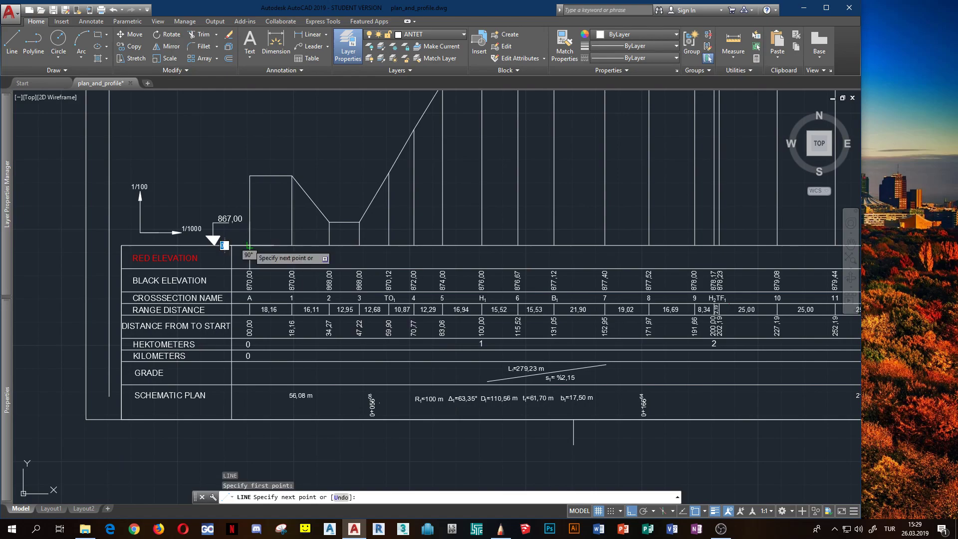
pyautogui.click(249, 419)
pyautogui.press('Escape')
pyautogui.press('Escape')
pyautogui.press('Return')
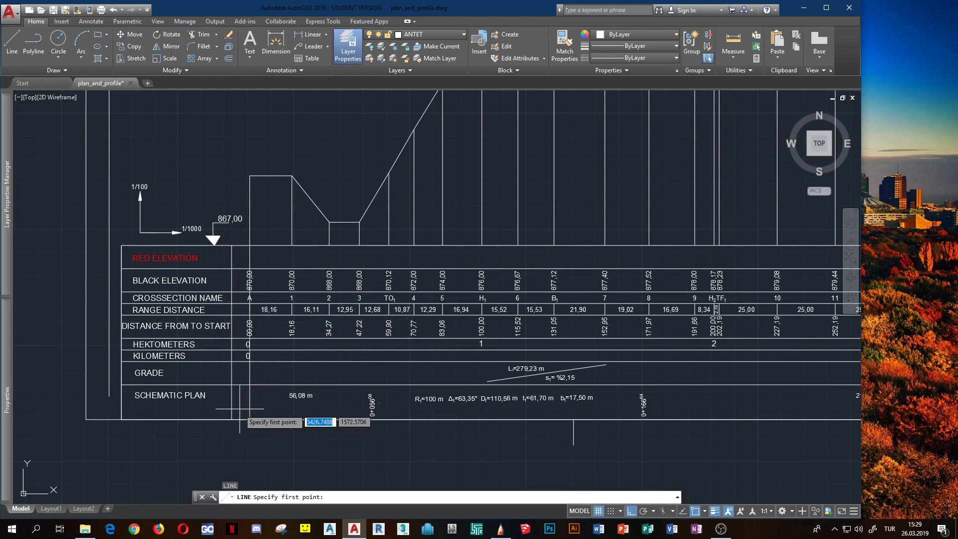
pyautogui.click(249, 418)
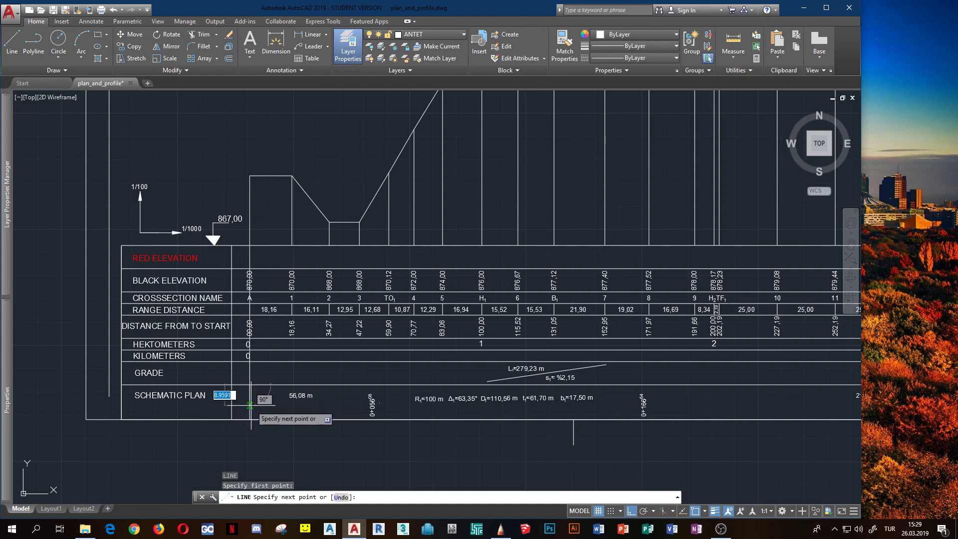
pyautogui.press('Escape')
pyautogui.press('Return')
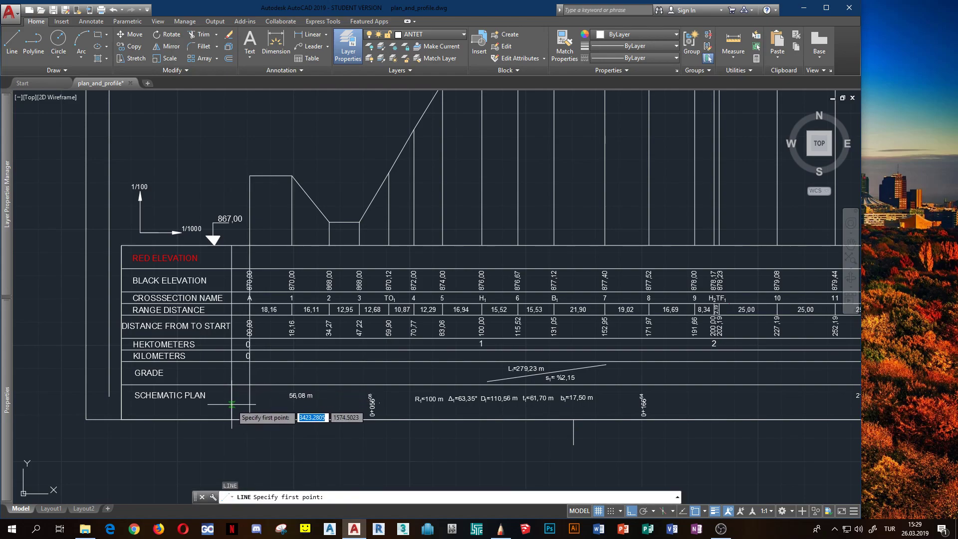
# Step: Erase the table's vertical border line, then undo to restore it
pyautogui.scroll(6, 231, 410)
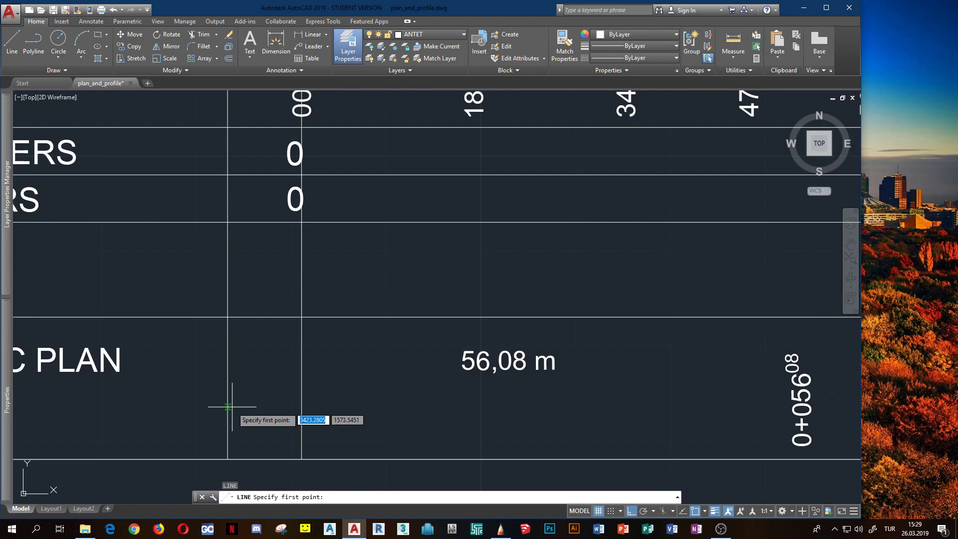
pyautogui.click(704, 511)
pyautogui.click(703, 510)
pyautogui.press('Escape')
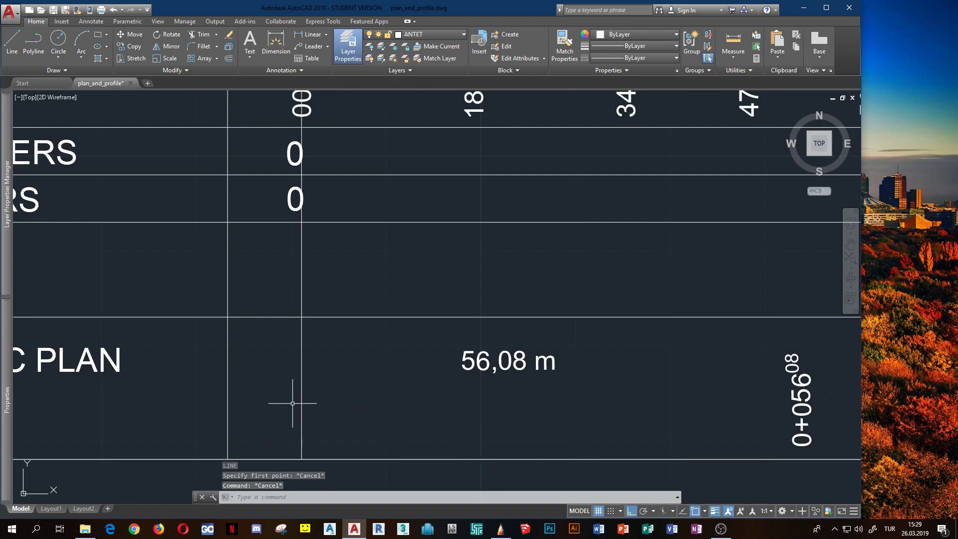
pyautogui.click(227, 395)
pyautogui.scroll(-4, 250, 394)
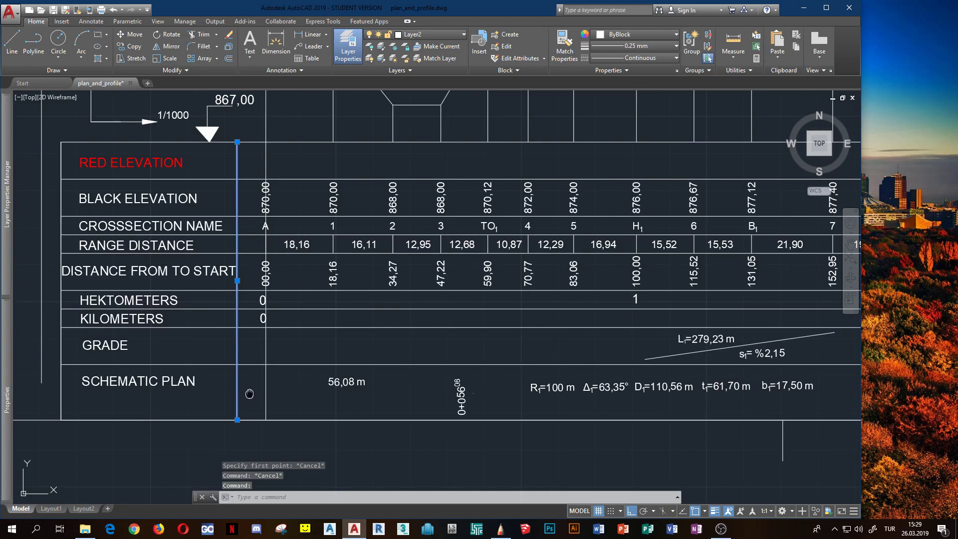
pyautogui.moveTo(249, 393); pyautogui.dragTo(245, 402, button='middle')
pyautogui.press('Escape')
pyautogui.press('Escape')
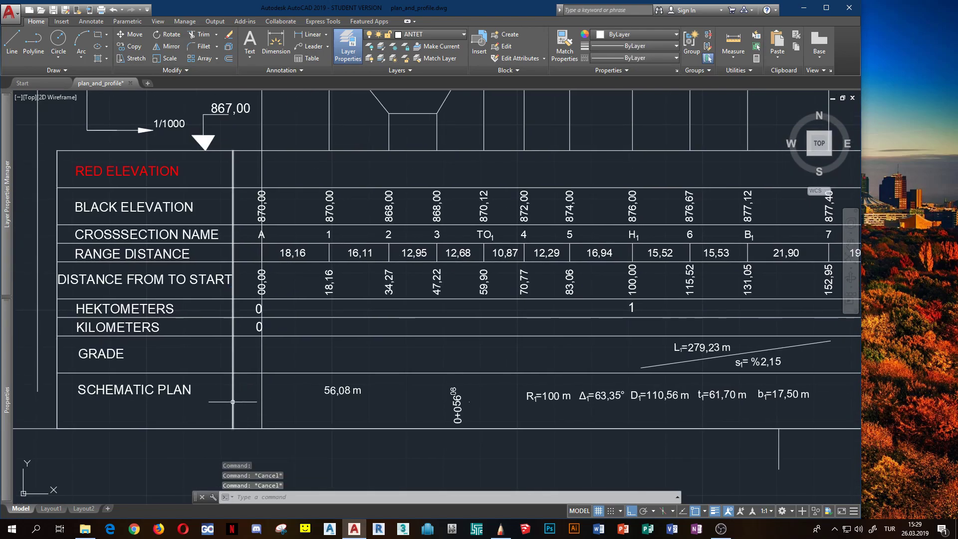
pyautogui.click(232, 401)
pyautogui.press('Delete')
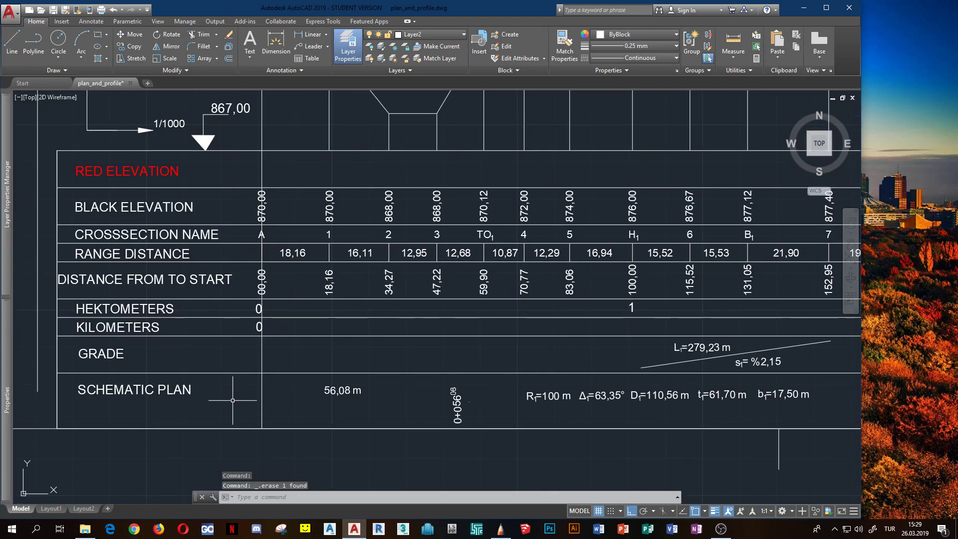
pyautogui.hotkey('ctrl', 'z')
# Step: Restart LINE at the Schematic Plan row intersection below station A
pyautogui.scroll(2, 255, 394)
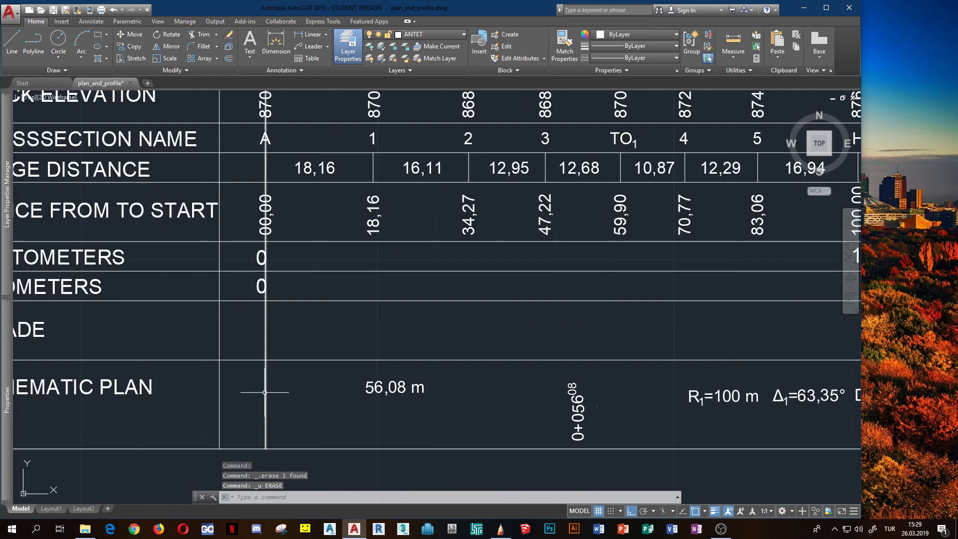
pyautogui.scroll(-5, 263, 393)
pyautogui.moveTo(252, 407); pyautogui.dragTo(248, 419, button='middle')
pyautogui.press('Escape')
pyautogui.press('Escape')
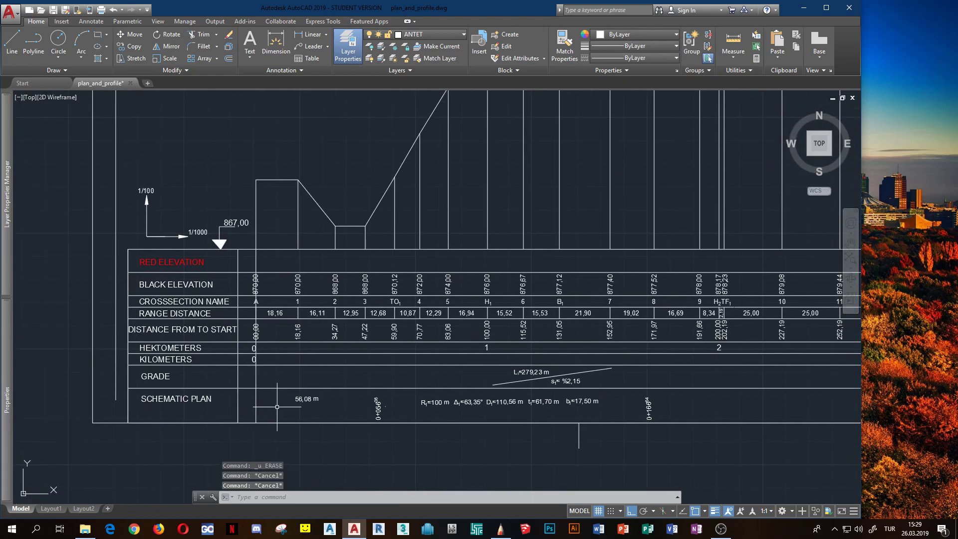
pyautogui.press('Return')
pyautogui.scroll(3, 270, 402)
# Step: Start the line at the midpoint of the Schematic Plan row's left edge
pyautogui.click(212, 342)
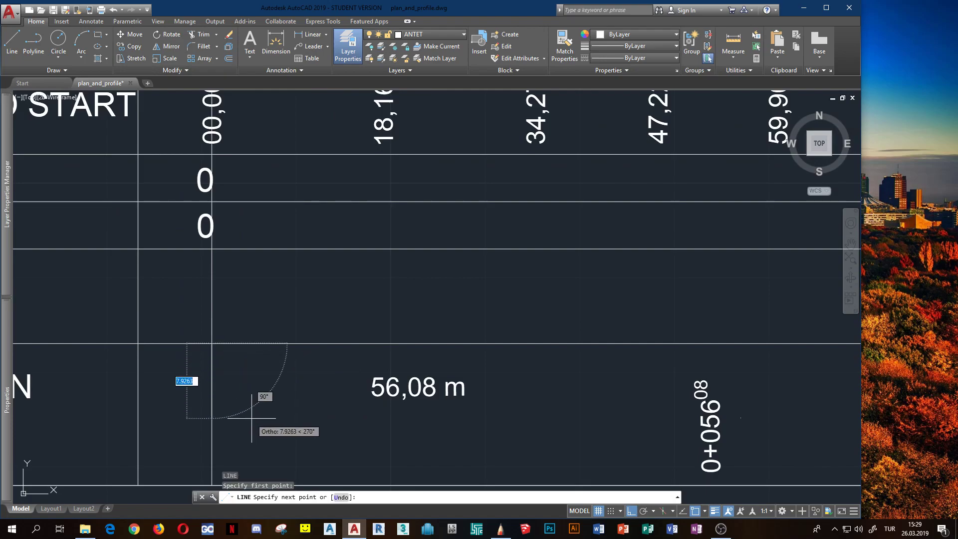
pyautogui.moveTo(250, 424); pyautogui.dragTo(248, 343, button='middle')
pyautogui.write('15')
pyautogui.press('Escape')
pyautogui.scroll(-4, 209, 402)
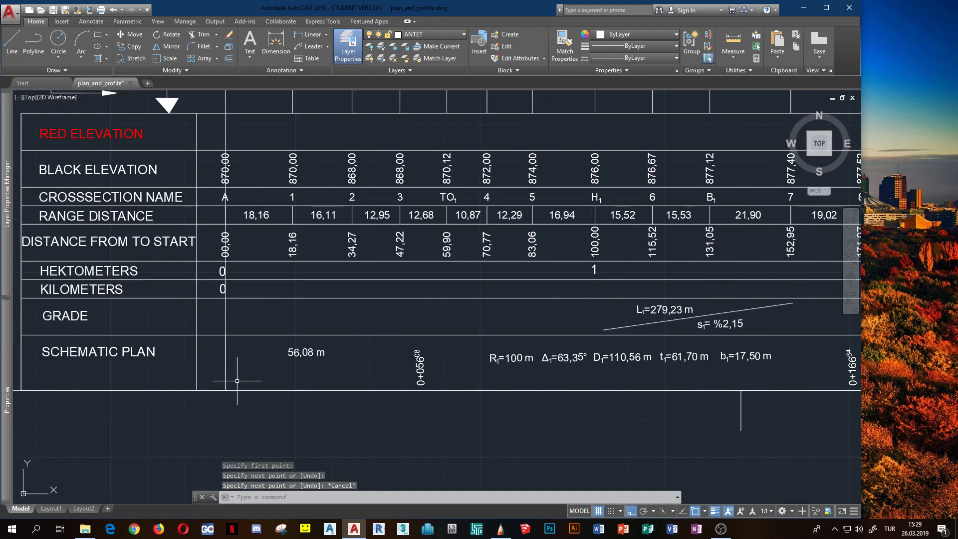
pyautogui.press('Return')
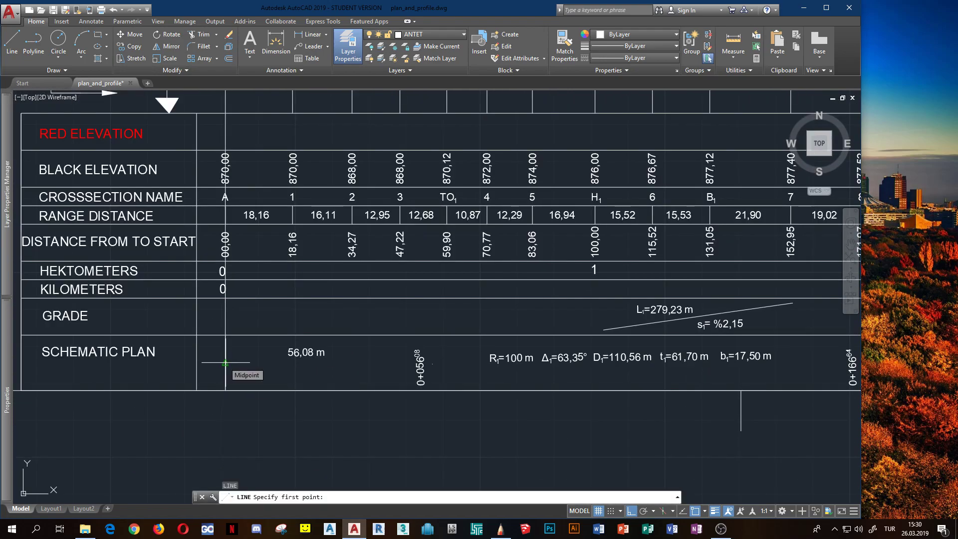
pyautogui.click(225, 363)
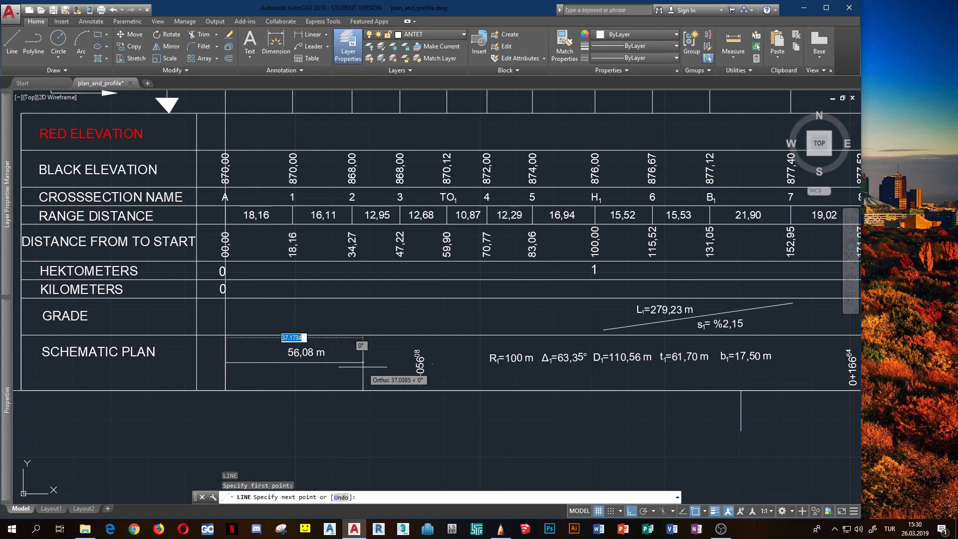
# Step: Extend the horizontal line across the table to end at station C
pyautogui.scroll(-2, 349, 367)
pyautogui.scroll(-4, 628, 377)
pyautogui.scroll(2, 659, 355)
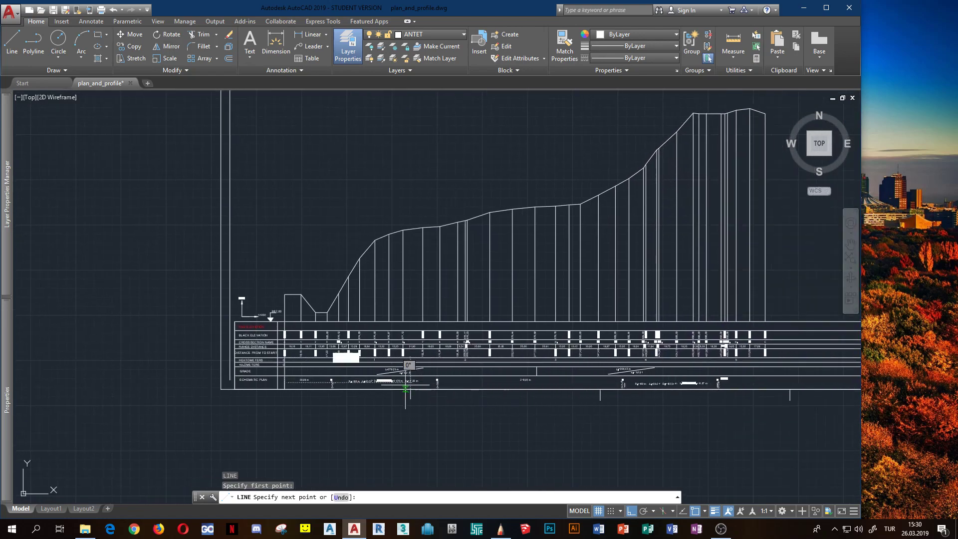
pyautogui.scroll(3, 252, 349)
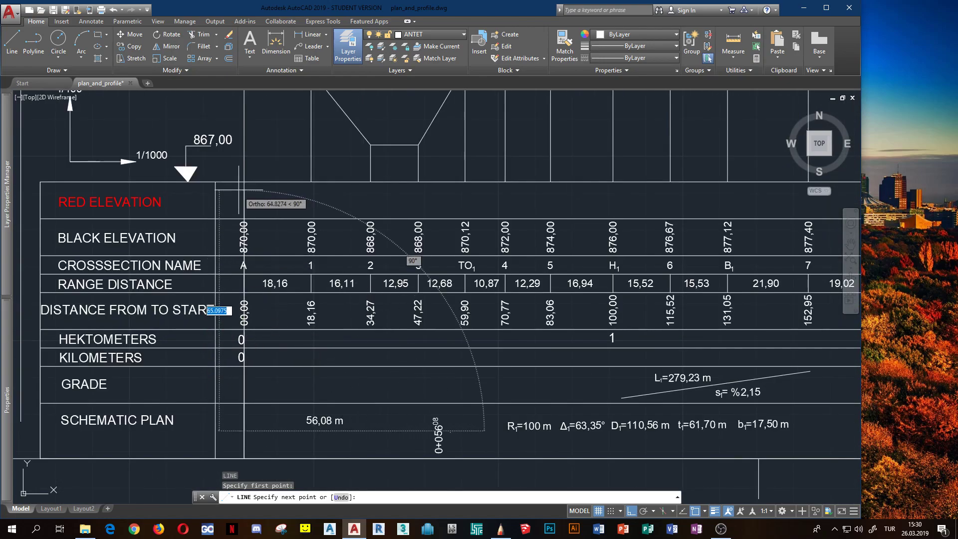
pyautogui.scroll(-3, 254, 185)
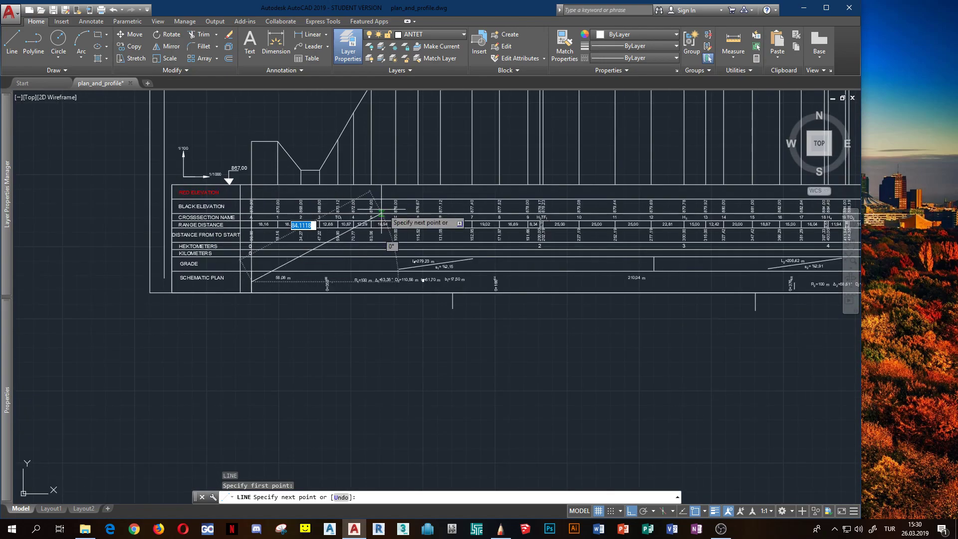
pyautogui.moveTo(683, 226); pyautogui.dragTo(274, 237, button='middle')
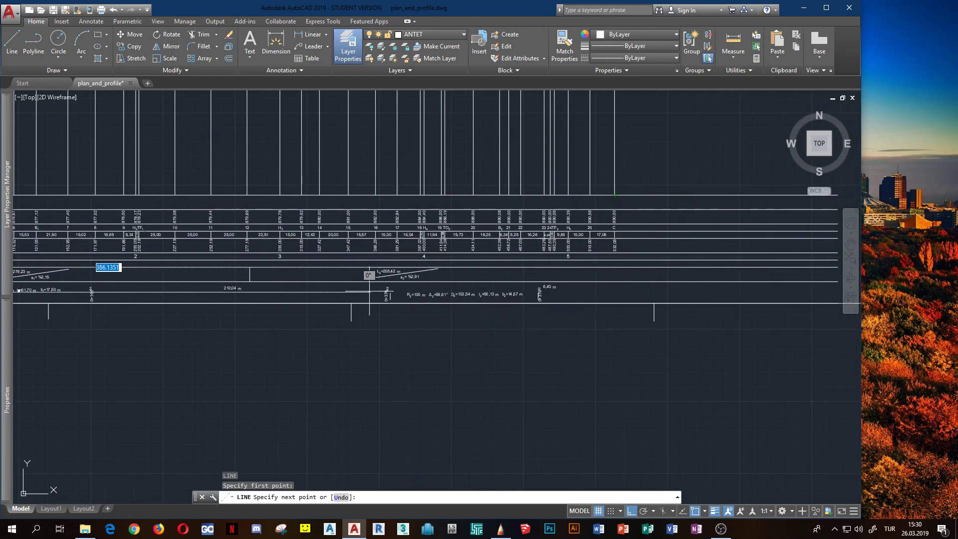
pyautogui.moveTo(341, 300); pyautogui.dragTo(655, 285, button='middle')
pyautogui.scroll(2, 284, 287)
pyautogui.scroll(-2, 373, 278)
pyautogui.scroll(2, 598, 274)
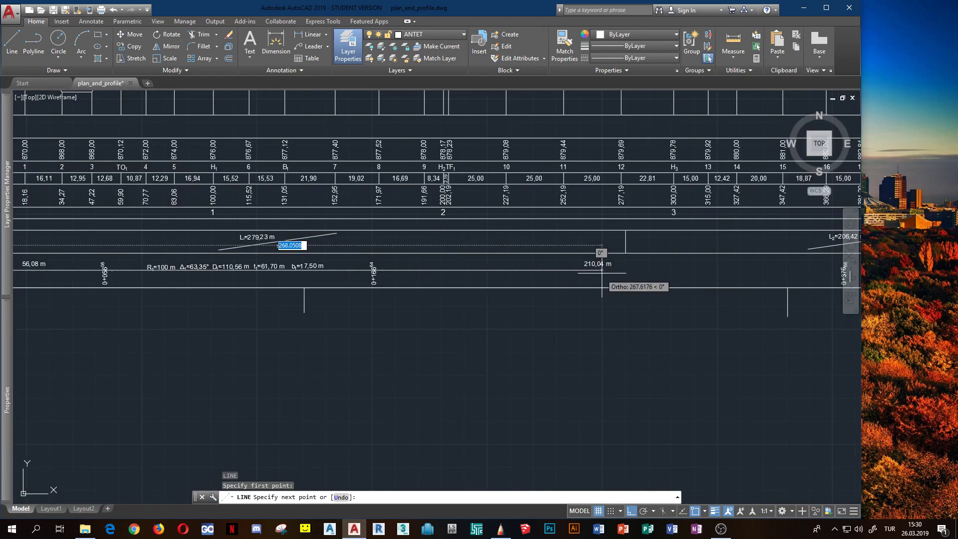
pyautogui.moveTo(719, 270); pyautogui.dragTo(382, 263, button='middle')
pyautogui.scroll(2, 523, 267)
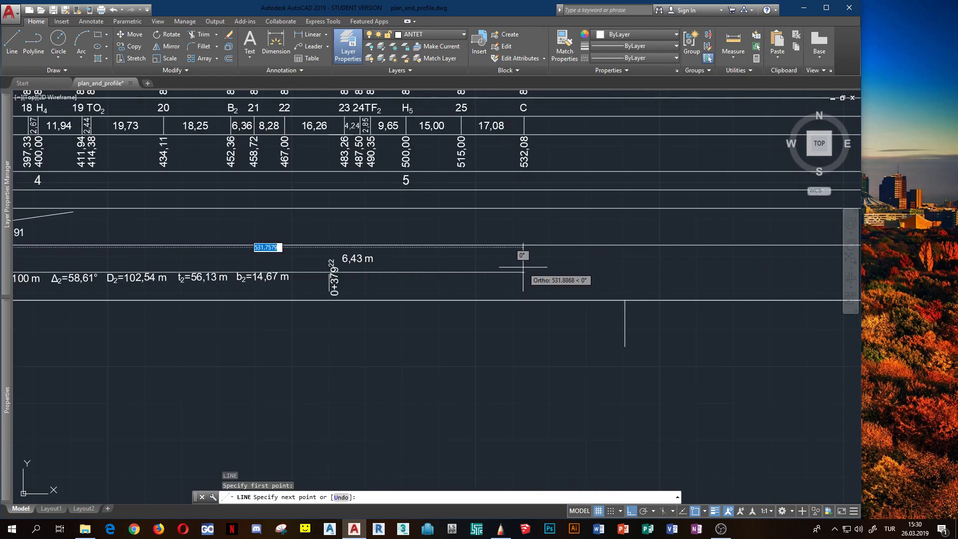
pyautogui.scroll(-3, 523, 267)
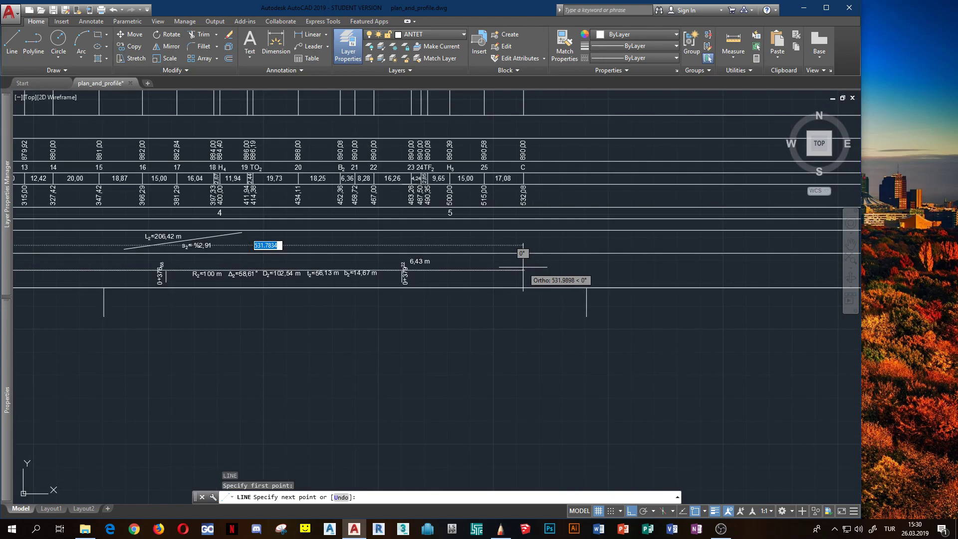
pyautogui.scroll(3, 514, 279)
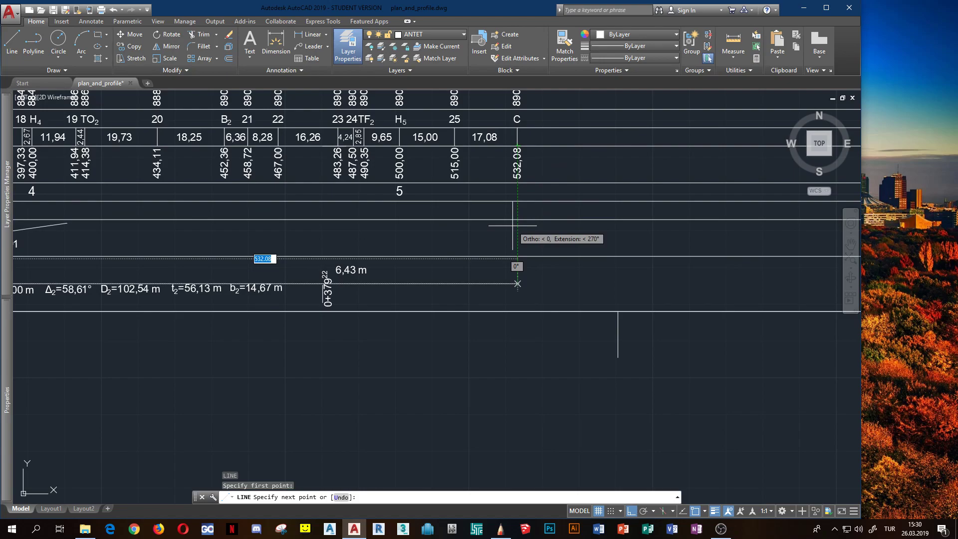
pyautogui.click(516, 257)
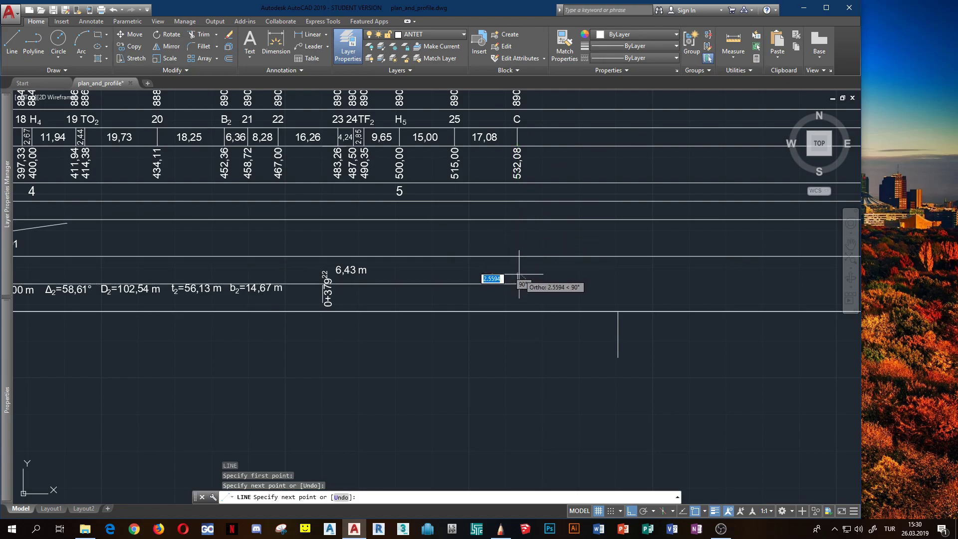
# Step: Finish the line and pan back along the profile table
pyautogui.scroll(2, 518, 277)
pyautogui.scroll(-2, 541, 294)
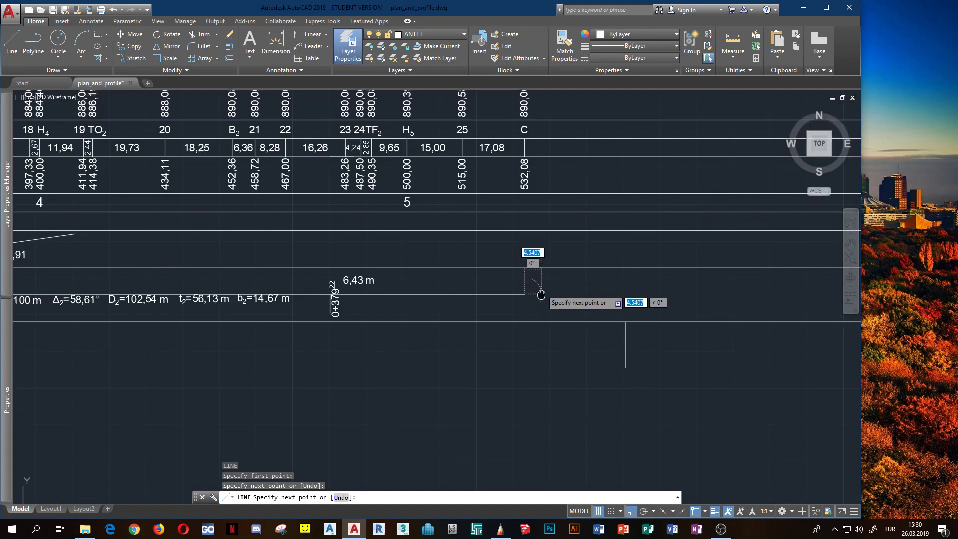
pyautogui.moveTo(541, 294); pyautogui.dragTo(541, 296, button='middle')
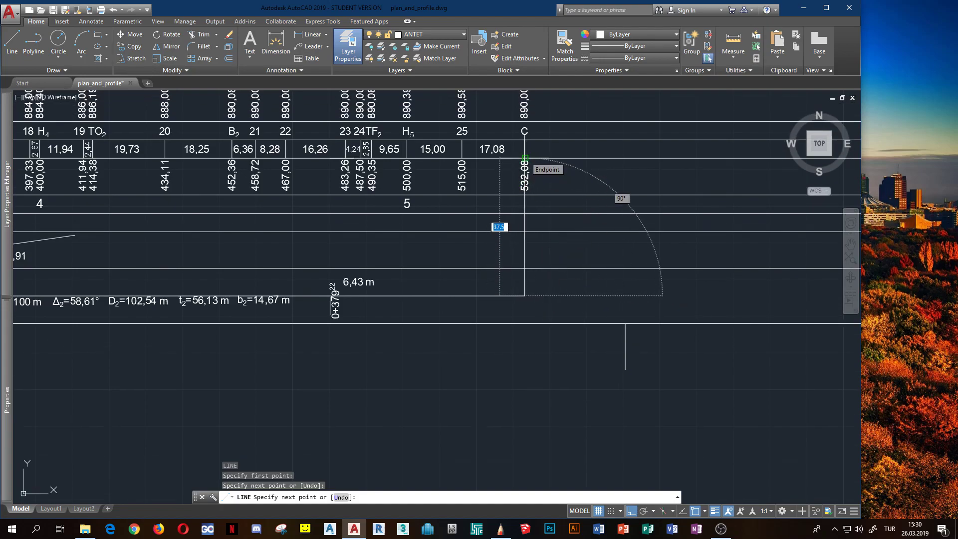
pyautogui.scroll(4, 524, 158)
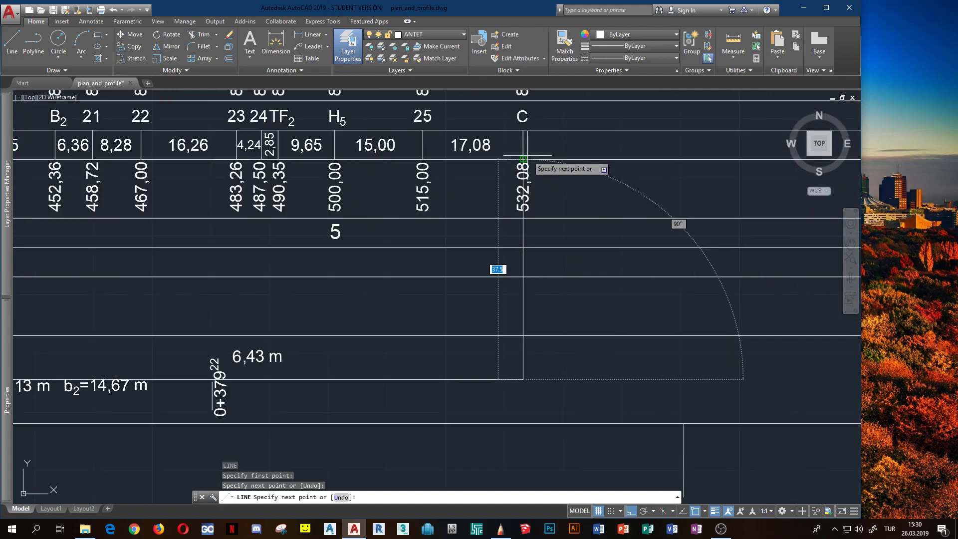
pyautogui.scroll(-2, 520, 161)
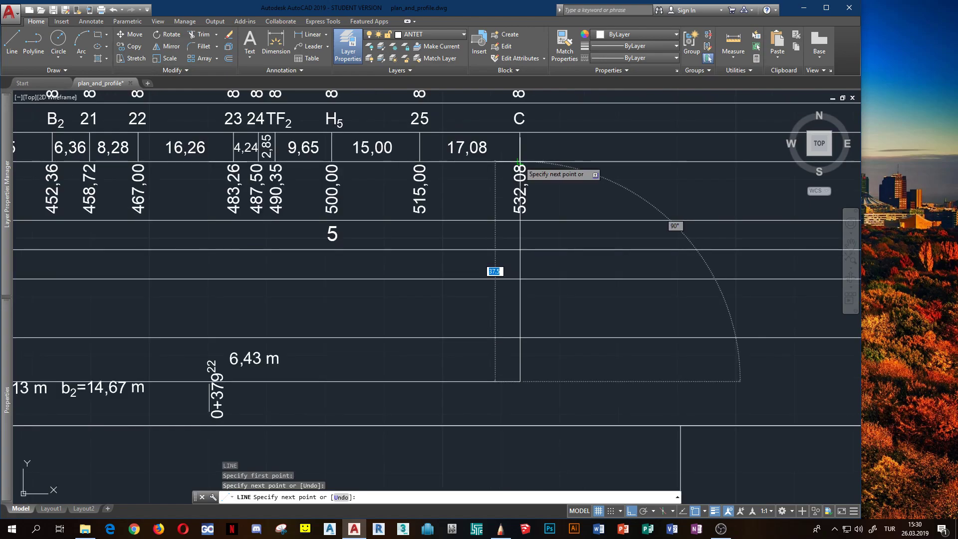
pyautogui.scroll(2, 519, 161)
pyautogui.scroll(-6, 520, 162)
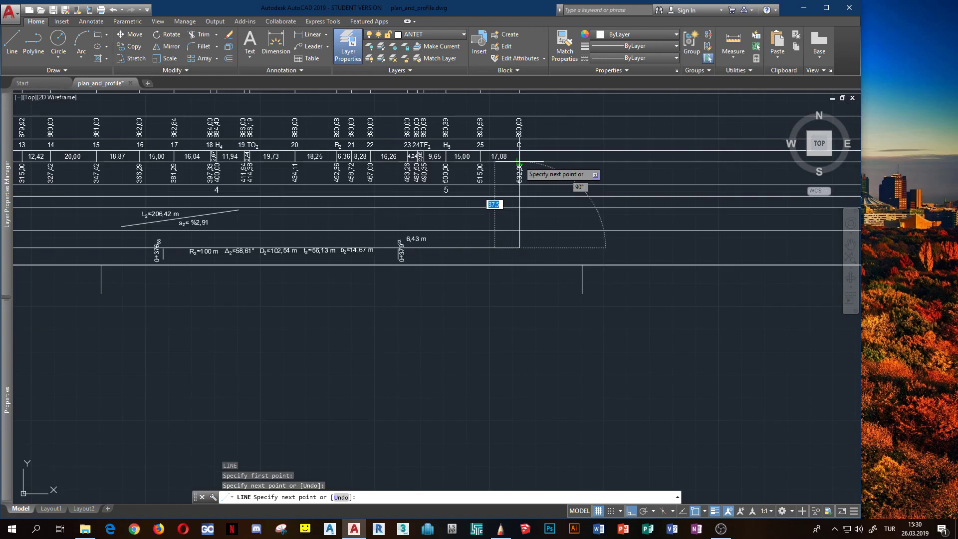
pyautogui.press('Escape')
pyautogui.moveTo(419, 282); pyautogui.dragTo(582, 290, button='middle')
pyautogui.moveTo(368, 295); pyautogui.dragTo(538, 306, button='middle')
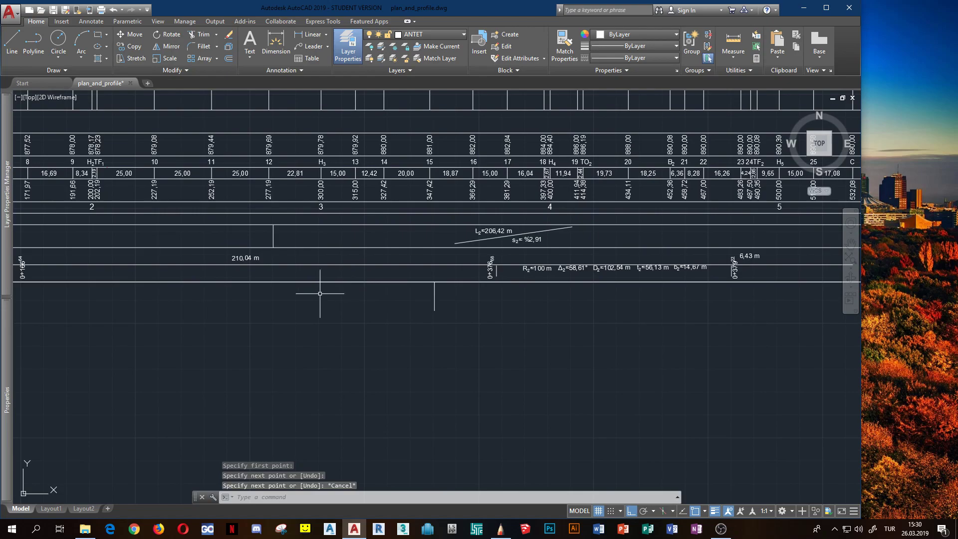
pyautogui.moveTo(269, 297); pyautogui.dragTo(536, 308, button='middle')
pyautogui.moveTo(302, 309); pyautogui.dragTo(495, 324, button='middle')
pyautogui.scroll(-6, 370, 316)
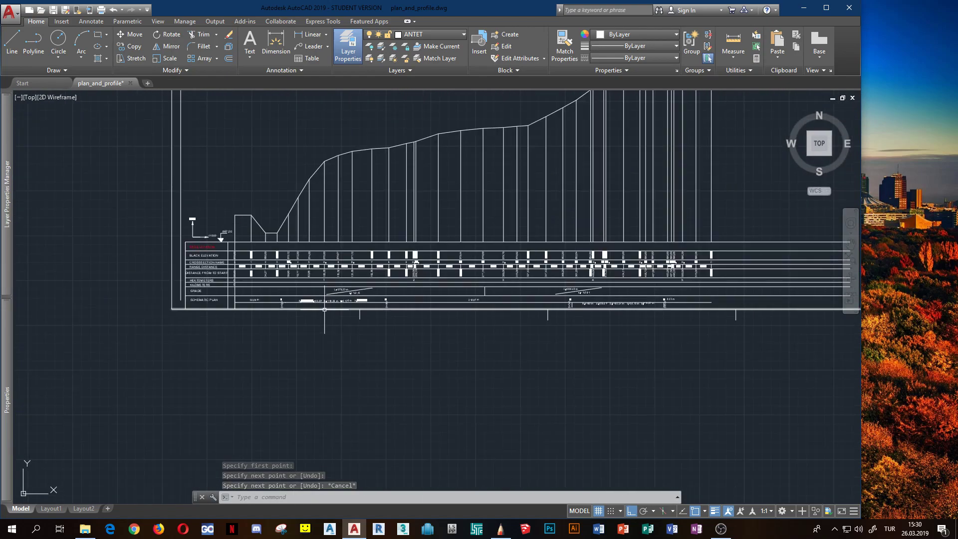
pyautogui.scroll(4, 377, 340)
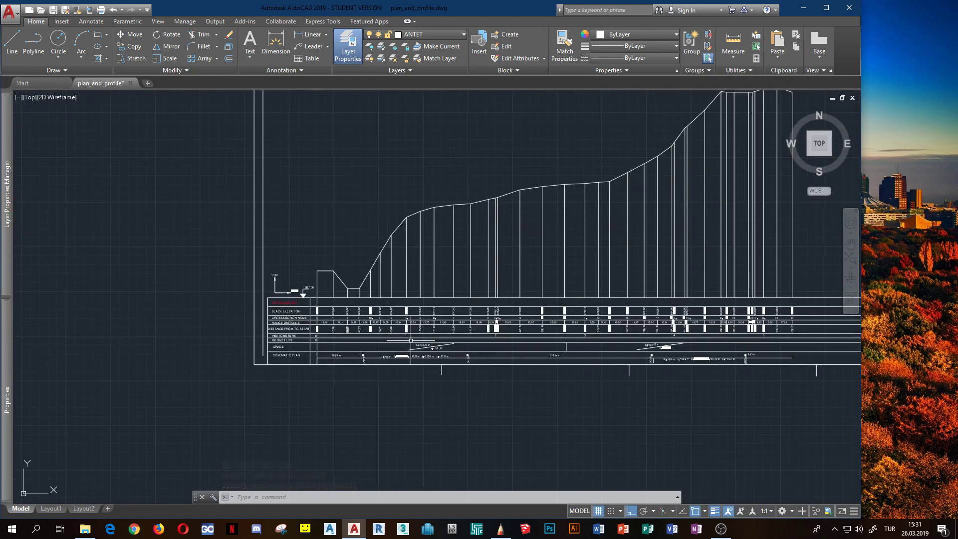
pyautogui.scroll(2, 393, 336)
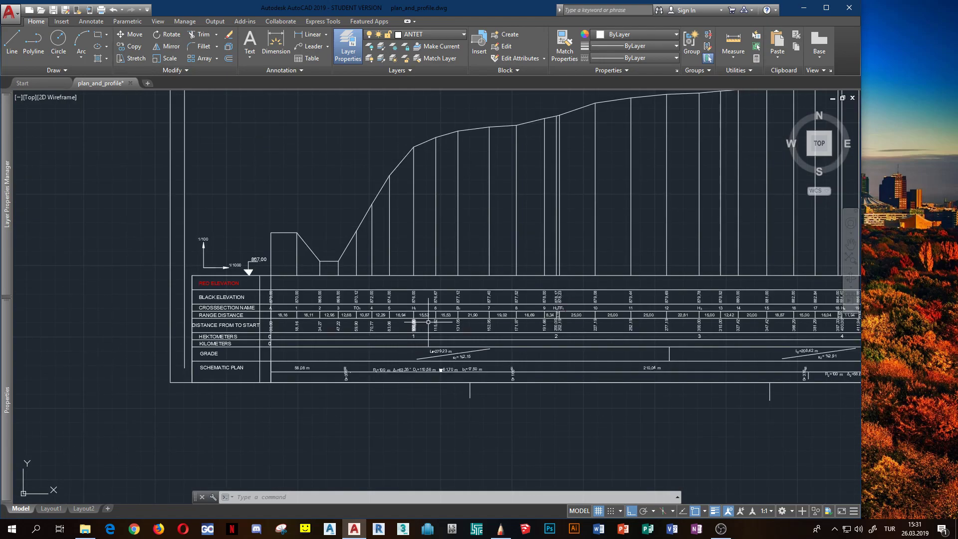
pyautogui.scroll(-4, 324, 324)
pyautogui.moveTo(264, 345)
pyautogui.mouseDown(button='middle')
pyautogui.moveTo(626, 348)
pyautogui.moveTo(635, 339)
pyautogui.mouseUp(button='middle')
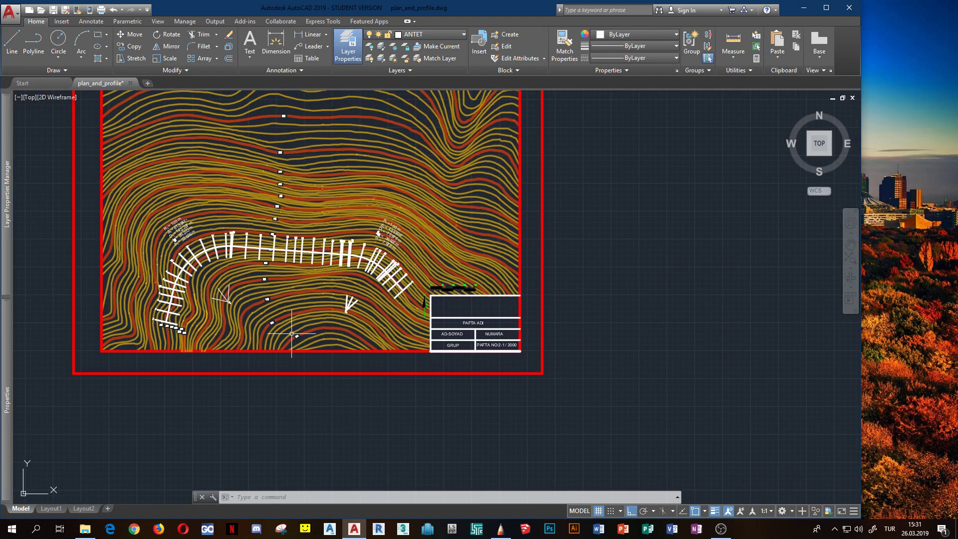
pyautogui.scroll(4, 154, 290)
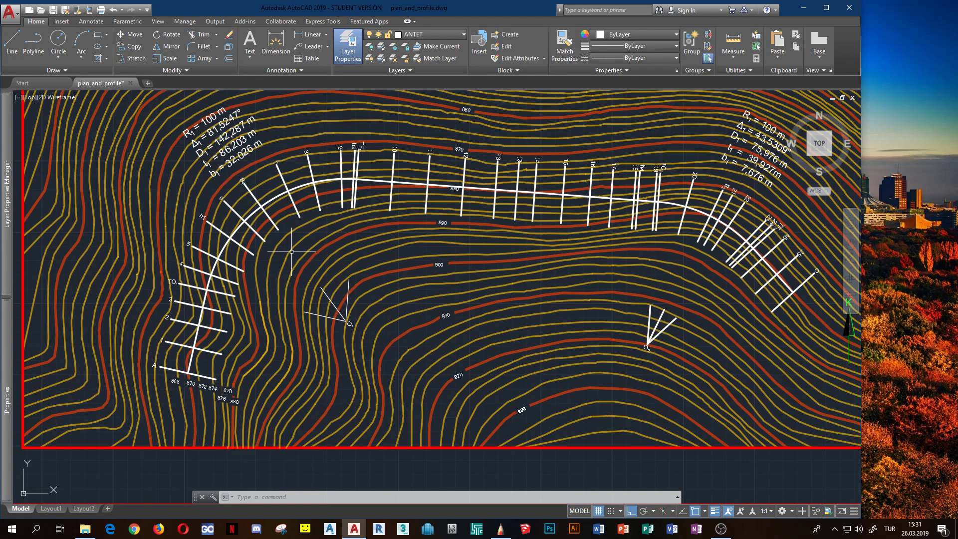
pyautogui.scroll(-4, 332, 245)
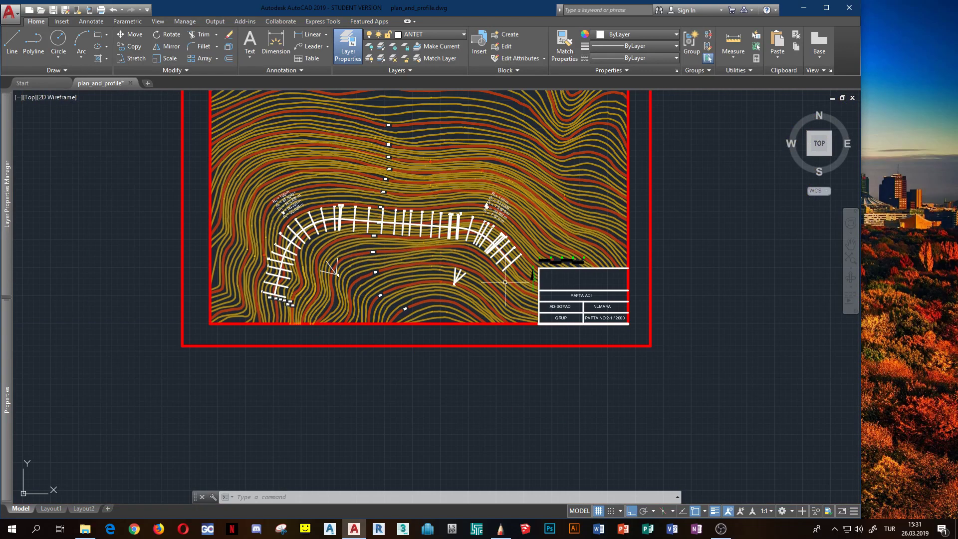
pyautogui.scroll(5, 370, 243)
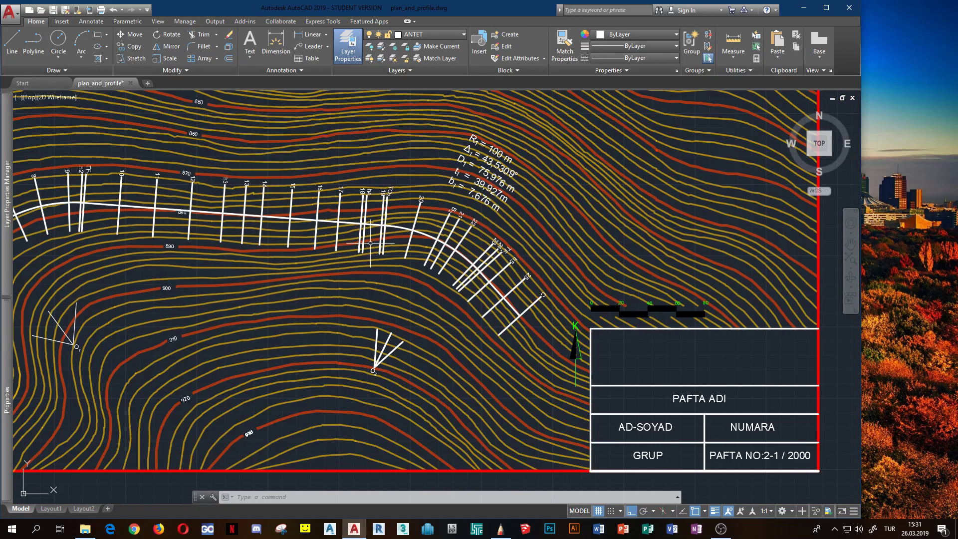
pyautogui.scroll(-6, 473, 276)
pyautogui.moveTo(719, 314); pyautogui.dragTo(201, 256, button='middle')
pyautogui.moveTo(406, 272); pyautogui.dragTo(334, 303, button='middle')
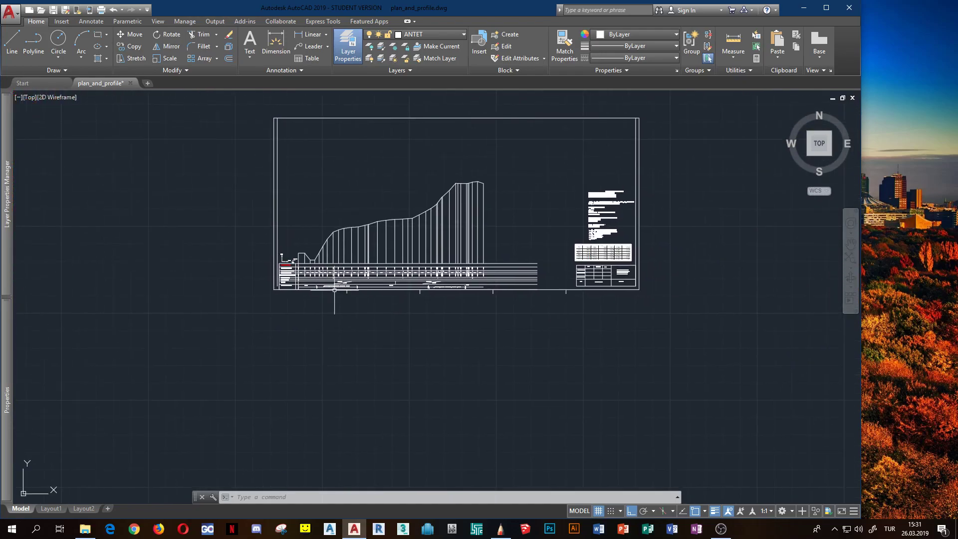
pyautogui.scroll(6, 303, 278)
pyautogui.scroll(4, 434, 288)
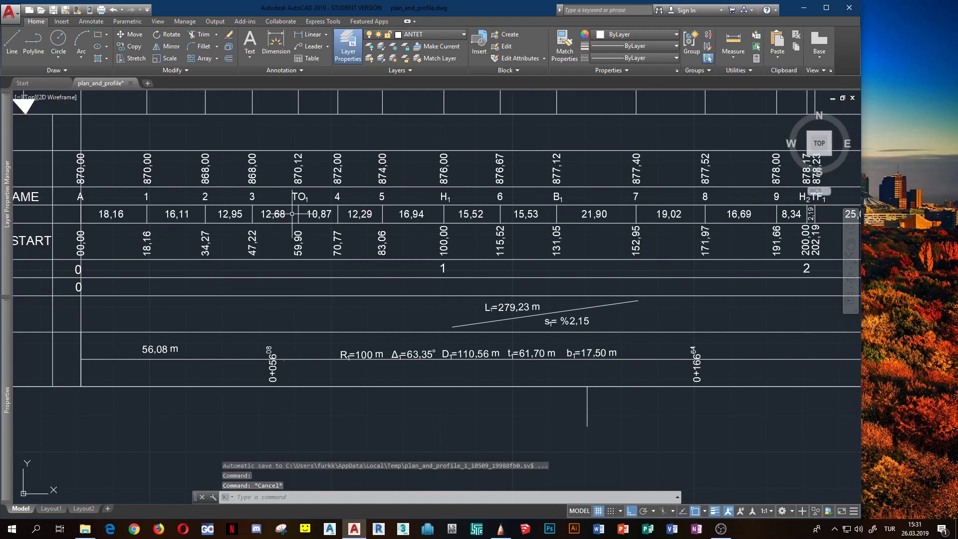
pyautogui.press('Return')
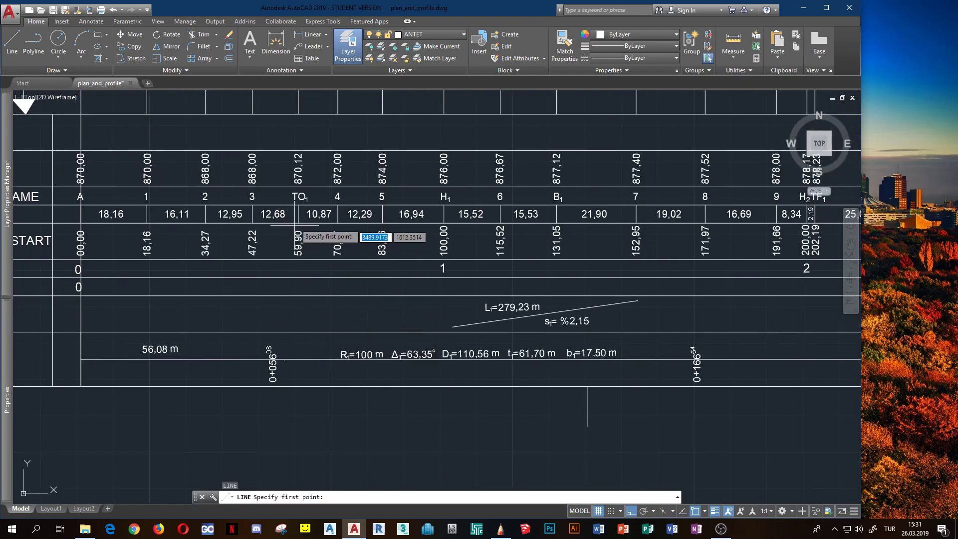
pyautogui.click(298, 222)
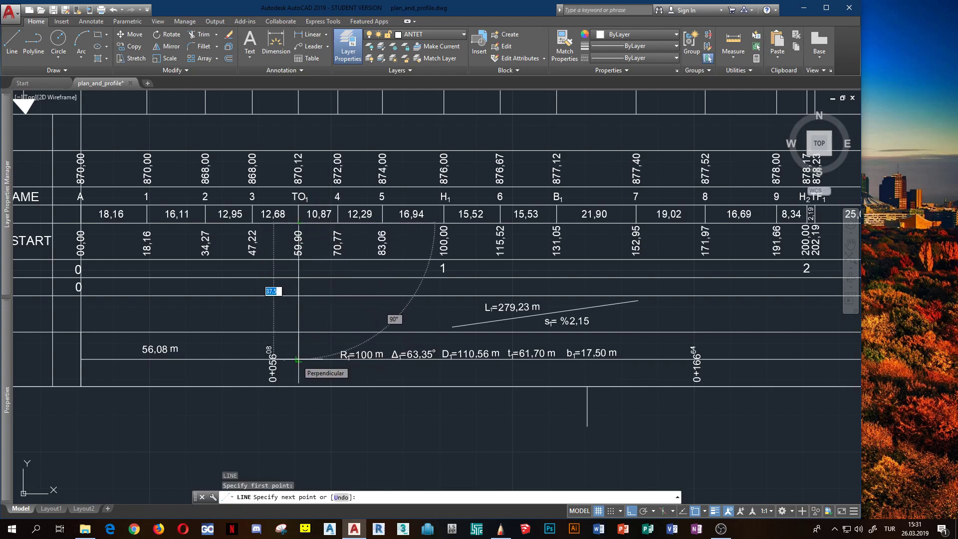
pyautogui.press('Escape')
pyautogui.press('Escape')
pyautogui.moveTo(495, 367); pyautogui.dragTo(354, 362, button='middle')
pyautogui.press('Escape')
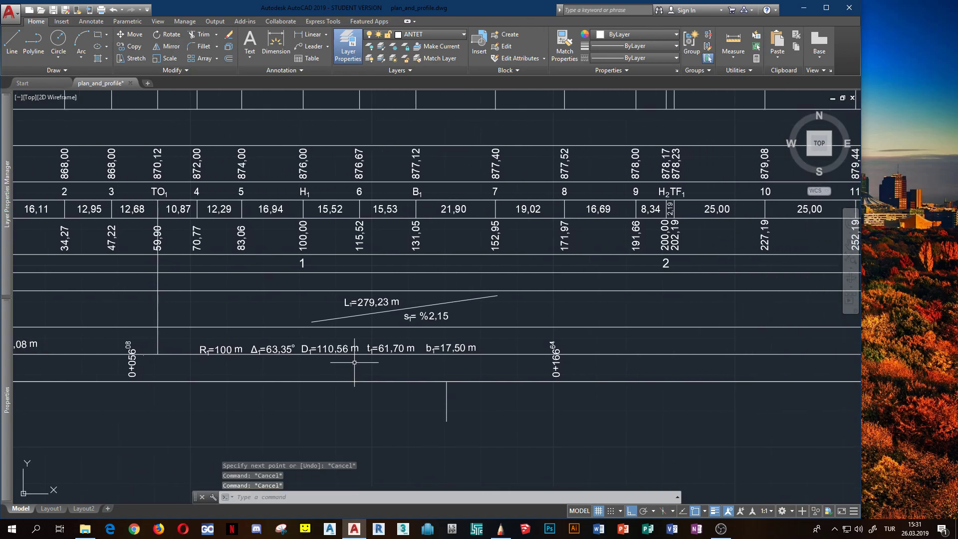
pyautogui.press('Return')
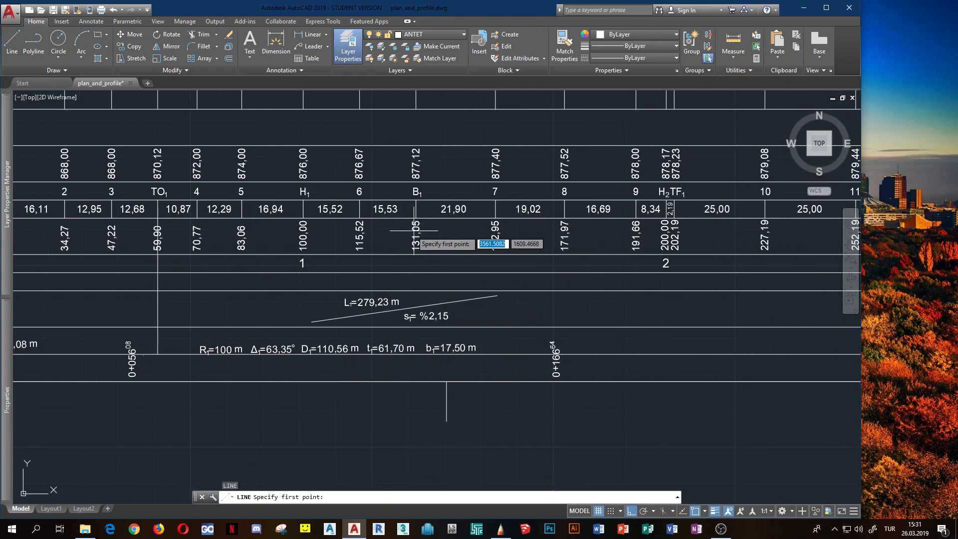
pyautogui.scroll(4, 671, 223)
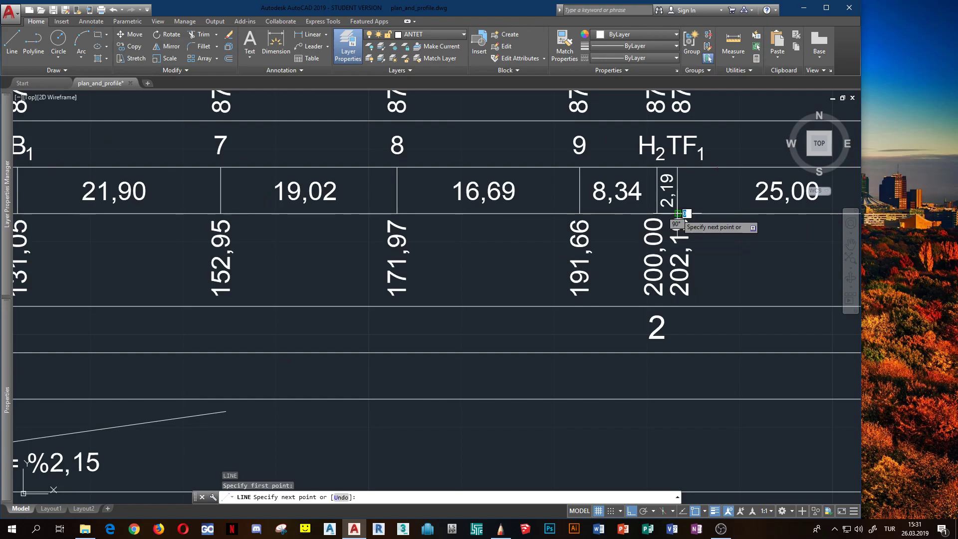
pyautogui.click(677, 214)
pyautogui.moveTo(713, 406)
pyautogui.mouseDown(button='middle')
pyautogui.moveTo(673, 369)
pyautogui.moveTo(641, 359)
pyautogui.mouseUp(button='middle')
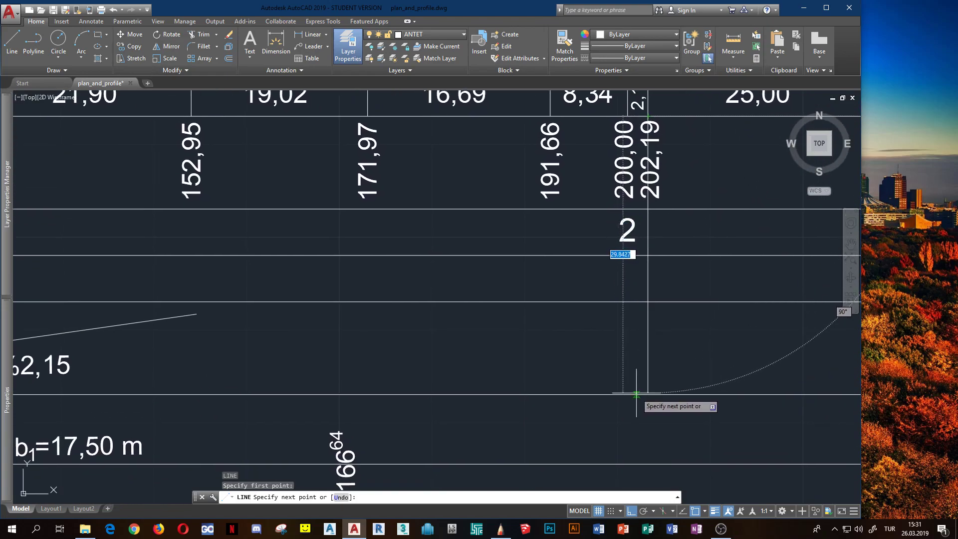
pyautogui.scroll(-4, 639, 394)
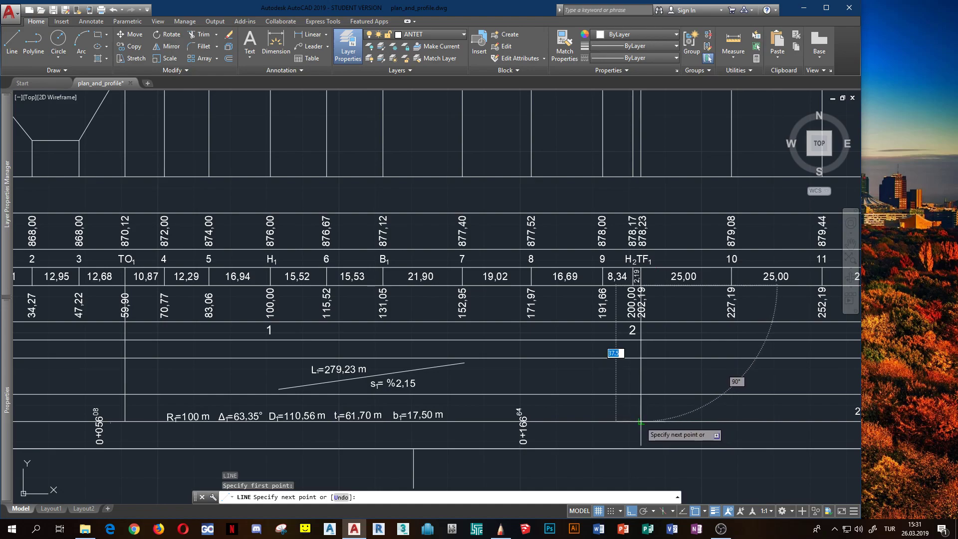
pyautogui.press('Escape')
pyautogui.moveTo(139, 435); pyautogui.dragTo(330, 404, button='middle')
pyautogui.scroll(2, 330, 405)
pyautogui.press('Escape')
pyautogui.press('Escape')
pyautogui.press('Escape')
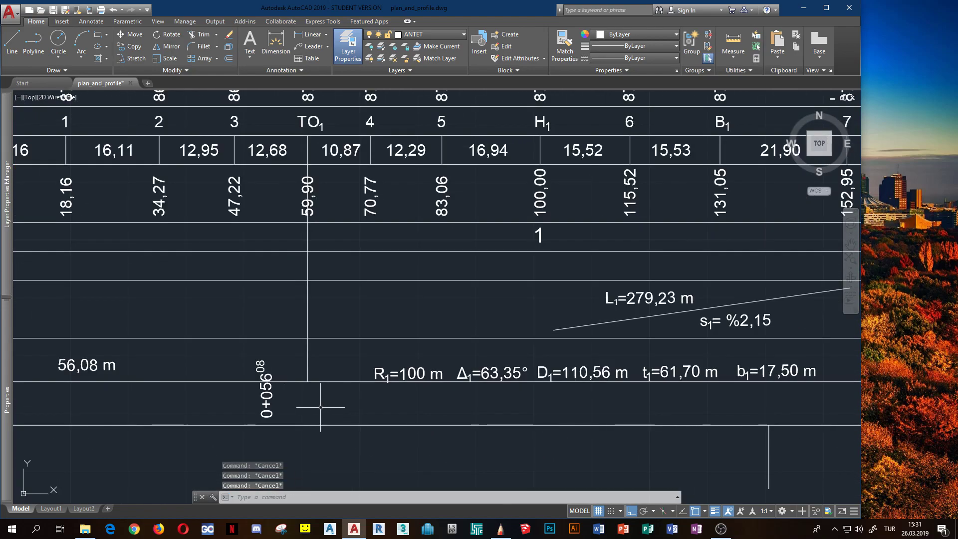
# Step: Draw the bracket line from station 0+056,08, up 4.5, across toward 0+166,64
pyautogui.write('l')
pyautogui.press('Return')
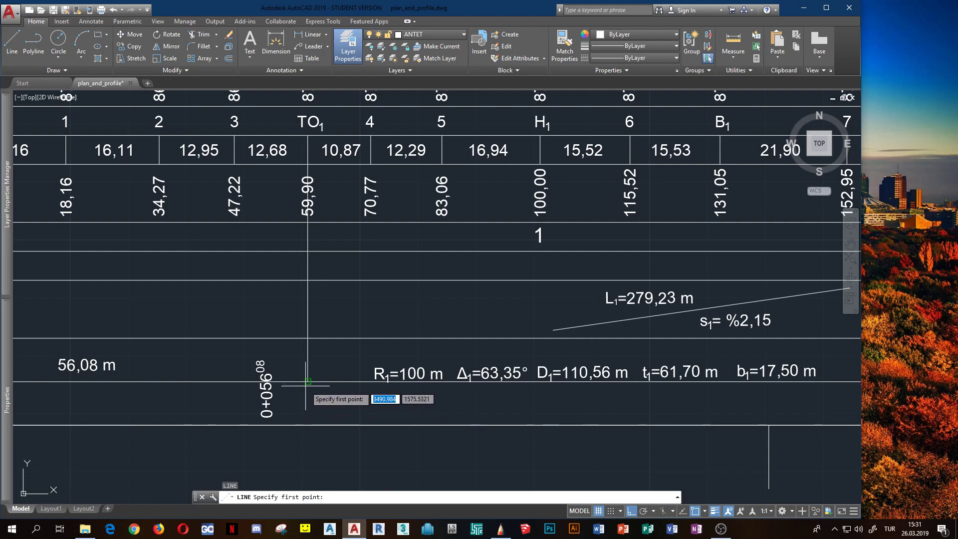
pyautogui.click(308, 382)
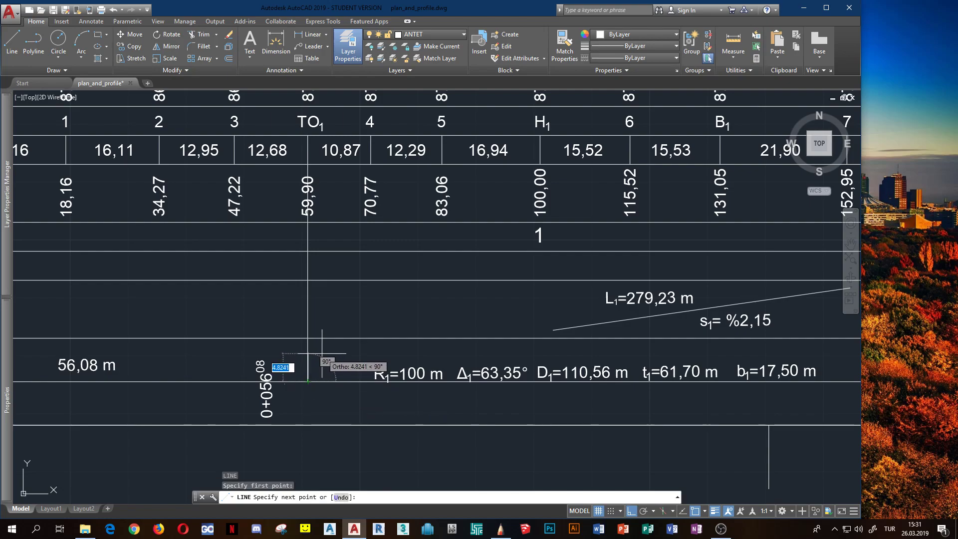
pyautogui.write('4.5')
pyautogui.press('Return')
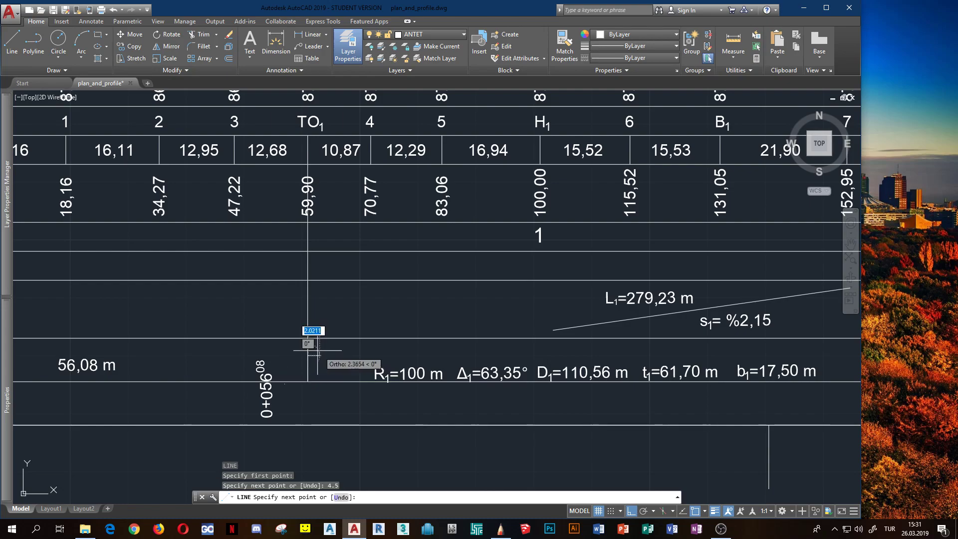
pyautogui.moveTo(741, 352); pyautogui.dragTo(373, 348, button='middle')
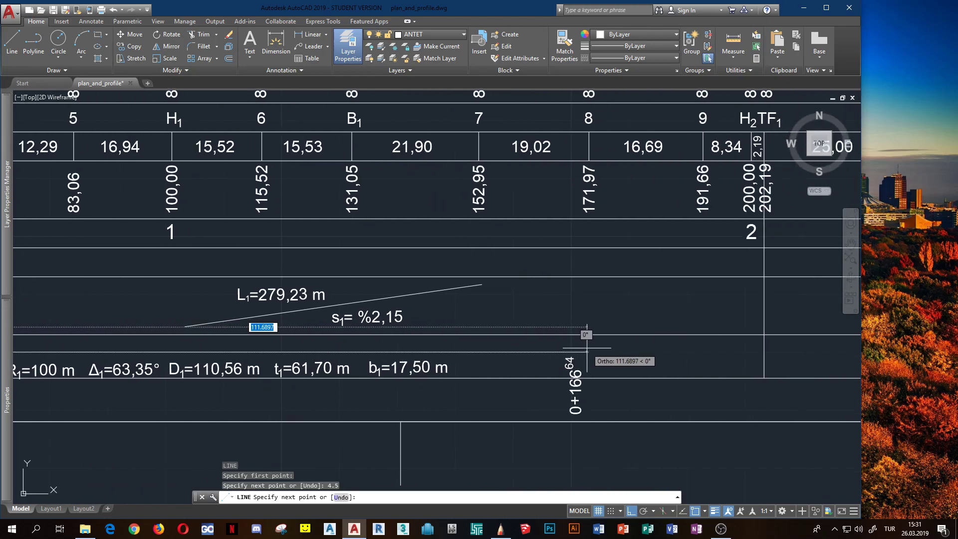
pyautogui.press('Escape')
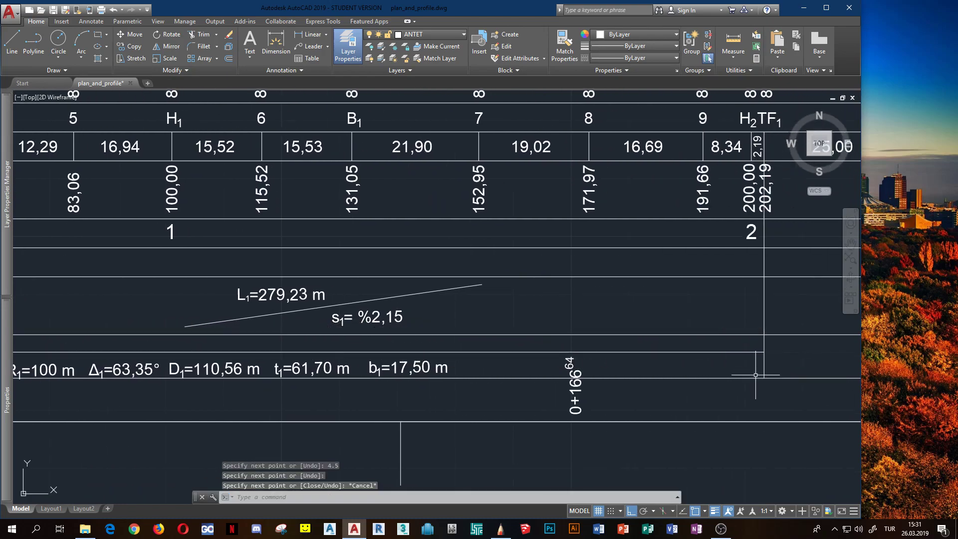
# Step: Trim the right-end station line above the bracket's top line
pyautogui.write('tr')
pyautogui.press('Return')
pyautogui.scroll(2, 757, 349)
pyautogui.click(756, 338)
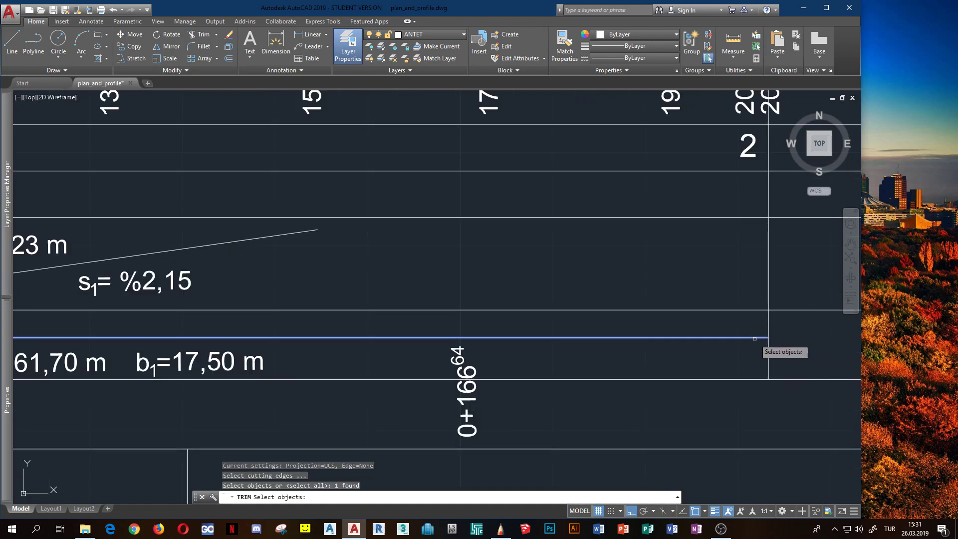
pyautogui.press('Return')
pyautogui.click(766, 328)
pyautogui.press('Escape')
# Step: Trim the station line above the bracket's left end at 0+056,08
pyautogui.scroll(-2, 633, 359)
pyautogui.moveTo(589, 375); pyautogui.dragTo(815, 375, button='middle')
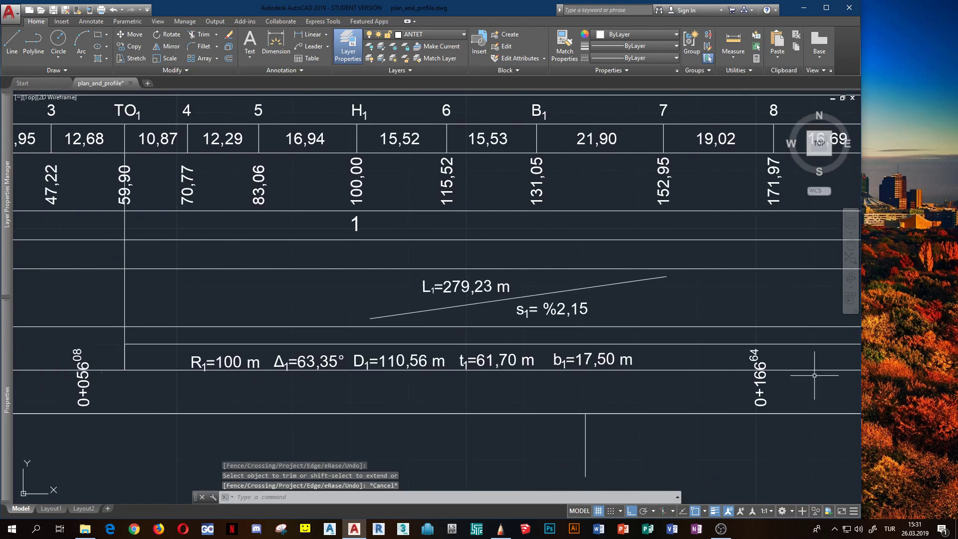
pyautogui.moveTo(203, 373); pyautogui.dragTo(445, 370, button='middle')
pyautogui.press('Escape')
pyautogui.press('Escape')
pyautogui.write('tr')
pyautogui.press('Return')
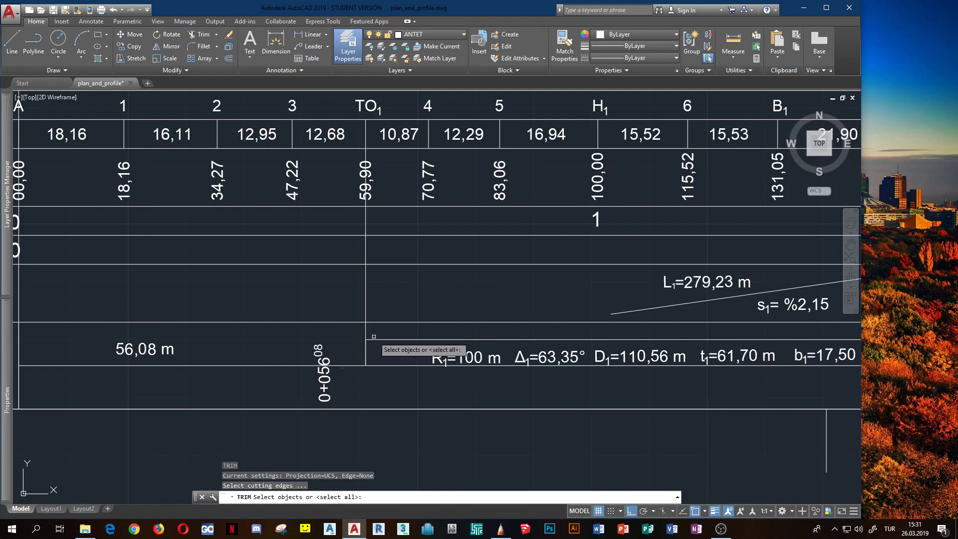
pyautogui.click(371, 339)
pyautogui.press('Return')
pyautogui.click(366, 328)
pyautogui.press('Escape')
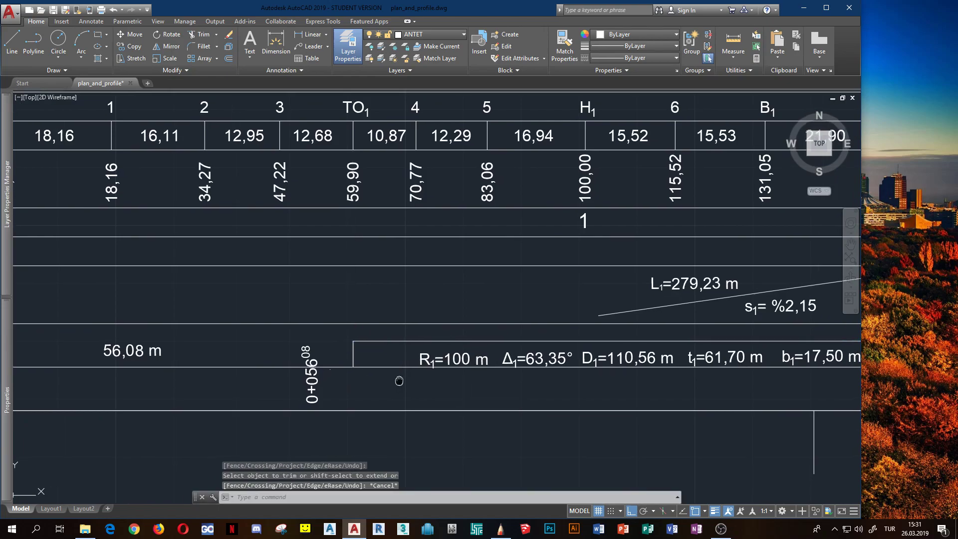
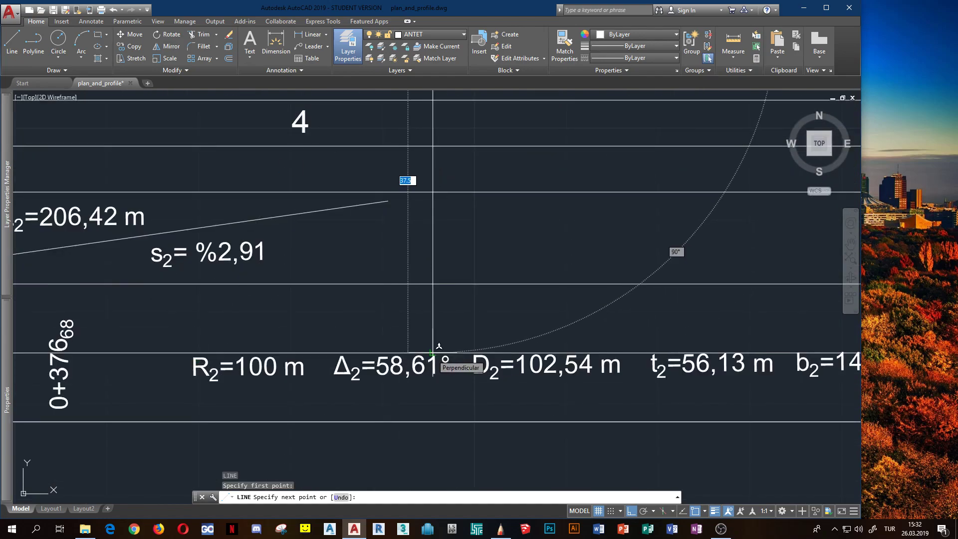
# Step: Begin a line at the 490,35 station gridline, then cancel it and pan to the curve labels
pyautogui.press('Escape')
pyautogui.scroll(-5, 439, 346)
pyautogui.press('Escape')
pyautogui.press('Escape')
pyautogui.press('space')
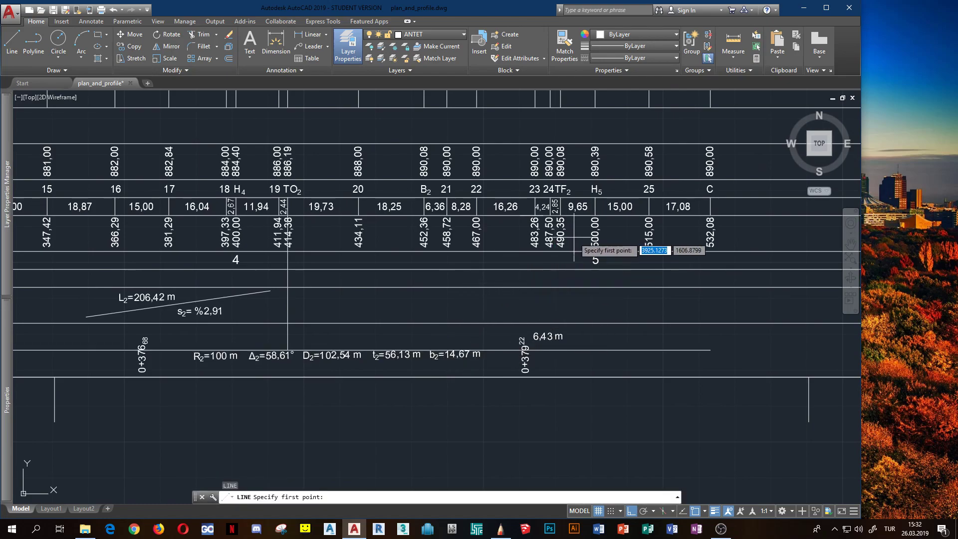
pyautogui.scroll(4, 560, 216)
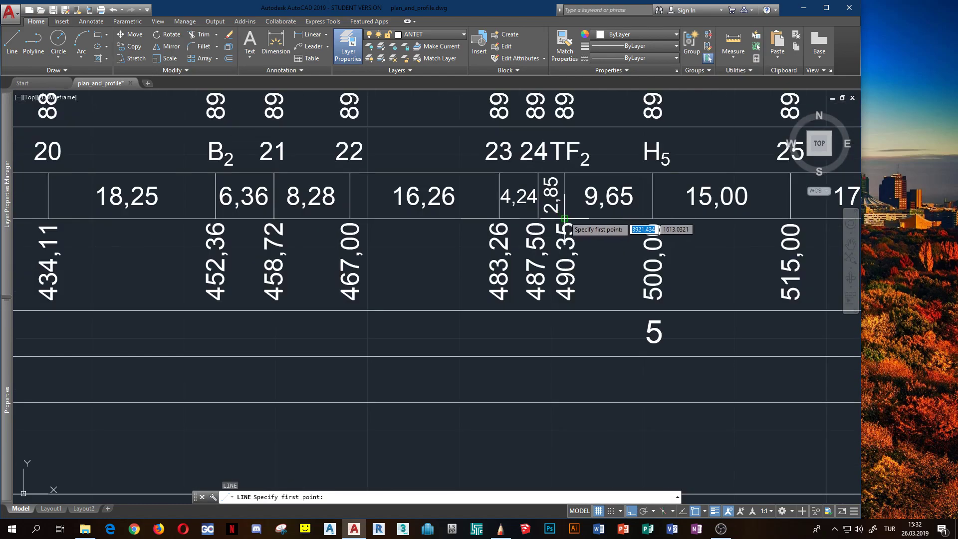
pyautogui.click(564, 218)
pyautogui.moveTo(576, 416); pyautogui.dragTo(542, 256, button='middle')
pyautogui.scroll(-2, 542, 256)
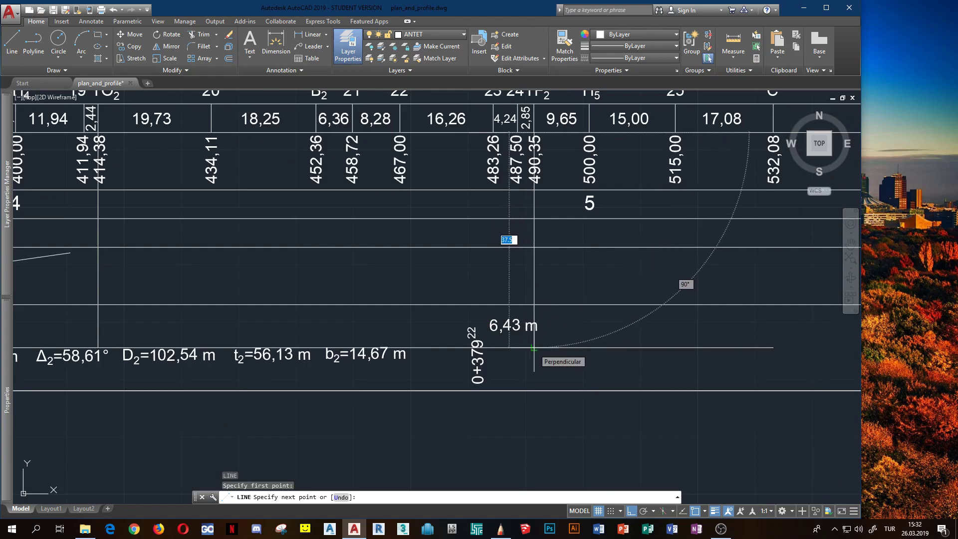
pyautogui.press('Escape')
pyautogui.moveTo(509, 400); pyautogui.dragTo(567, 396, button='middle')
pyautogui.scroll(-4, 509, 391)
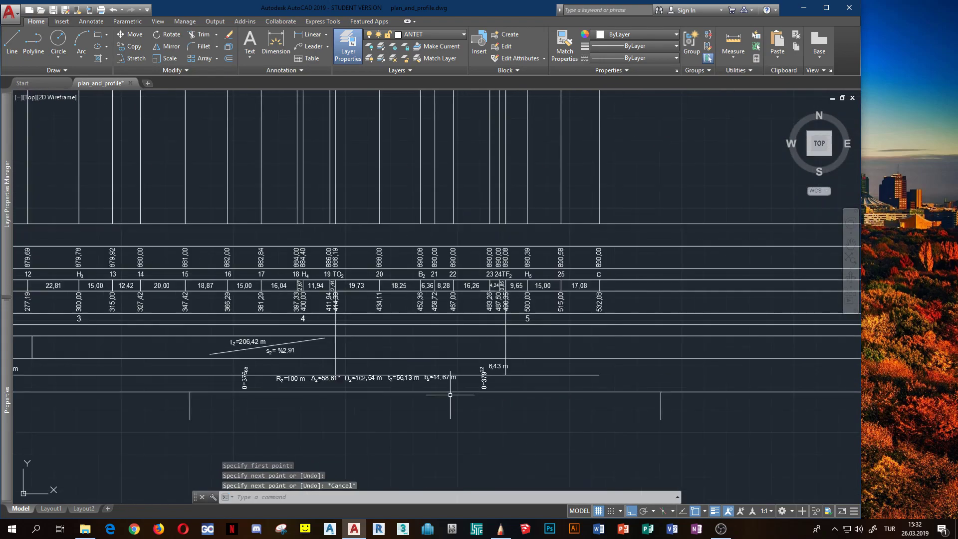
# Step: Draw the second curve's bracket line 4.5 up above Δ2 and across to the 6,43 m line
pyautogui.scroll(2, 509, 391)
pyautogui.scroll(4, 306, 377)
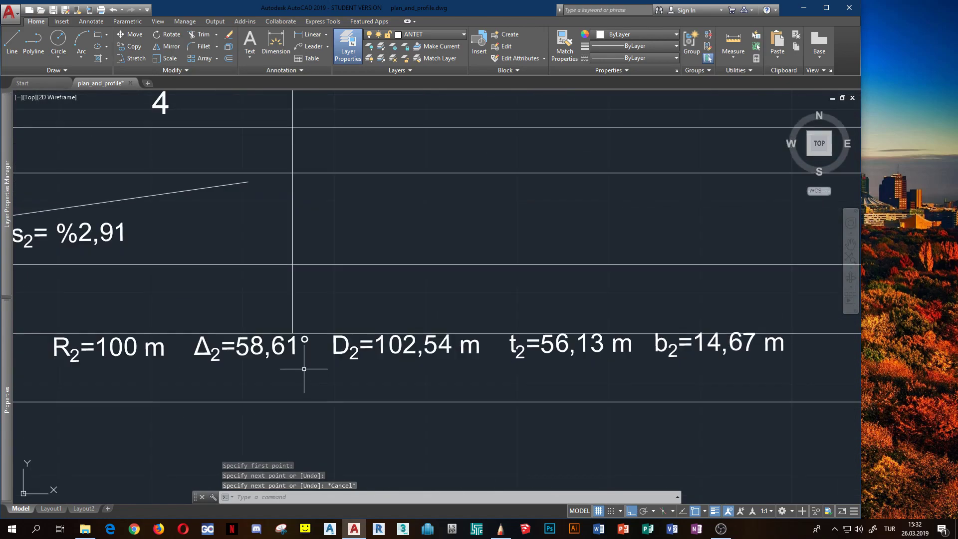
pyautogui.press('space')
pyautogui.scroll(3, 320, 337)
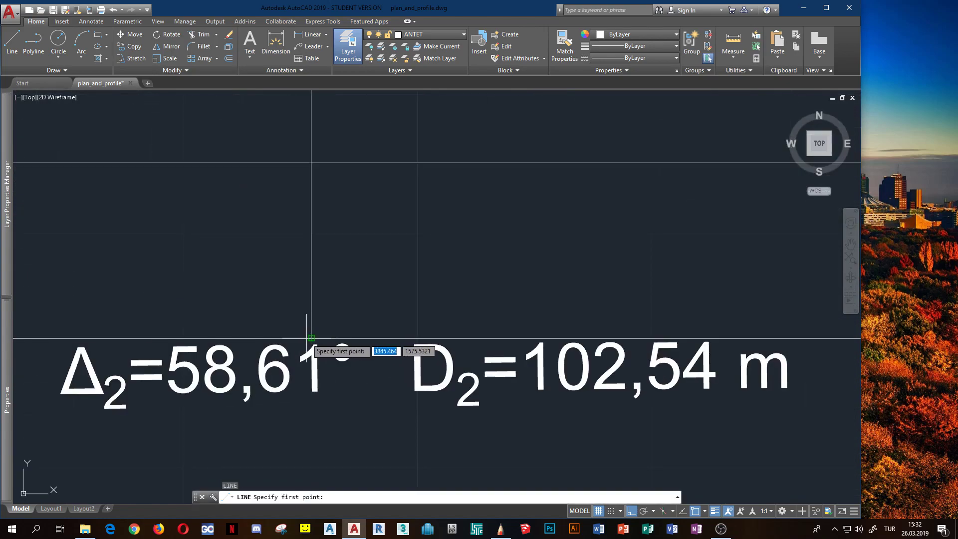
pyautogui.click(318, 338)
pyautogui.write('4')
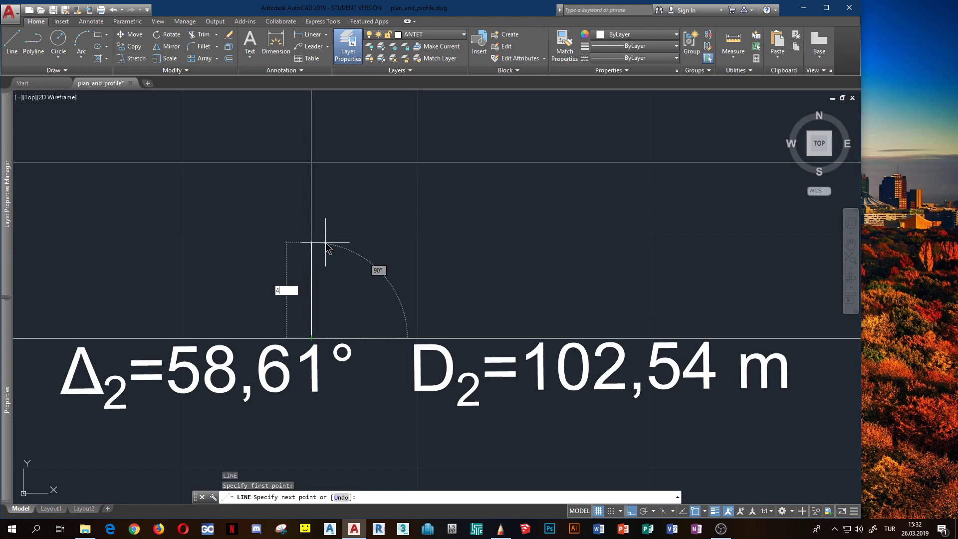
pyautogui.write('.5')
pyautogui.press('Return')
pyautogui.scroll(-4, 644, 222)
pyautogui.scroll(4, 623, 217)
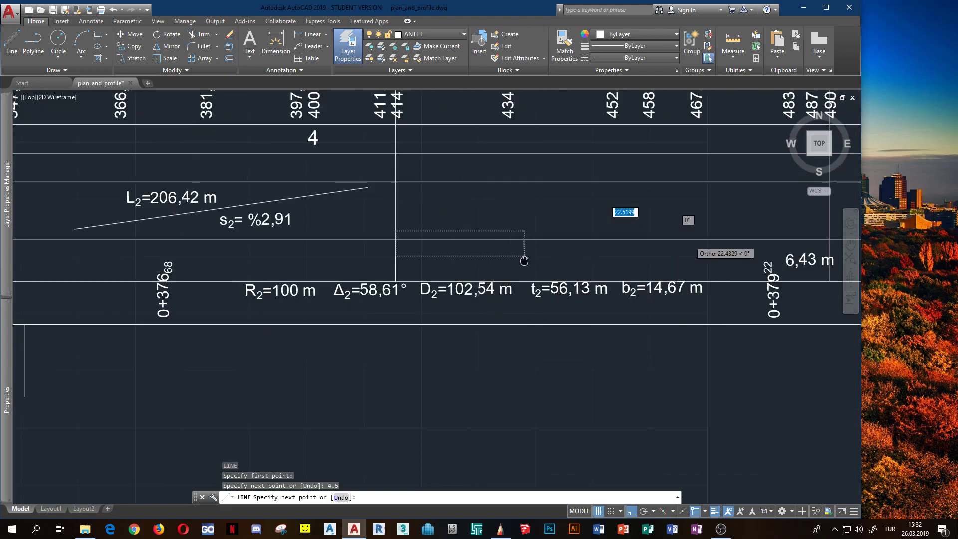
pyautogui.scroll(3, 422, 271)
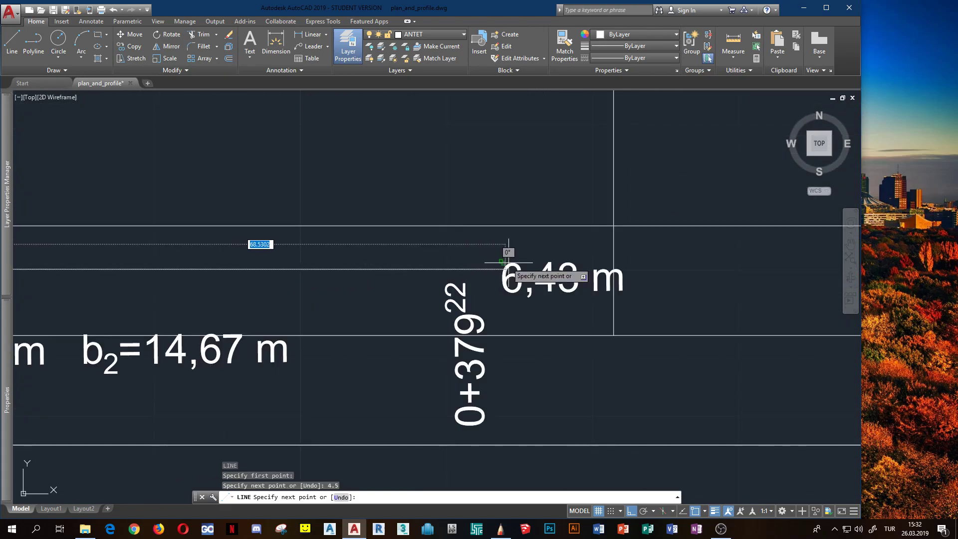
pyautogui.click(613, 270)
pyautogui.press('Escape')
pyautogui.scroll(-3, 607, 370)
pyautogui.moveTo(594, 377); pyautogui.dragTo(575, 414, button='middle')
# Step: Trim the gridline end sticking past the bracket
pyautogui.press('Escape')
pyautogui.press('Escape')
pyautogui.press('Escape')
pyautogui.write('TR')
pyautogui.press('Return')
pyautogui.scroll(2, 581, 394)
pyautogui.press('Return')
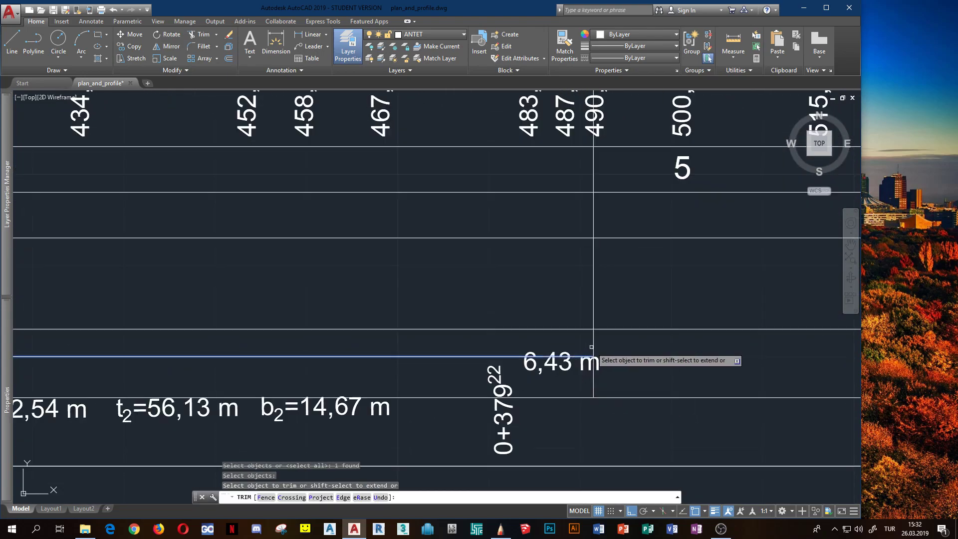
pyautogui.scroll(-2, 561, 347)
pyautogui.moveTo(226, 349); pyautogui.dragTo(392, 346, button='middle')
pyautogui.click(299, 342)
# Step: Trim the remaining line ends using the line under 6,43 m as cutting edge
pyautogui.press('Return')
pyautogui.press('Return')
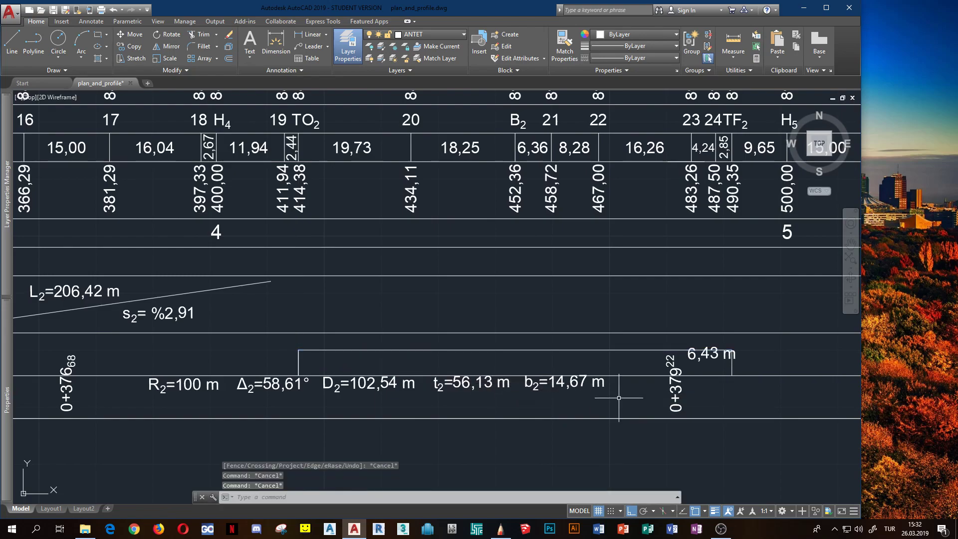
pyautogui.click(730, 368)
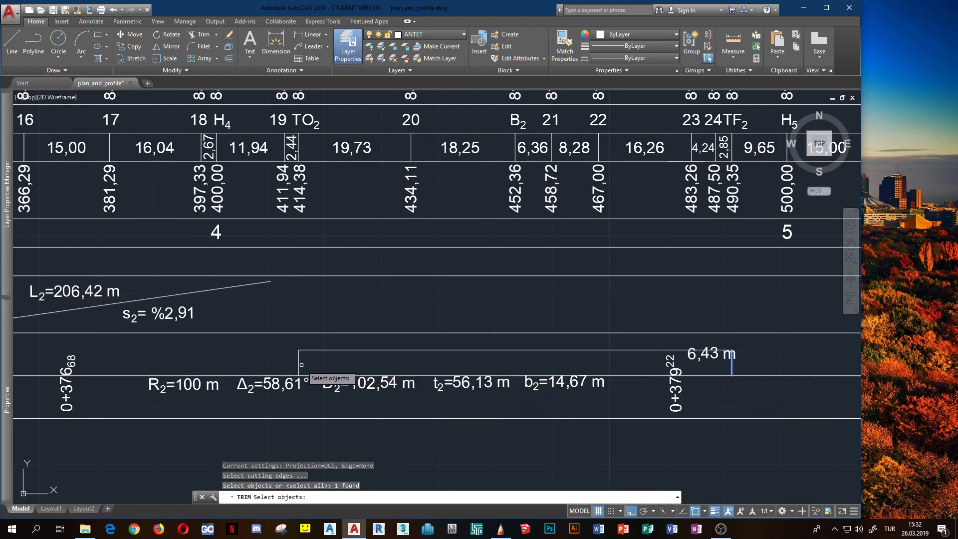
pyautogui.press('Return')
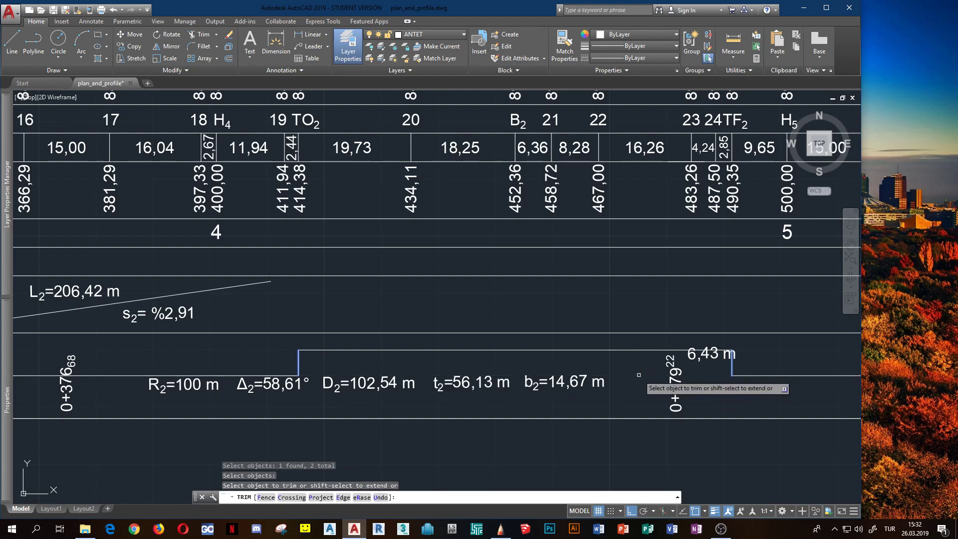
pyautogui.scroll(-5, 640, 384)
pyautogui.scroll(-2, 639, 384)
pyautogui.press('Escape')
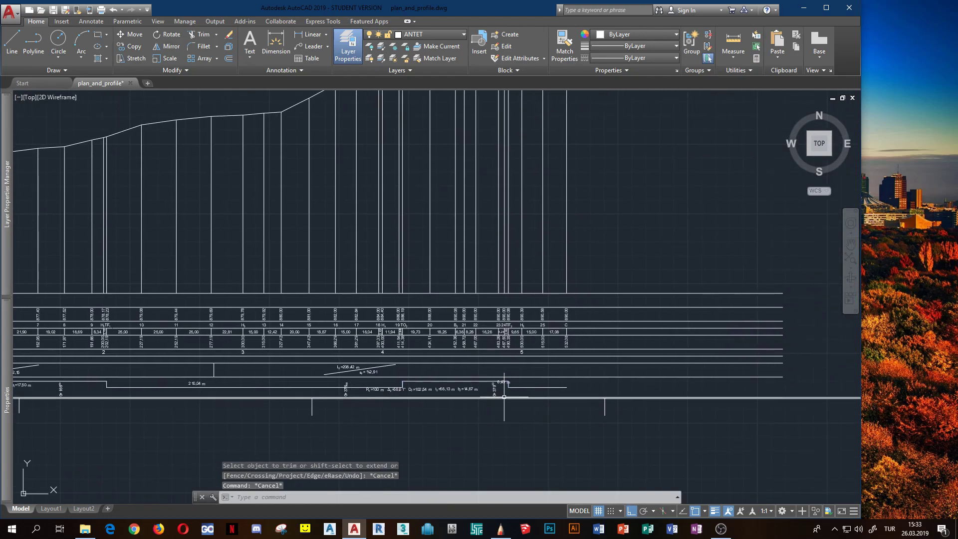
pyautogui.scroll(-2, 296, 426)
pyautogui.scroll(6, 296, 426)
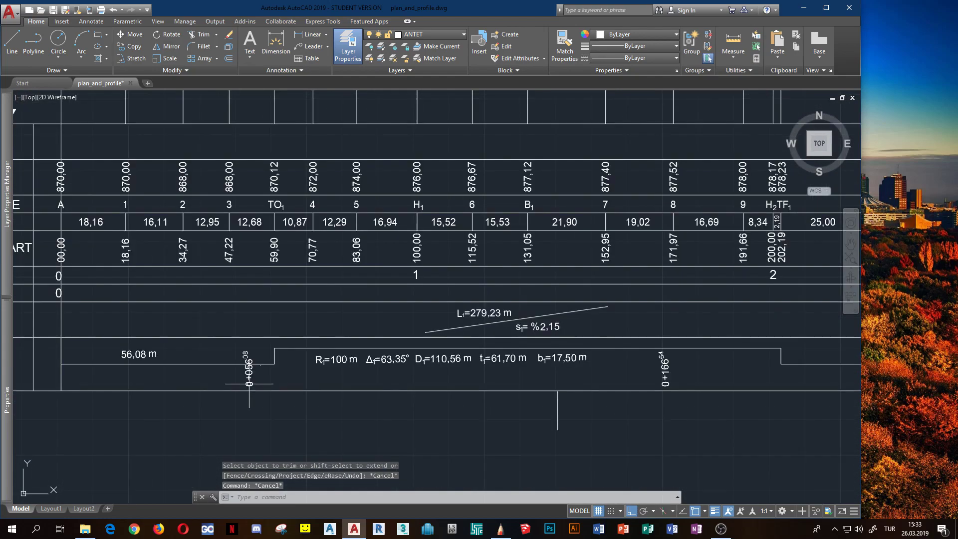
pyautogui.moveTo(333, 376); pyautogui.dragTo(295, 386, button='middle')
pyautogui.scroll(2, 211, 406)
pyautogui.moveTo(247, 404); pyautogui.dragTo(393, 393, button='middle')
pyautogui.scroll(-4, 393, 393)
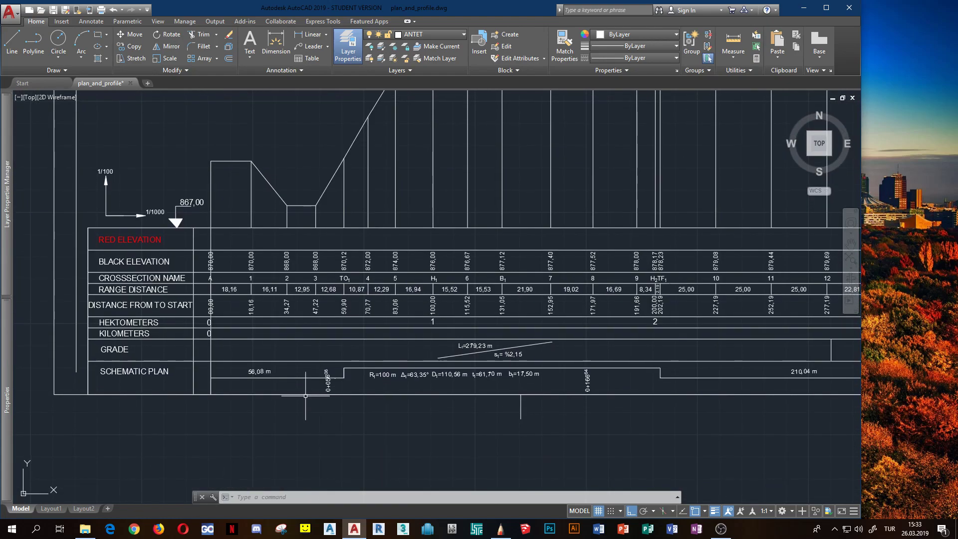
pyautogui.scroll(2, 306, 396)
pyautogui.click(296, 367)
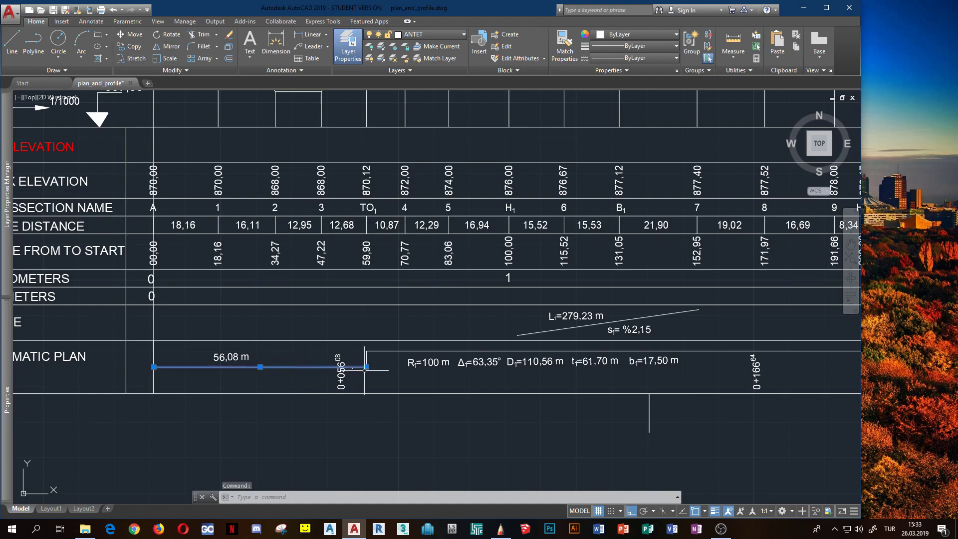
pyautogui.moveTo(367, 367)
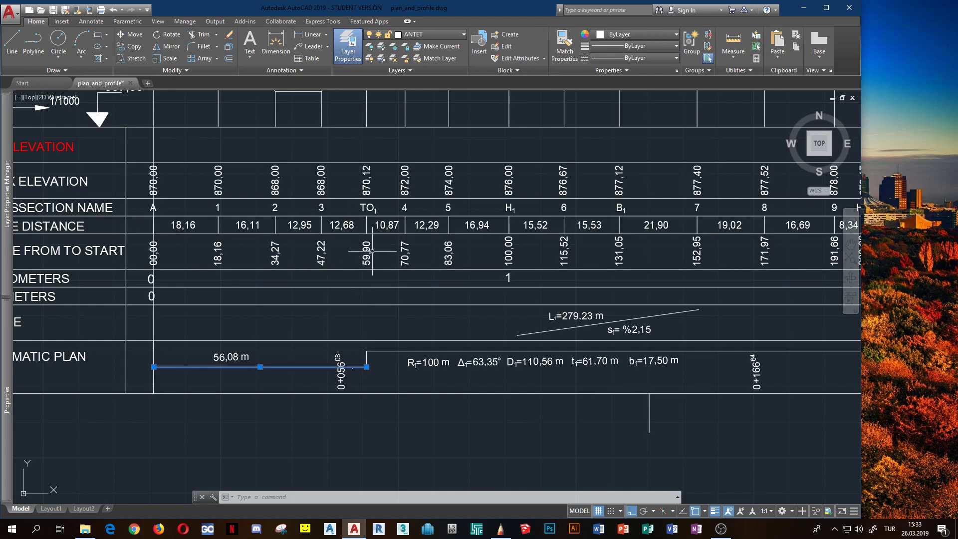
pyautogui.scroll(4, 361, 257)
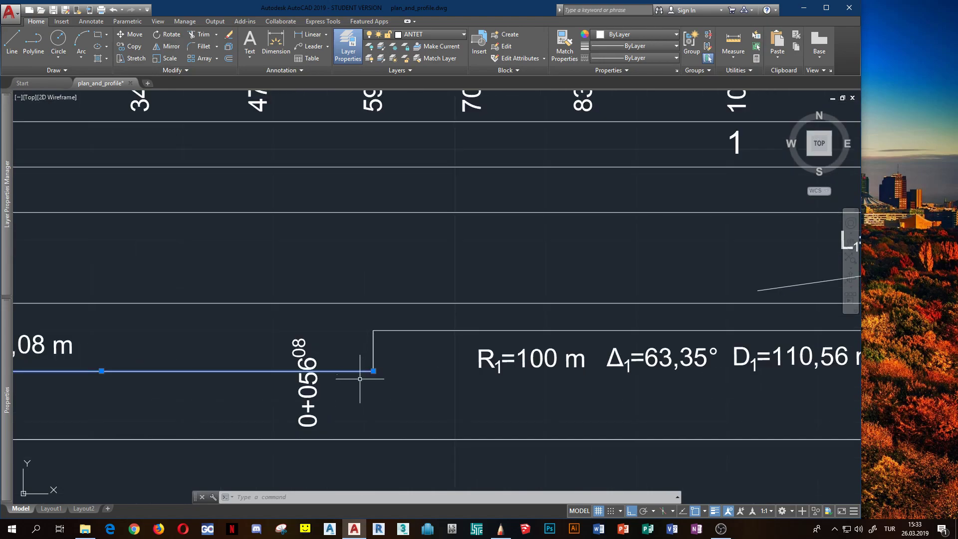
pyautogui.click(317, 386)
pyautogui.press('Escape')
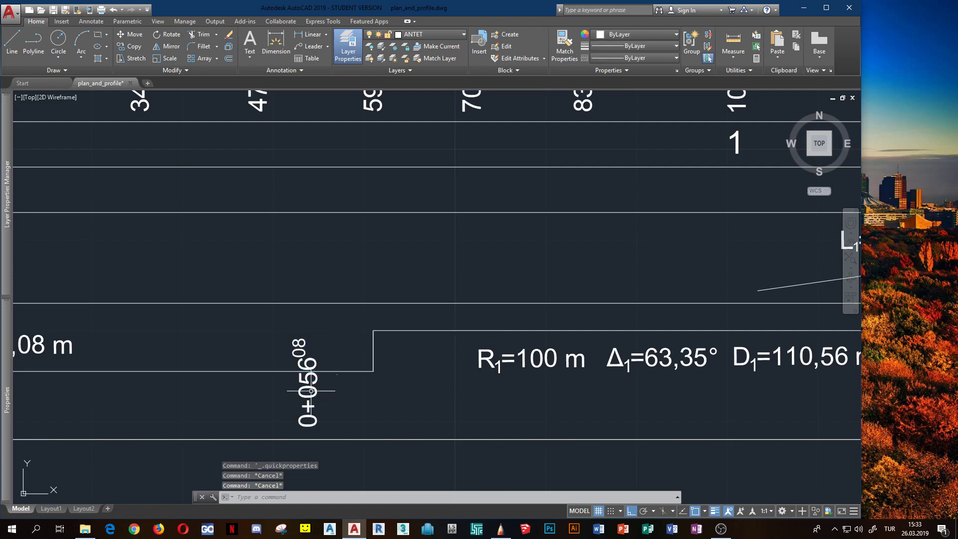
# Step: Change the 0+056.08 station label to 0+059 with superscript 90
pyautogui.doubleClick(312, 386)
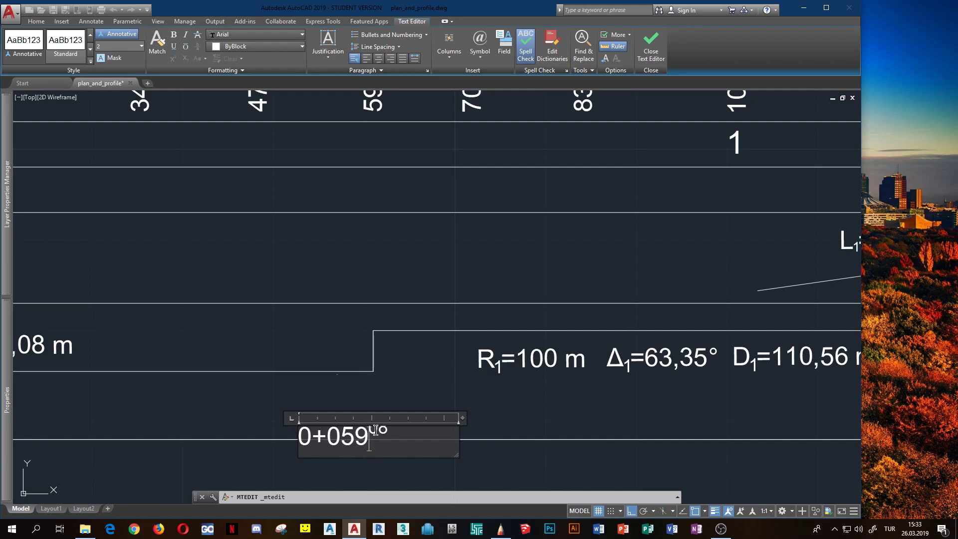
pyautogui.write('90')
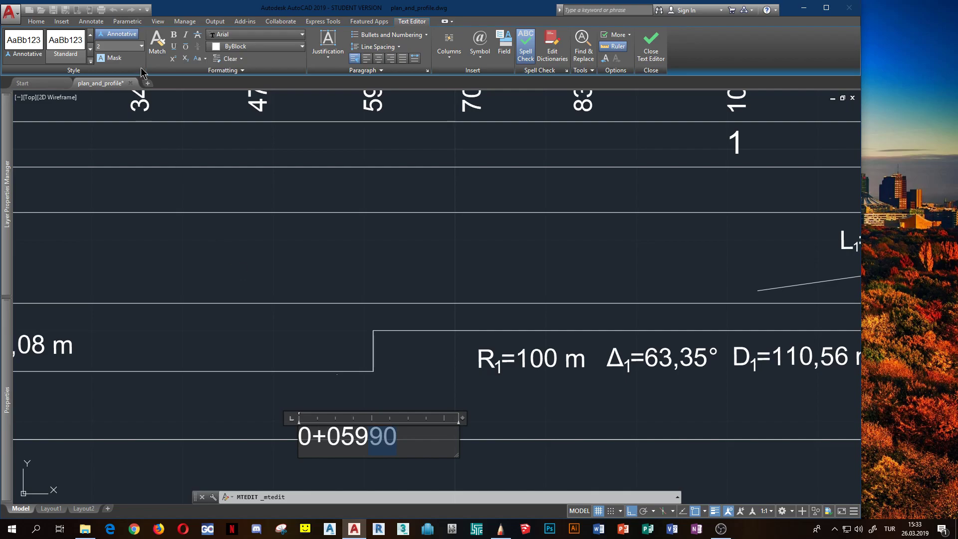
pyautogui.click(174, 58)
pyautogui.click(406, 374)
# Step: Start moving the corrected station label from its base point
pyautogui.click(312, 414)
pyautogui.write('m')
pyautogui.press('Return')
pyautogui.click(310, 413)
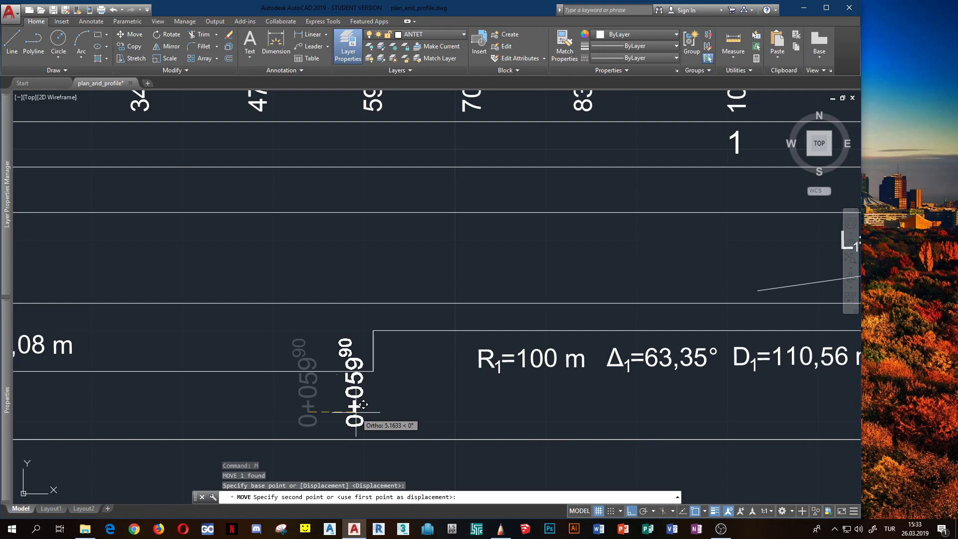
# Step: Place the corrected 0+059 label beside the bracket's rise with Ortho off
pyautogui.press('F8')
pyautogui.scroll(2, 366, 405)
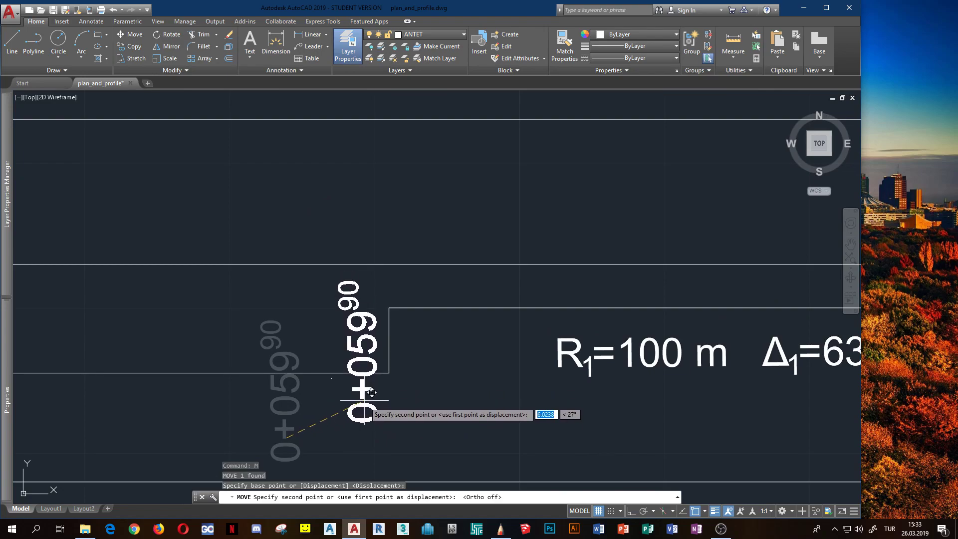
pyautogui.click(371, 412)
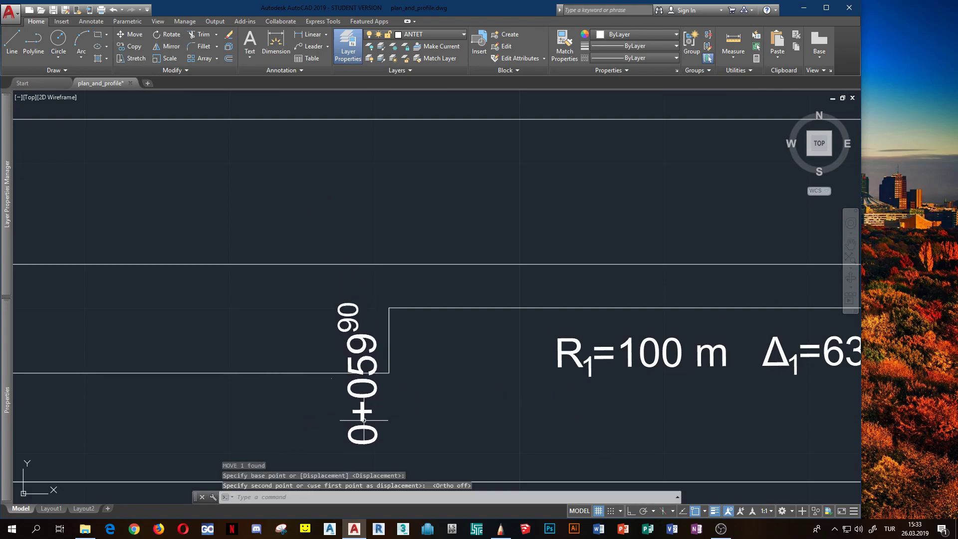
# Step: Move the 0+166.64 station label horizontally to its bracket step
pyautogui.scroll(-6, 371, 412)
pyautogui.moveTo(426, 429); pyautogui.dragTo(311, 421, button='middle')
pyautogui.moveTo(570, 418); pyautogui.dragTo(434, 419, button='middle')
pyautogui.press('Escape')
pyautogui.press('Escape')
pyautogui.moveTo(492, 413); pyautogui.dragTo(439, 414, button='middle')
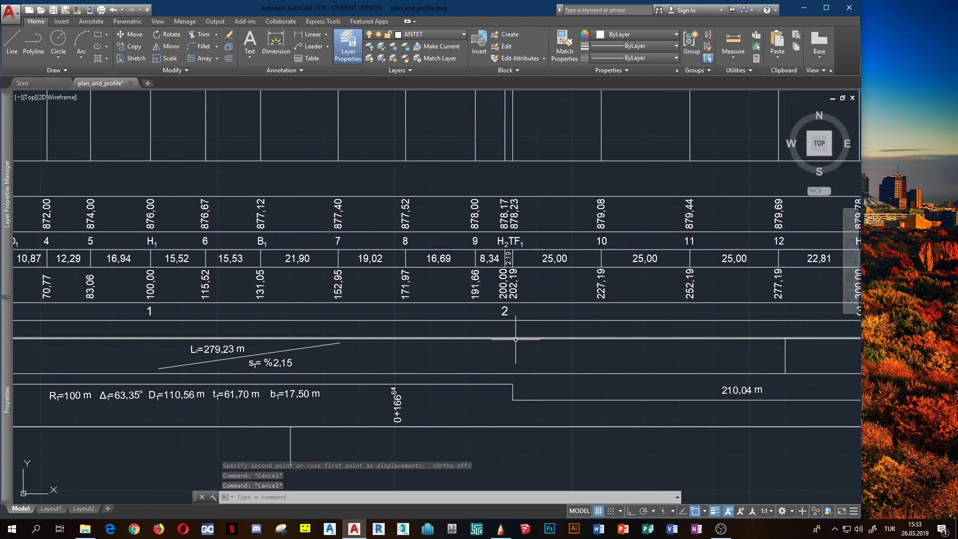
pyautogui.scroll(-3, 504, 319)
pyautogui.scroll(3, 525, 351)
pyautogui.moveTo(504, 346); pyautogui.dragTo(587, 353, button='middle')
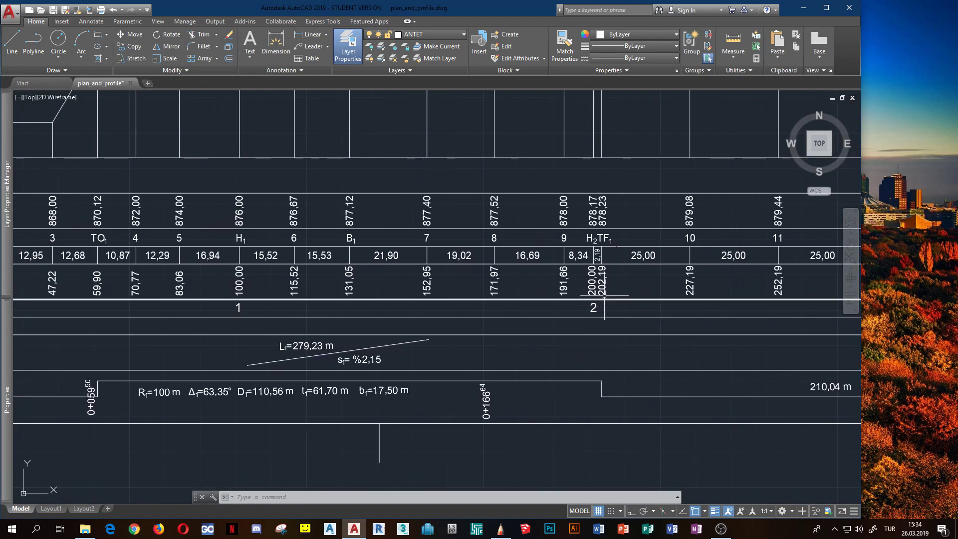
pyautogui.click(502, 392)
pyautogui.click(489, 399)
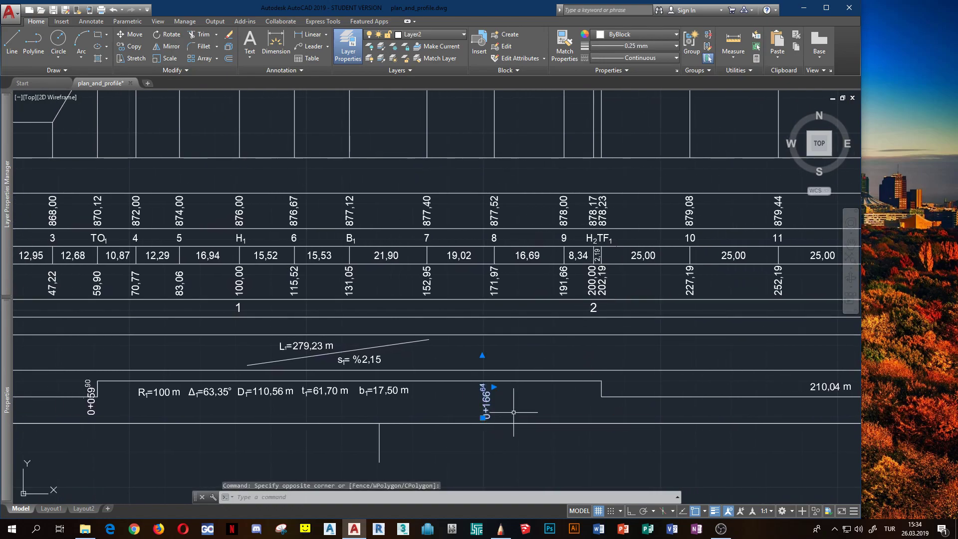
pyautogui.write('M')
pyautogui.press('Return')
pyautogui.click(482, 418)
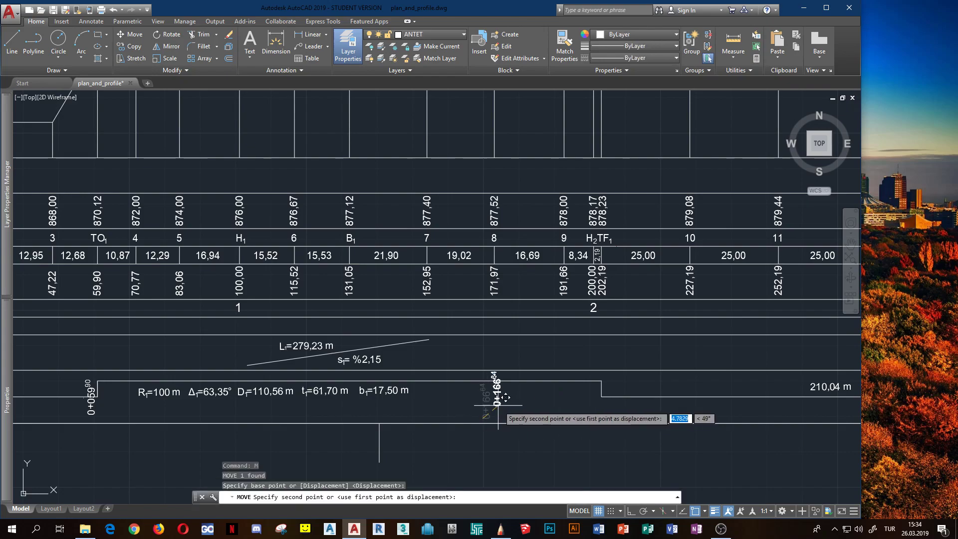
pyautogui.scroll(6, 588, 402)
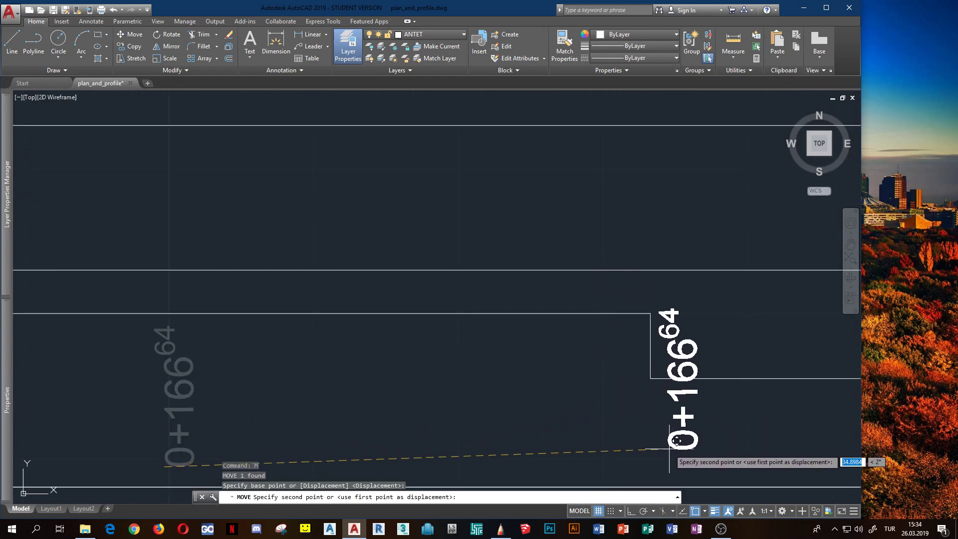
pyautogui.press('F8')
pyautogui.click(676, 449)
# Step: Try moving the 0+059 label to a new spot, then undo that move
pyautogui.scroll(-6, 587, 449)
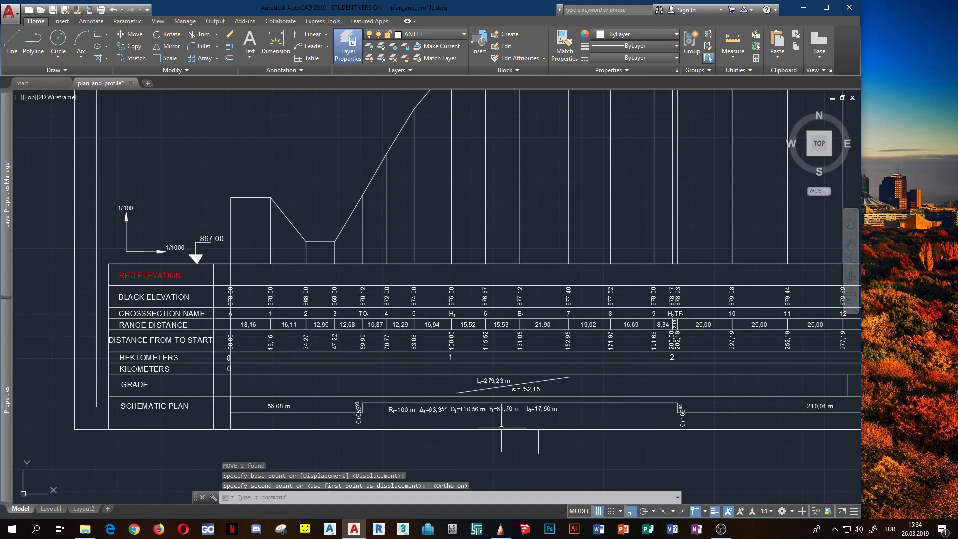
pyautogui.scroll(2, 378, 430)
pyautogui.click(340, 401)
pyautogui.click(332, 411)
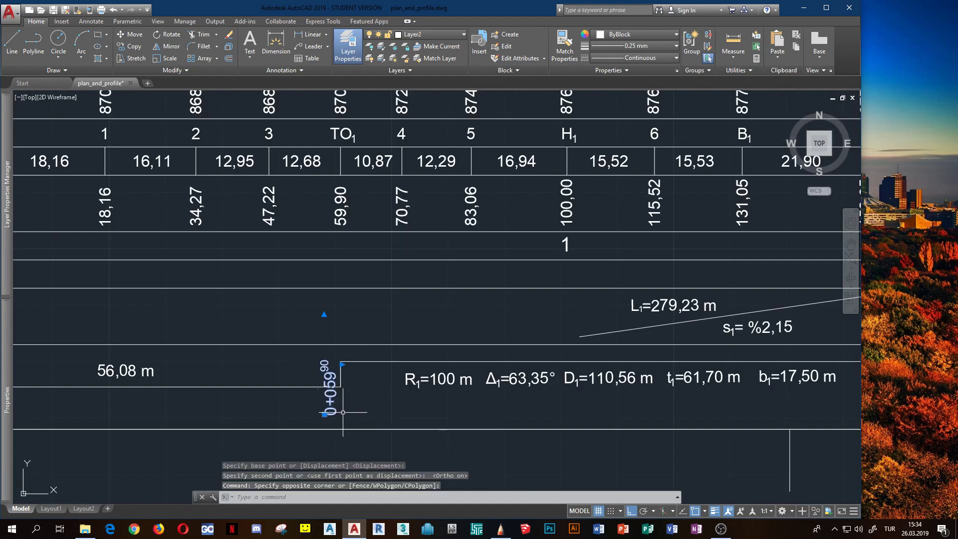
pyautogui.scroll(1, 315, 431)
pyautogui.write('m')
pyautogui.press('Return')
pyautogui.click(329, 404)
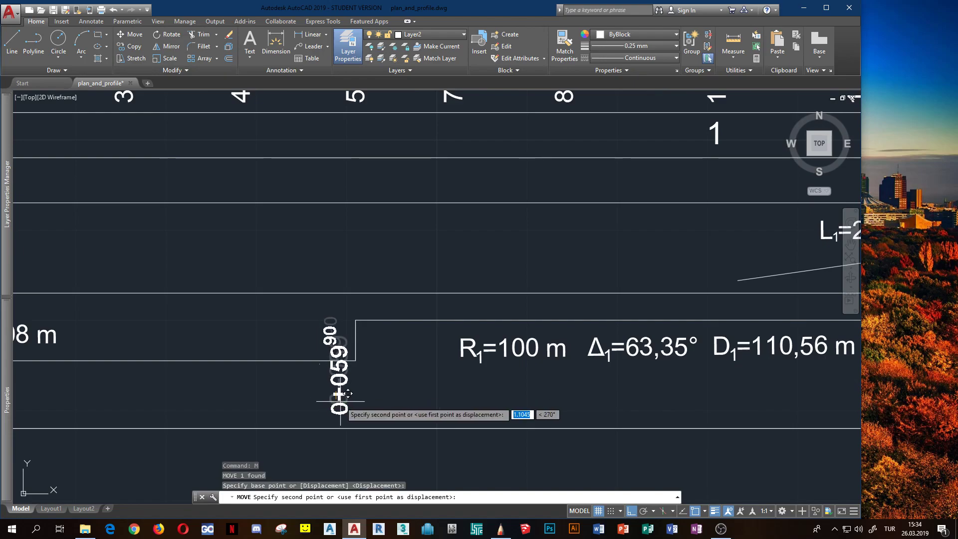
pyautogui.click(340, 400)
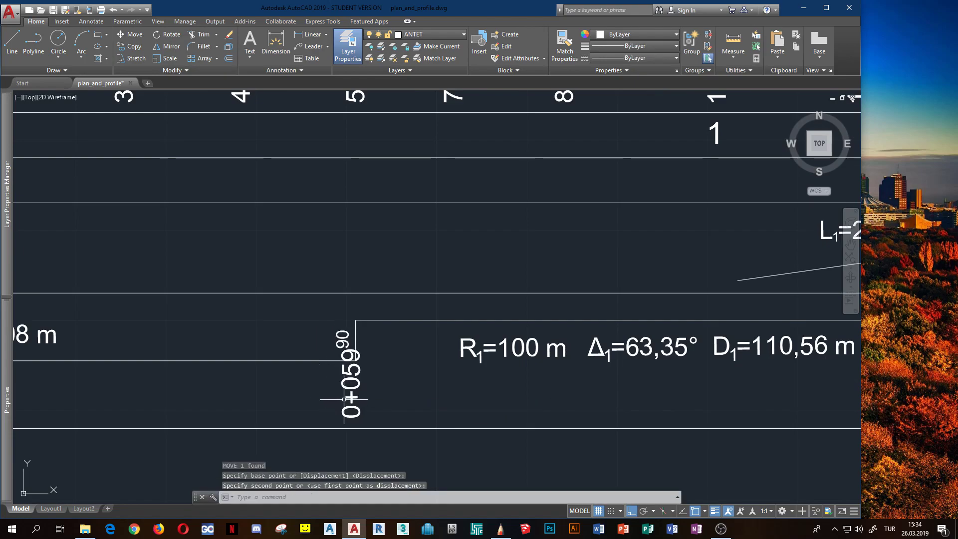
pyautogui.hotkey('ctrl', 'z')
# Step: Move the 0+059 label lower so it sits at the bracket step
pyautogui.scroll(4, 344, 400)
pyautogui.click(321, 417)
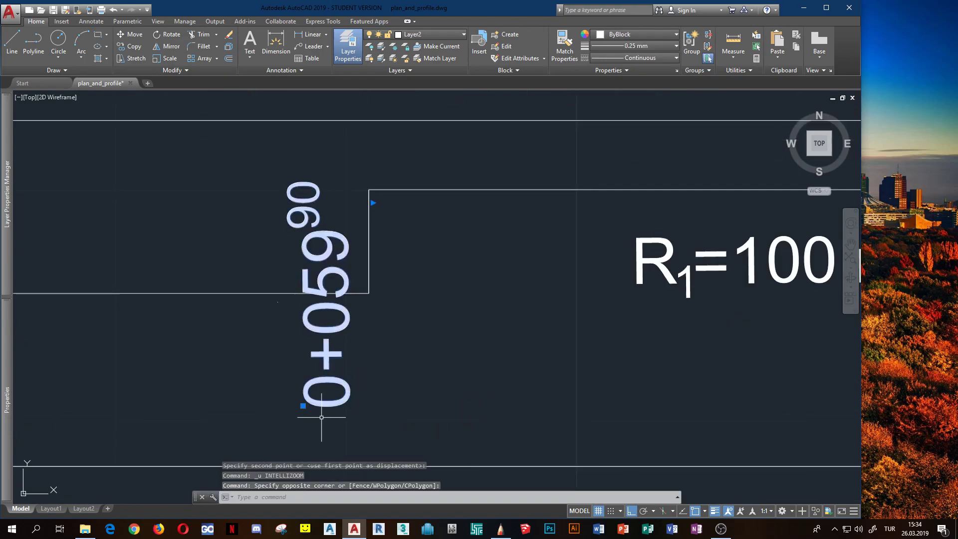
pyautogui.click(321, 417)
pyautogui.write('m')
pyautogui.press('Return')
pyautogui.click(325, 398)
pyautogui.click(325, 418)
pyautogui.scroll(-5, 392, 405)
pyautogui.moveTo(644, 419); pyautogui.dragTo(278, 383, button='middle')
pyautogui.moveTo(680, 386); pyautogui.dragTo(400, 383, button='middle')
pyautogui.moveTo(496, 384)
pyautogui.mouseDown(button='middle')
pyautogui.moveTo(332, 411)
pyautogui.moveTo(328, 423)
pyautogui.mouseUp(button='middle')
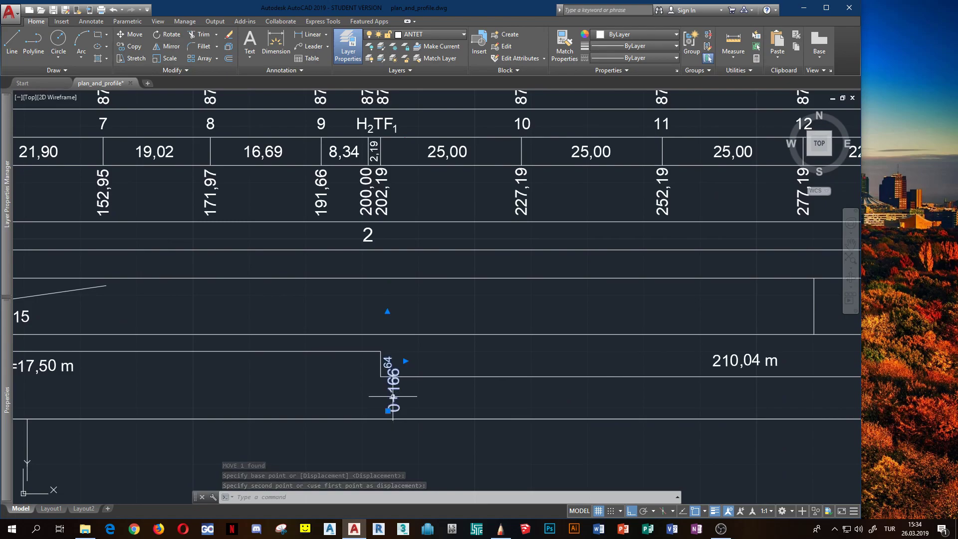
# Step: Edit the 0+166 station label to read 0+202 with superscript 19
pyautogui.doubleClick(398, 390)
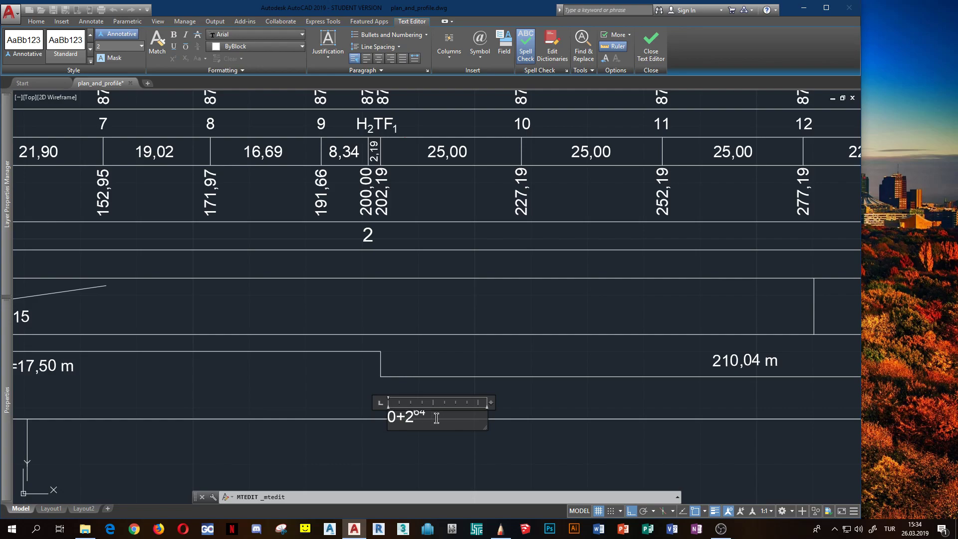
pyautogui.rightClick(434, 420)
pyautogui.click(418, 379)
pyautogui.click(417, 402)
pyautogui.doubleClick(396, 389)
pyautogui.moveTo(453, 418)
pyautogui.mouseDown()
pyautogui.moveTo(431, 417)
pyautogui.moveTo(446, 418)
pyautogui.mouseUp()
pyautogui.click(173, 59)
pyautogui.click(475, 337)
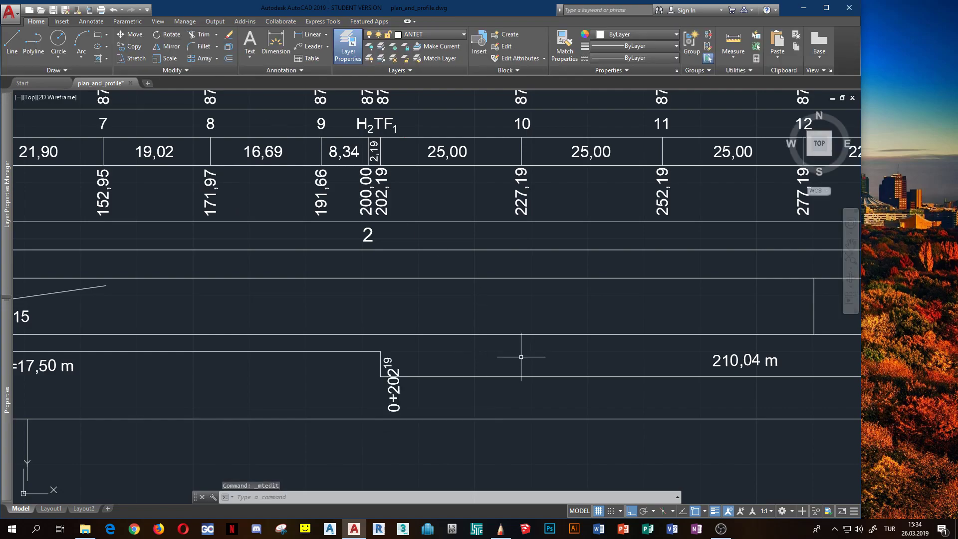
pyautogui.scroll(-3, 464, 359)
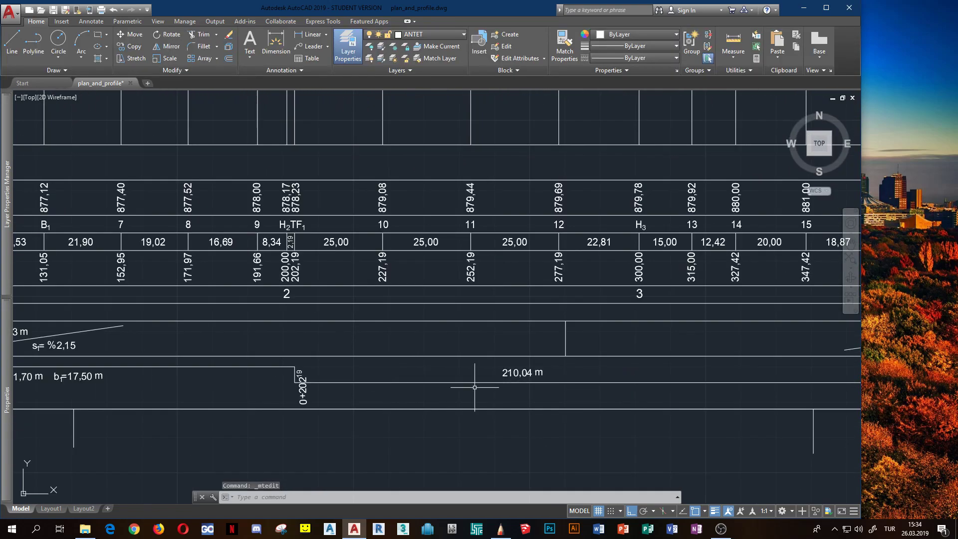
# Step: Move the R₂ curve-parameter text down to the lower left, below the second bracket
pyautogui.moveTo(589, 387); pyautogui.dragTo(444, 397, button='middle')
pyautogui.moveTo(655, 391); pyautogui.dragTo(419, 388, button='middle')
pyautogui.moveTo(591, 393)
pyautogui.mouseDown(button='middle')
pyautogui.moveTo(418, 394)
pyautogui.moveTo(401, 405)
pyautogui.mouseUp(button='middle')
pyautogui.scroll(-2, 418, 395)
pyautogui.scroll(4, 401, 405)
pyautogui.click(340, 394)
pyautogui.write('M')
pyautogui.press('Return')
pyautogui.click(207, 393)
pyautogui.moveTo(355, 447); pyautogui.dragTo(340, 366, button='middle')
pyautogui.click(298, 388)
# Step: Shift the 0+376 station label horizontally with Ortho onto the bracket's first step
pyautogui.moveTo(432, 353); pyautogui.dragTo(337, 408, button='middle')
pyautogui.moveTo(184, 409); pyautogui.dragTo(386, 401, button='middle')
pyautogui.scroll(4, 249, 383)
pyautogui.press('Escape')
pyautogui.press('Escape')
pyautogui.moveTo(253, 366); pyautogui.dragTo(231, 351)
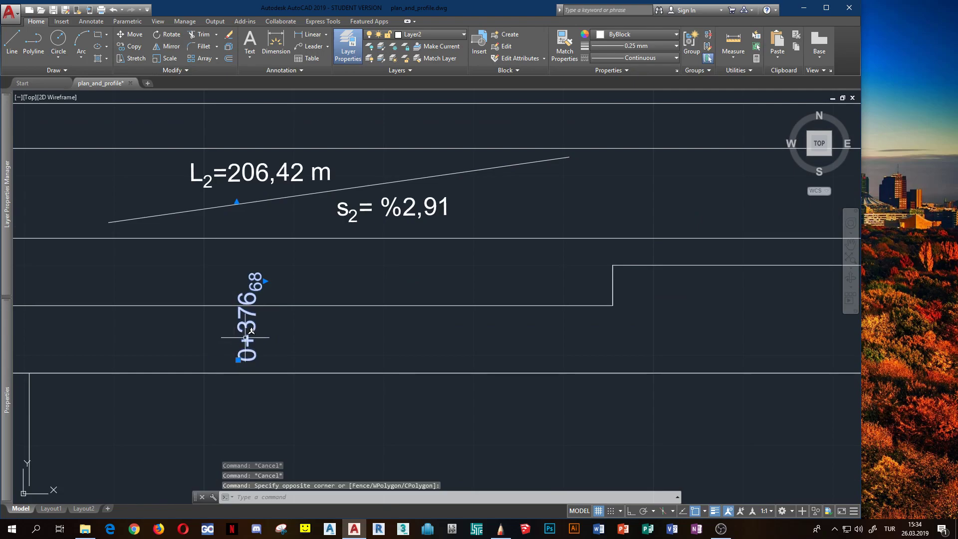
pyautogui.write('M')
pyautogui.press('Return')
pyautogui.click(245, 337)
pyautogui.press('F8')
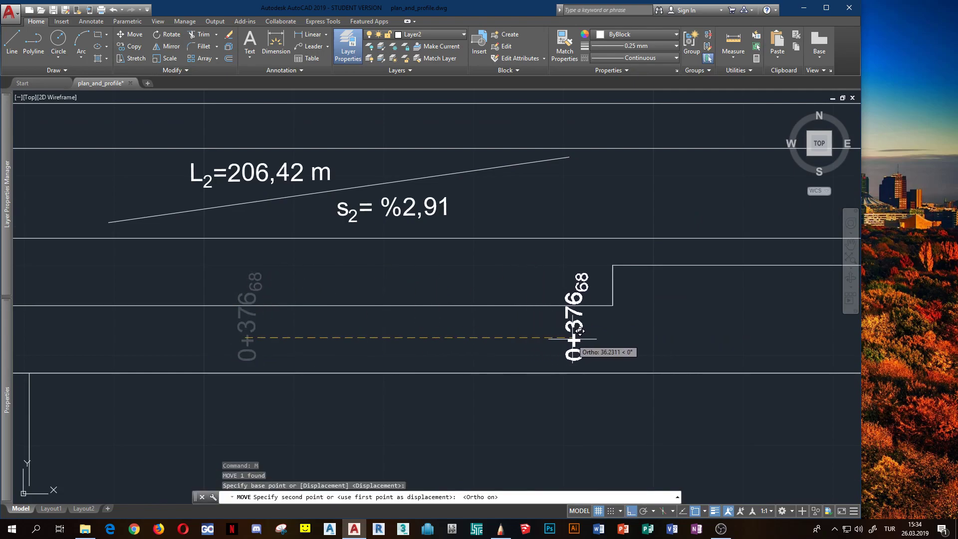
pyautogui.click(588, 339)
# Step: Erase the 6,43 m text from the second curve area
pyautogui.press('Escape')
pyautogui.scroll(-3, 560, 355)
pyautogui.moveTo(711, 363); pyautogui.dragTo(453, 372, button='middle')
pyautogui.scroll(3, 537, 355)
pyautogui.click(634, 298)
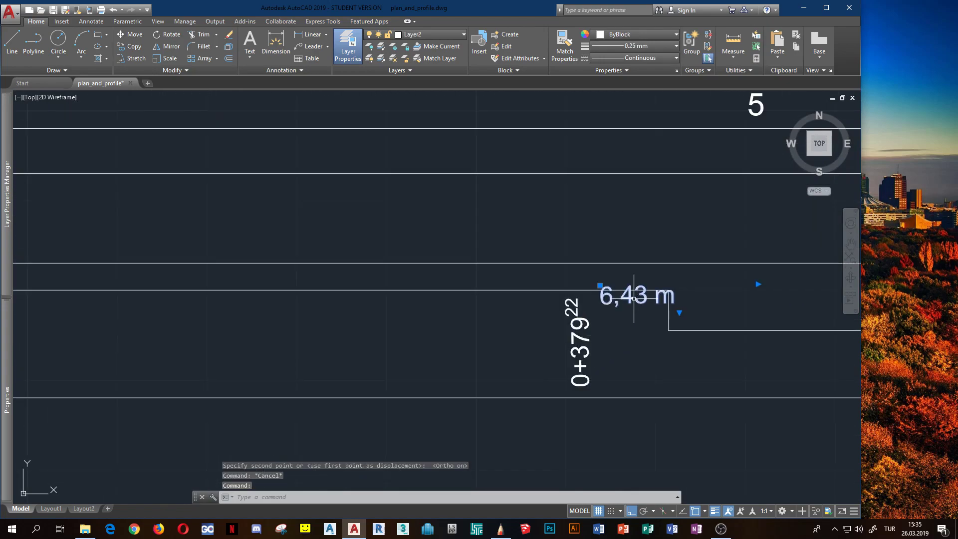
pyautogui.press('Delete')
# Step: Move the 0+379 station label onto the bracket's far step
pyautogui.scroll(-4, 626, 305)
pyautogui.moveTo(630, 308); pyautogui.dragTo(567, 318, button='middle')
pyautogui.scroll(4, 570, 318)
pyautogui.press('Escape')
pyautogui.press('Escape')
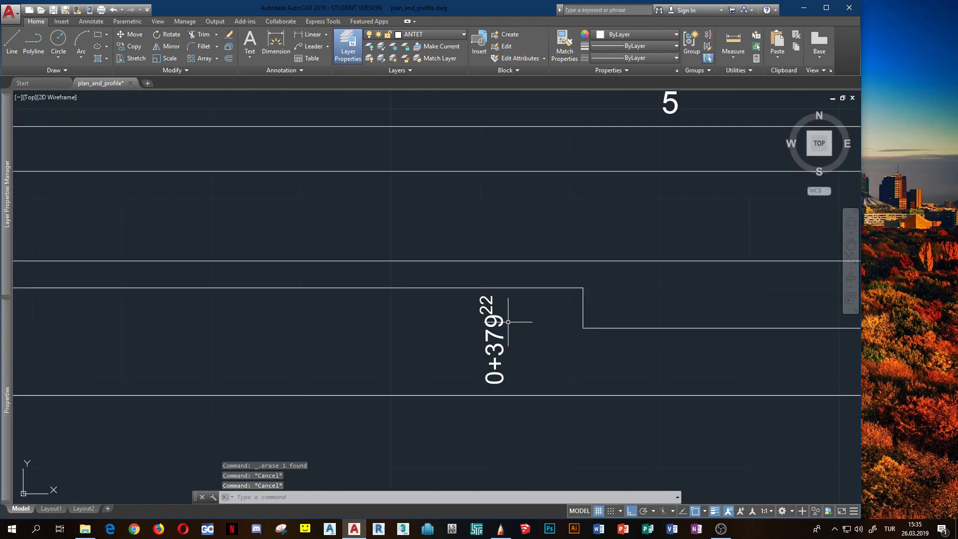
pyautogui.click(509, 325)
pyautogui.click(491, 342)
pyautogui.write('m')
pyautogui.press('Return')
pyautogui.click(492, 343)
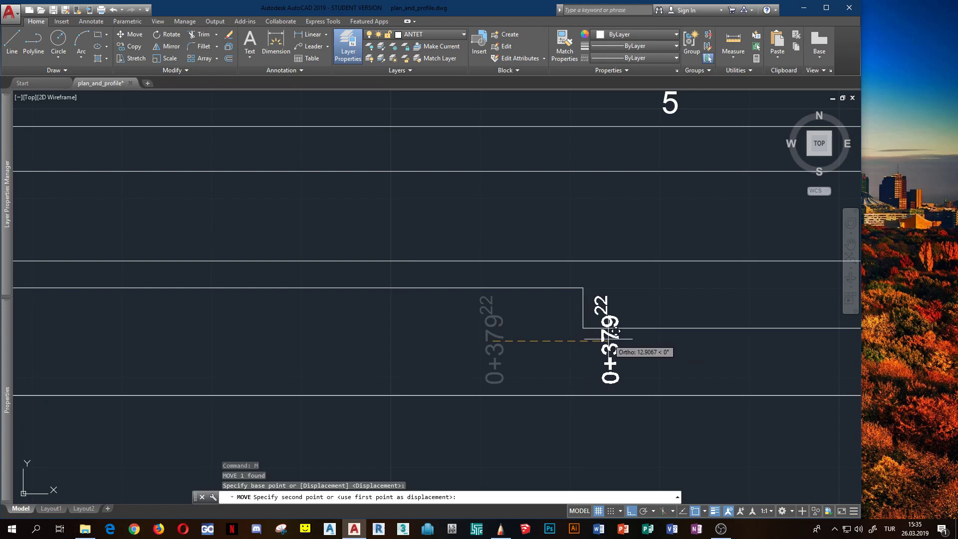
pyautogui.scroll(2, 595, 342)
pyautogui.click(600, 348)
pyautogui.scroll(-6, 593, 350)
pyautogui.moveTo(476, 386); pyautogui.dragTo(559, 376, button='middle')
pyautogui.scroll(2, 461, 352)
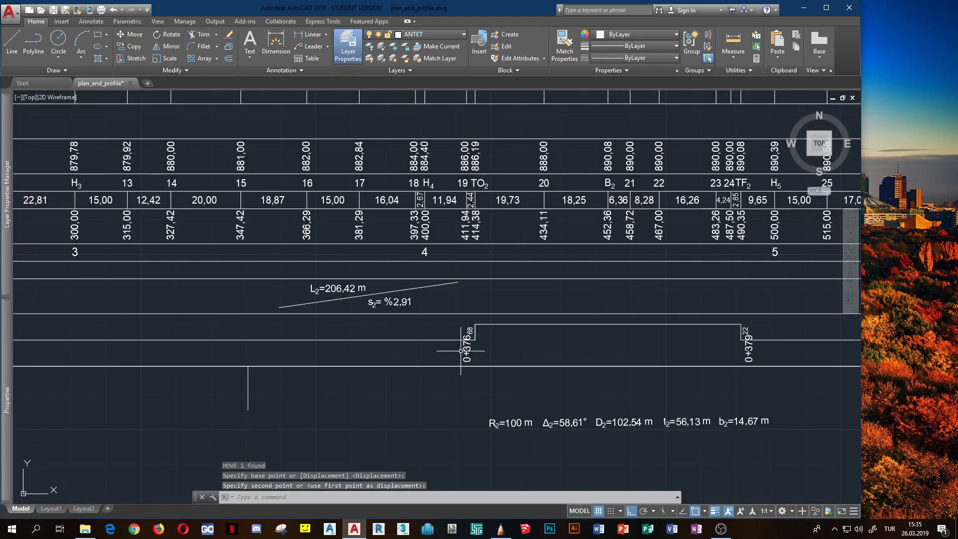
pyautogui.scroll(2, 455, 353)
pyautogui.moveTo(458, 388); pyautogui.dragTo(458, 324, button='middle')
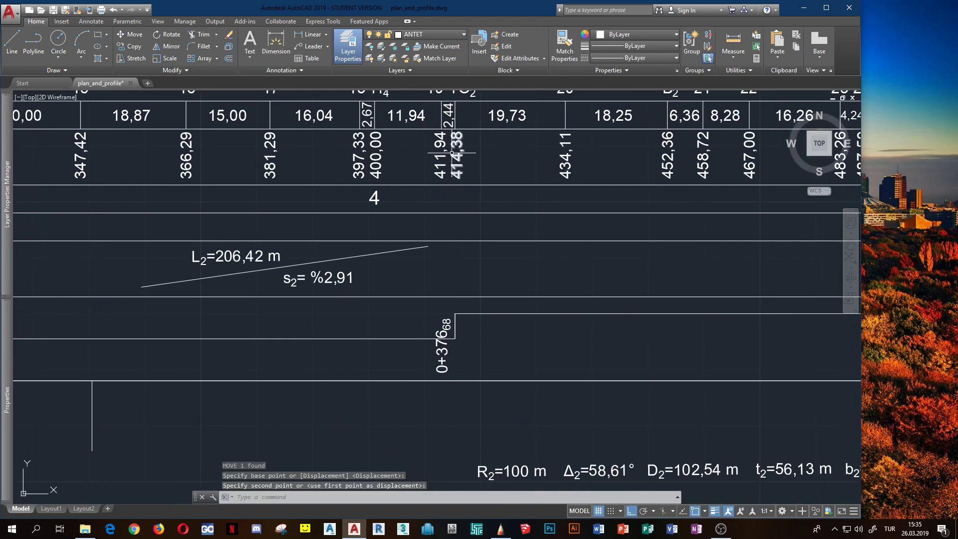
# Step: Edit the bracket's start label from 0+376⁶⁸ to 0+414³⁸
pyautogui.doubleClick(444, 350)
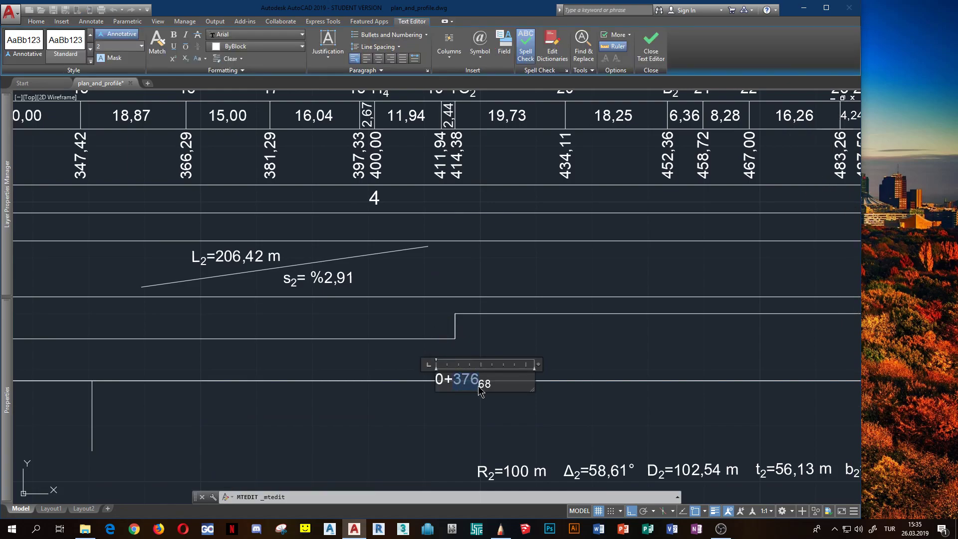
pyautogui.moveTo(455, 385); pyautogui.dragTo(497, 385)
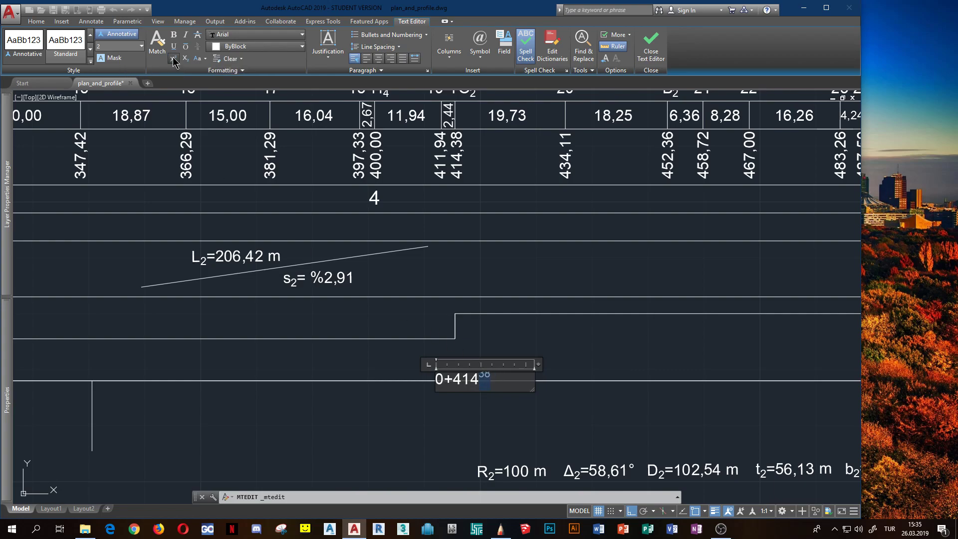
pyautogui.click(392, 415)
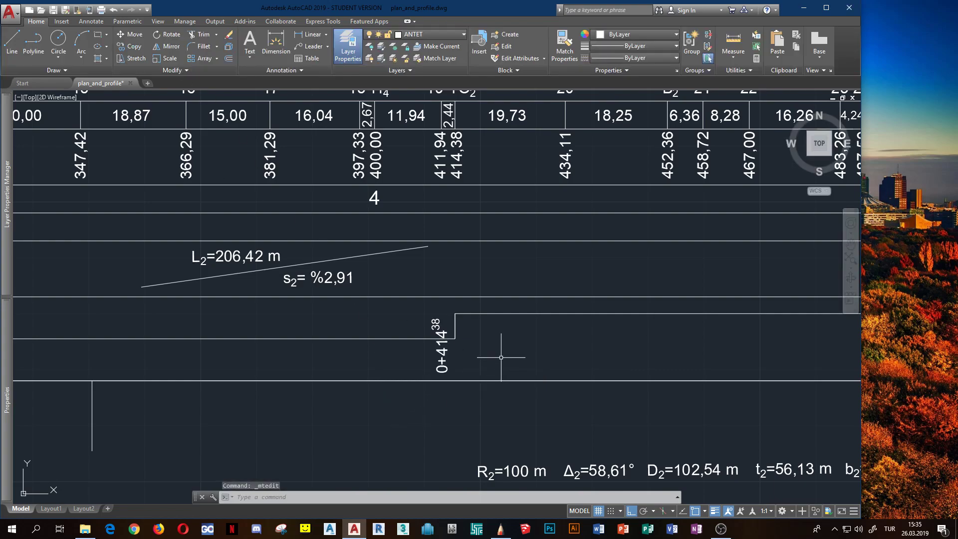
pyautogui.scroll(-2, 501, 357)
pyautogui.moveTo(684, 347); pyautogui.dragTo(547, 349, button='middle')
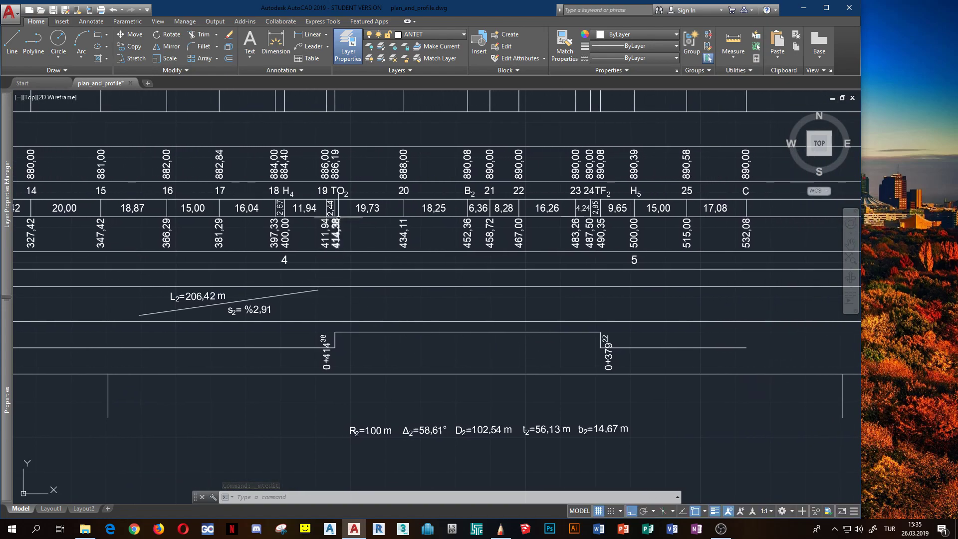
pyautogui.scroll(2, 531, 362)
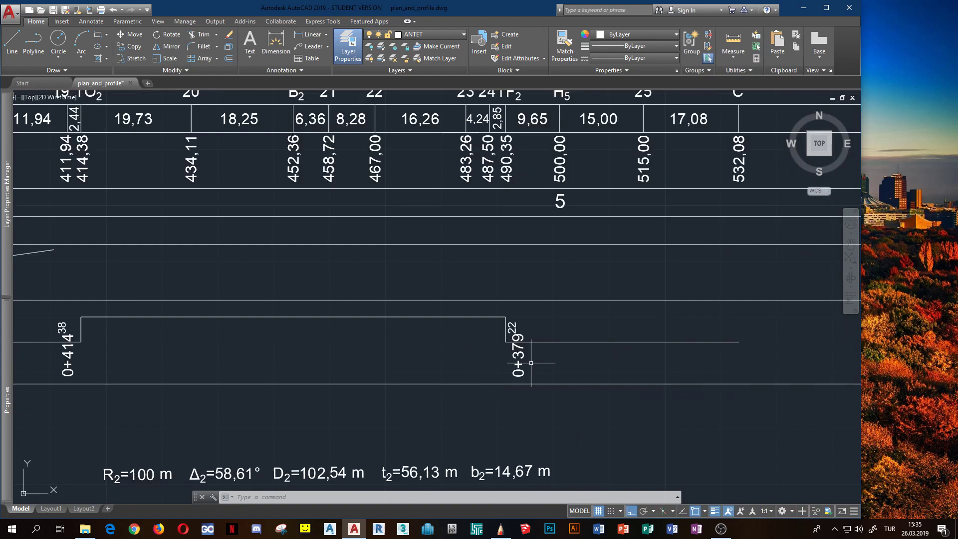
pyautogui.moveTo(524, 285); pyautogui.dragTo(515, 320, button='middle')
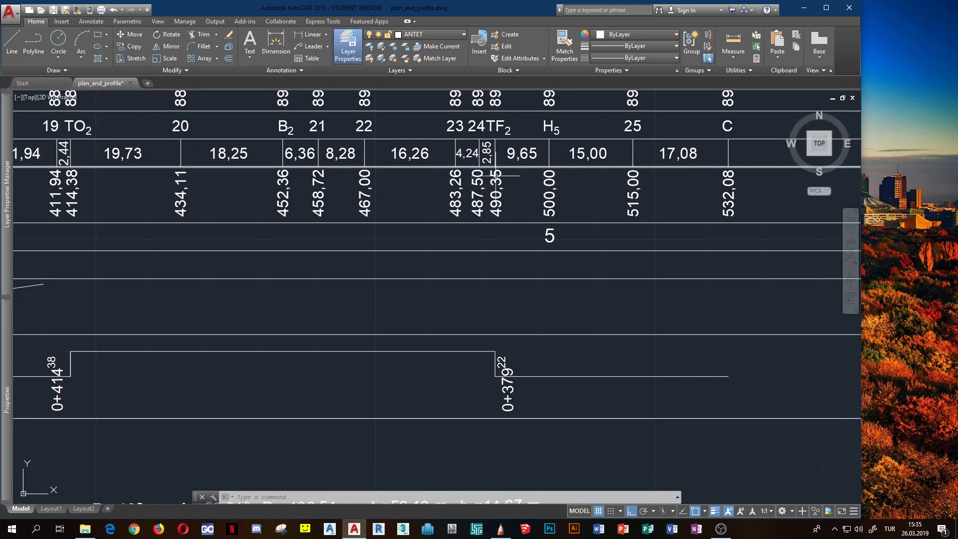
pyautogui.scroll(2, 515, 378)
# Step: Change the end label from 0+379²² to 0+490, with 35 in superscript
pyautogui.click(506, 390)
pyautogui.press('Escape')
pyautogui.press('Escape')
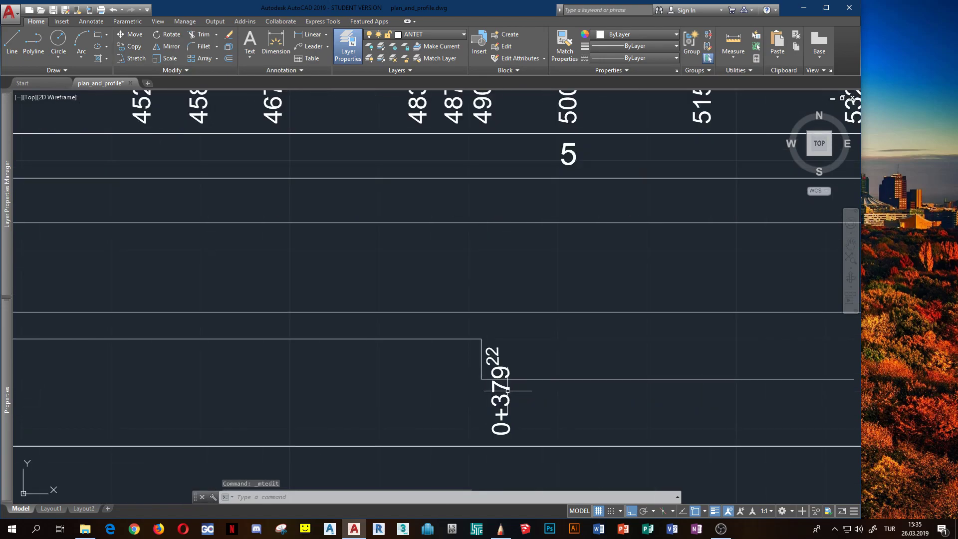
pyautogui.doubleClick(508, 396)
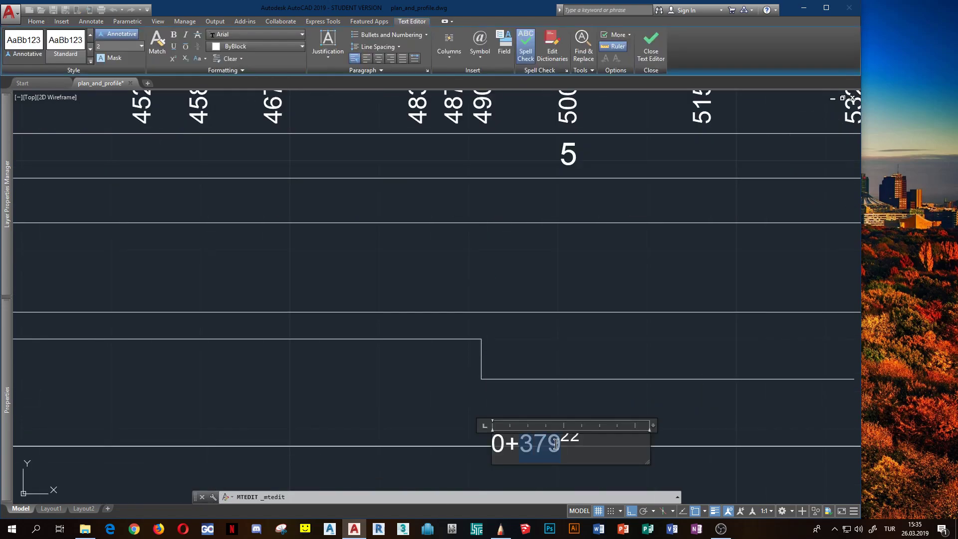
pyautogui.write('490')
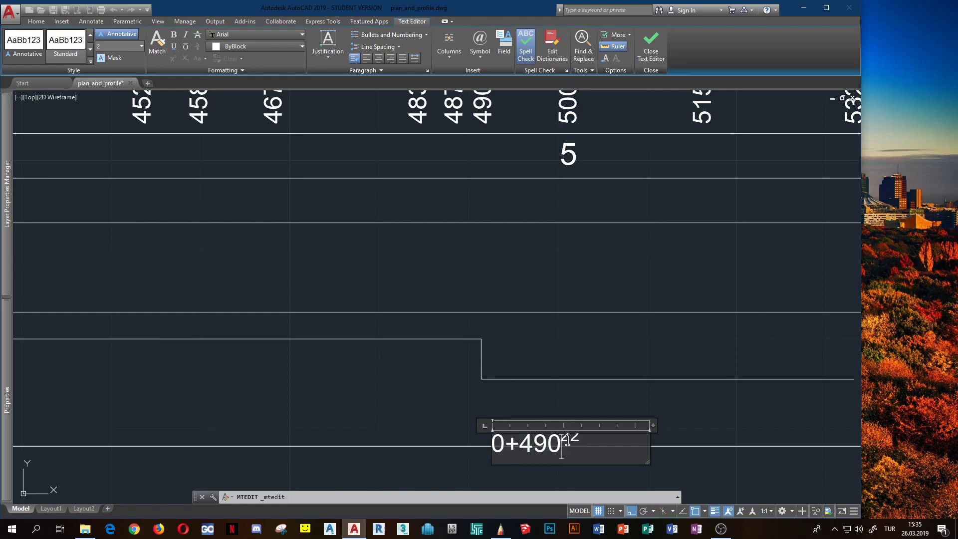
pyautogui.moveTo(563, 331)
pyautogui.mouseDown(button='middle')
pyautogui.moveTo(552, 402)
pyautogui.moveTo(549, 394)
pyautogui.mouseUp(button='middle')
pyautogui.scroll(-2, 549, 393)
pyautogui.scroll(3, 601, 487)
pyautogui.write('35')
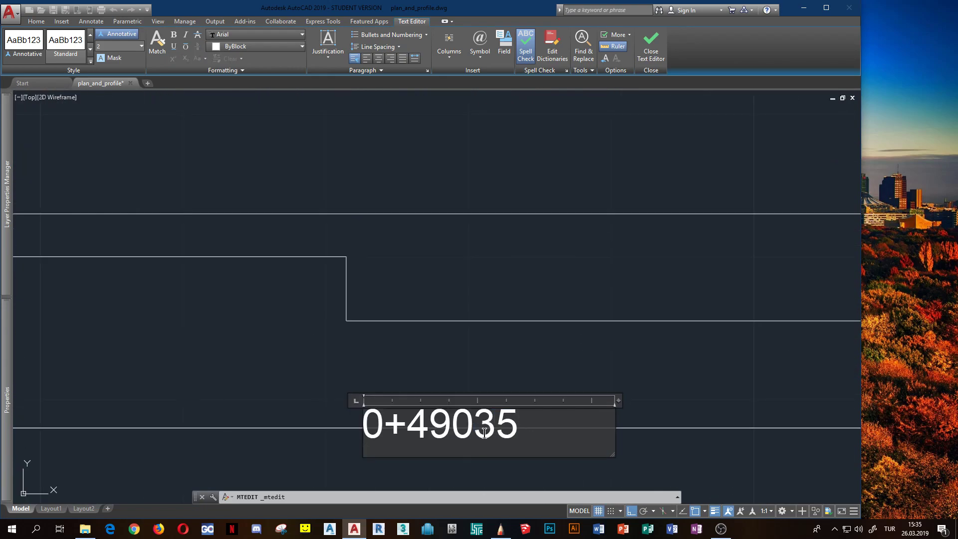
pyautogui.moveTo(485, 431); pyautogui.dragTo(519, 433)
pyautogui.click(173, 58)
pyautogui.click(238, 348)
pyautogui.scroll(-10, 238, 349)
pyautogui.scroll(5, 299, 369)
pyautogui.scroll(-5, 349, 379)
pyautogui.scroll(6, 229, 389)
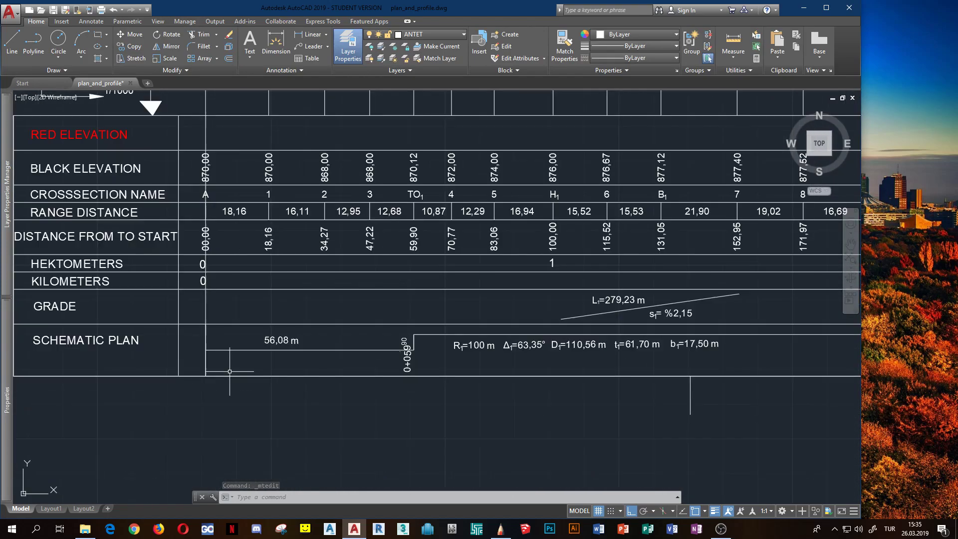
# Step: Find the 56,08 m length label at the table's left end and open it for editing
pyautogui.click(281, 351)
pyautogui.scroll(4, 287, 374)
pyautogui.moveTo(405, 363); pyautogui.dragTo(379, 401, button='middle')
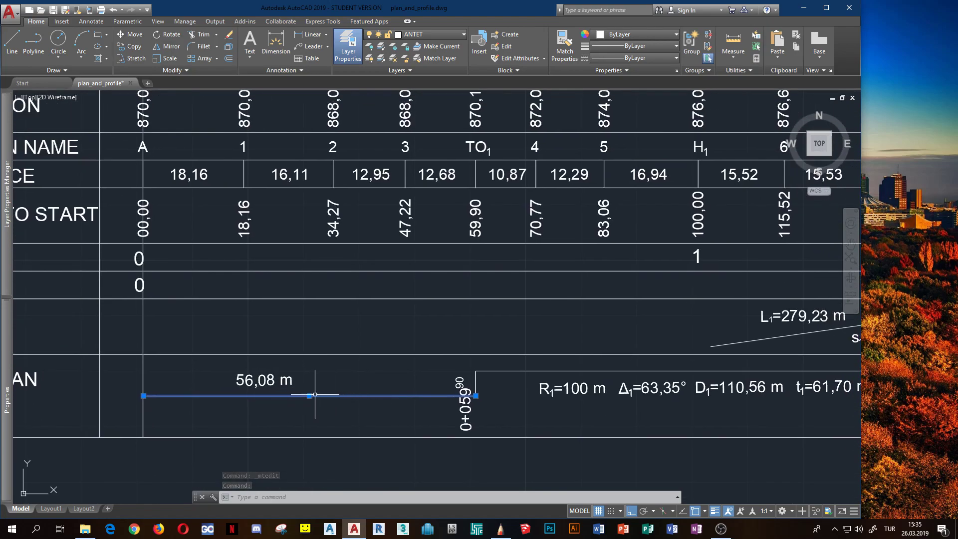
pyautogui.moveTo(321, 394); pyautogui.dragTo(365, 414, button='middle')
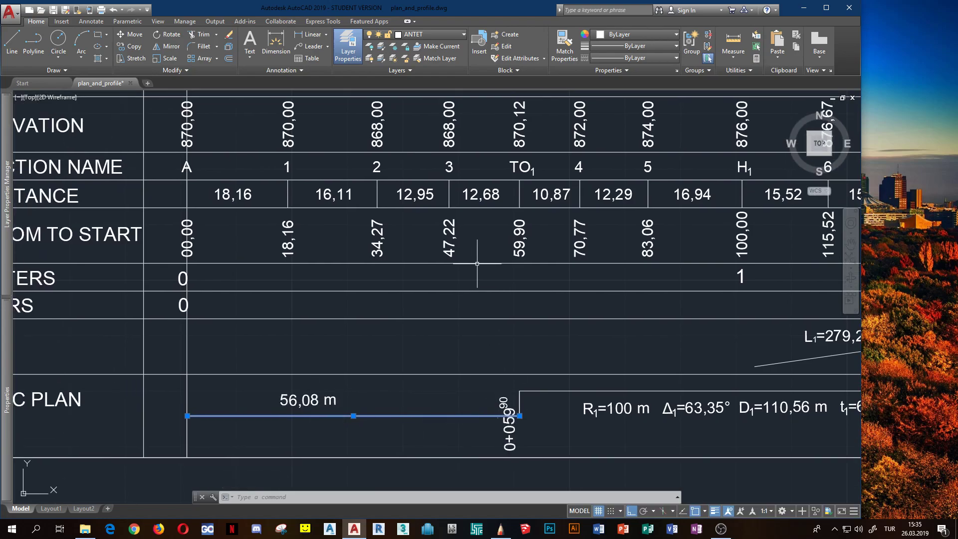
pyautogui.scroll(4, 327, 396)
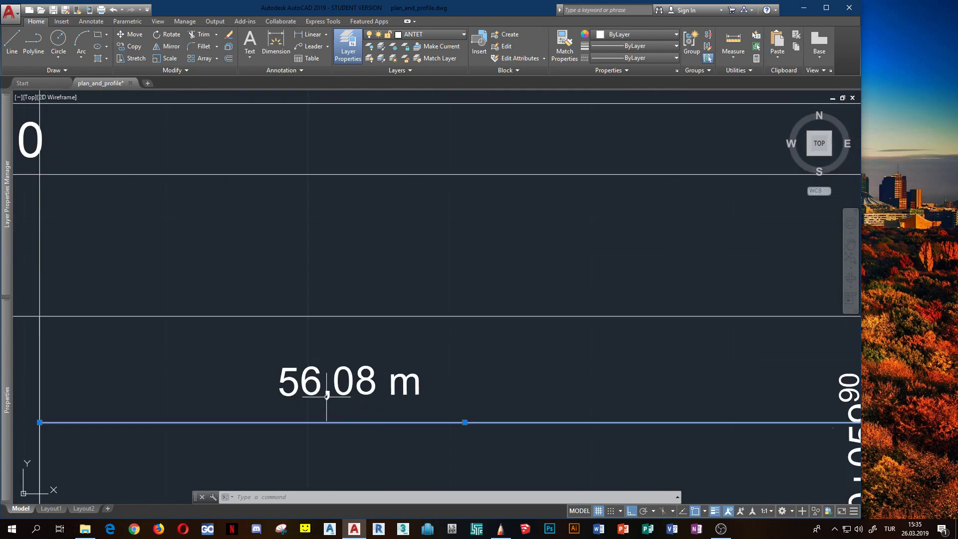
pyautogui.doubleClick(314, 383)
pyautogui.press('Escape')
pyautogui.press('Escape')
pyautogui.press('Escape')
pyautogui.click(314, 378)
pyautogui.doubleClick(314, 381)
# Step: Replace the value so the label reads 59,90 m
pyautogui.moveTo(301, 397); pyautogui.dragTo(320, 397)
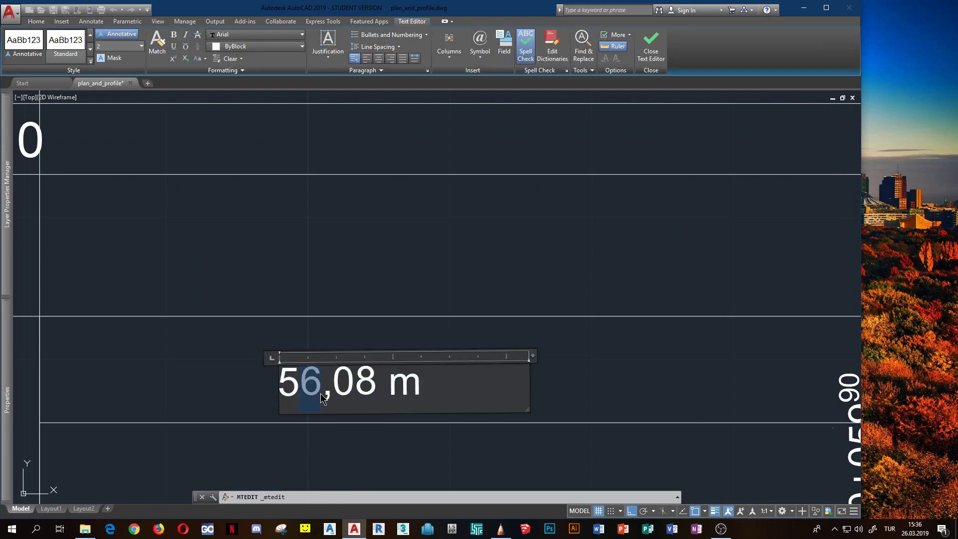
pyautogui.write('9')
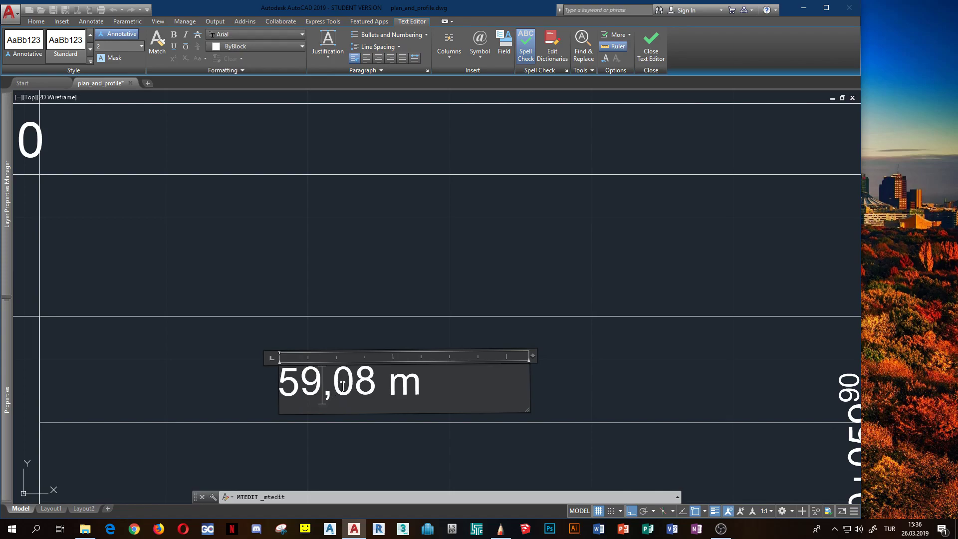
pyautogui.moveTo(359, 388); pyautogui.dragTo(375, 394)
pyautogui.press('BackSpace')
pyautogui.press('BackSpace')
pyautogui.press('BackSpace')
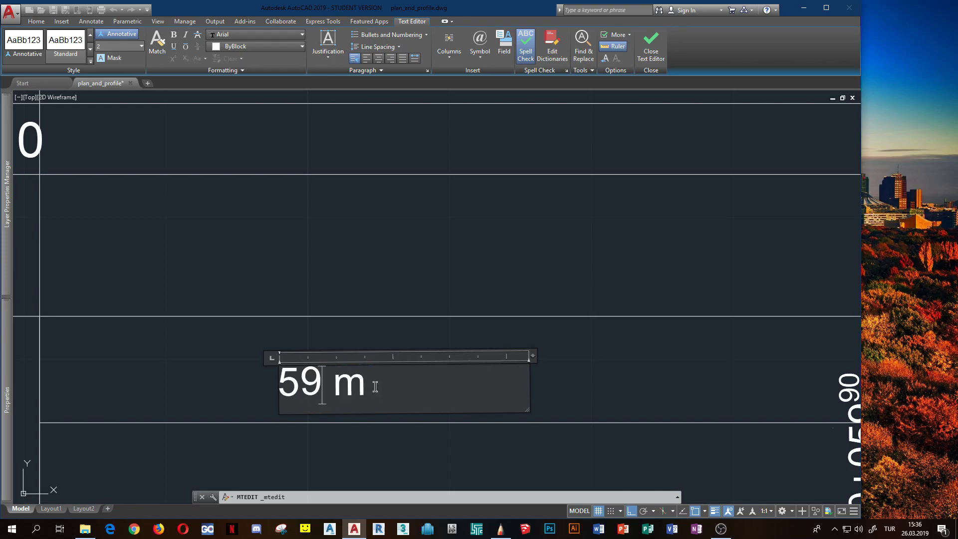
pyautogui.write('9')
pyautogui.press('BackSpace')
pyautogui.press('BackSpace')
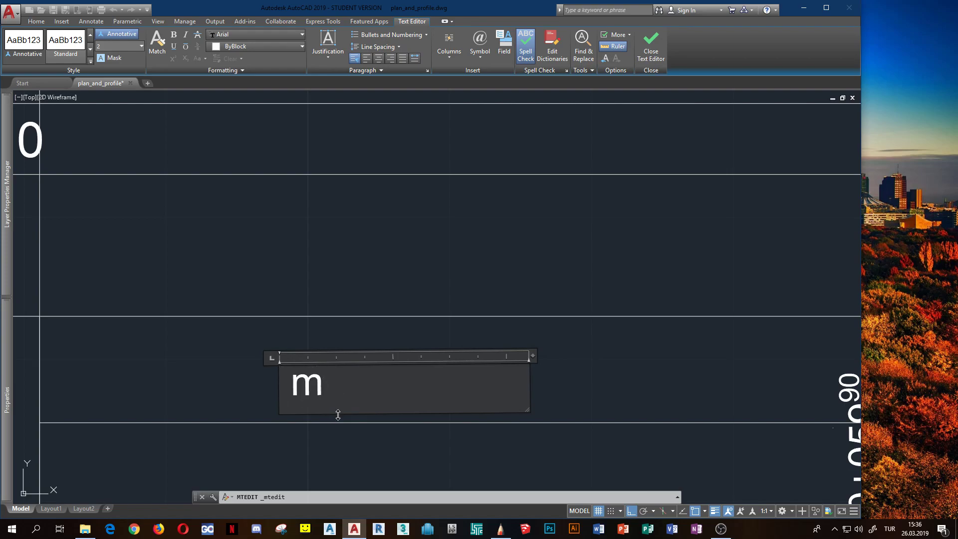
pyautogui.write('59 ')
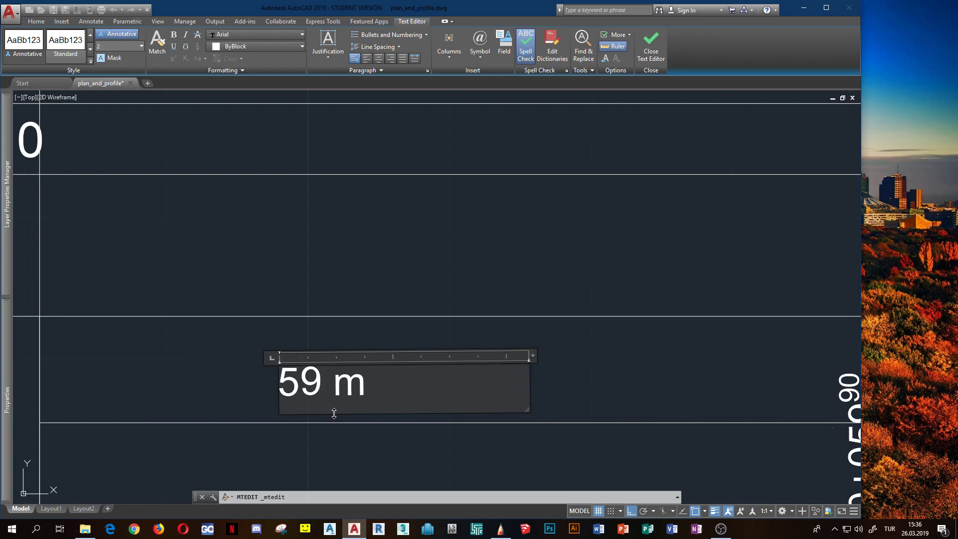
pyautogui.write(',90')
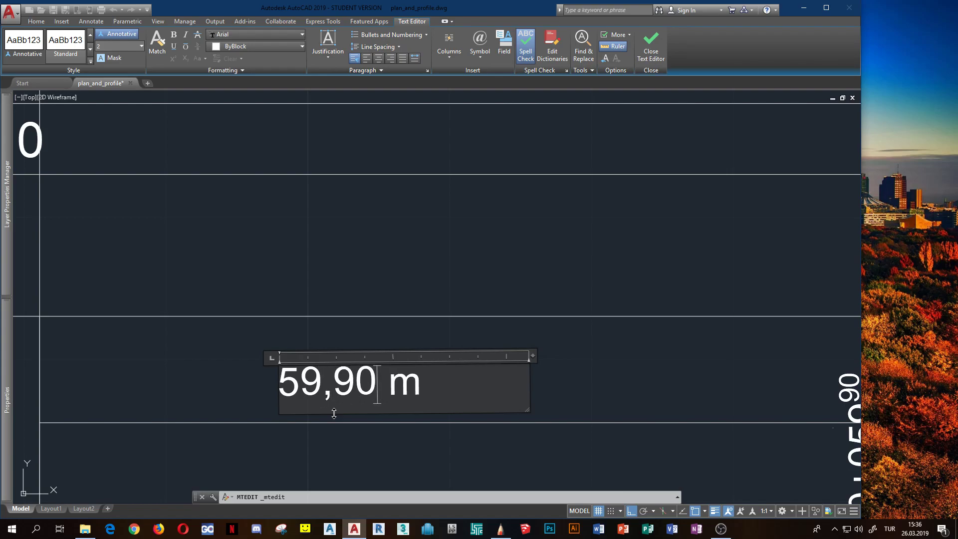
pyautogui.click(603, 389)
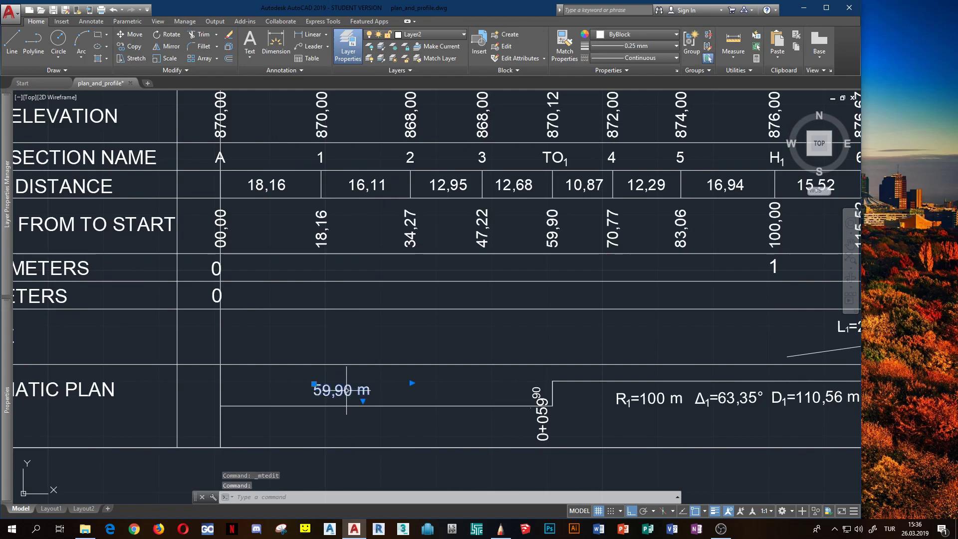
# Step: Move the 59,90 m label so it sits centred above the first tangent line
pyautogui.write('m')
pyautogui.press('Return')
pyautogui.click(344, 385)
pyautogui.scroll(2, 391, 388)
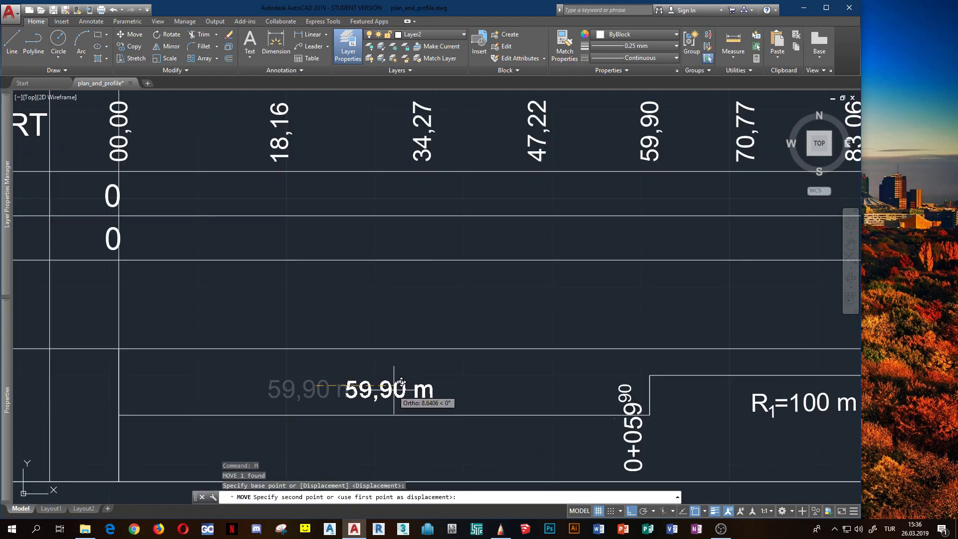
pyautogui.click(396, 391)
pyautogui.scroll(-5, 404, 396)
pyautogui.scroll(5, 405, 398)
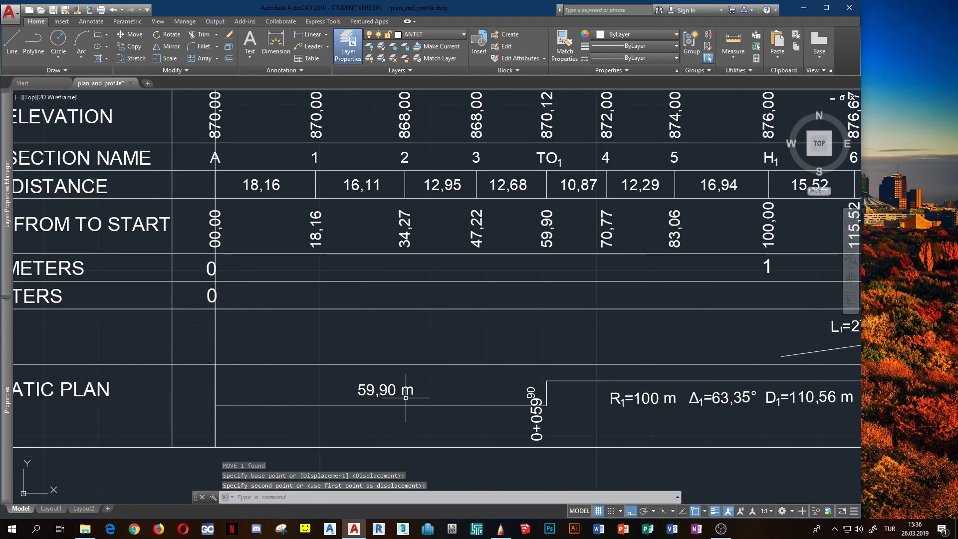
pyautogui.scroll(-3, 405, 397)
pyautogui.scroll(5, 281, 397)
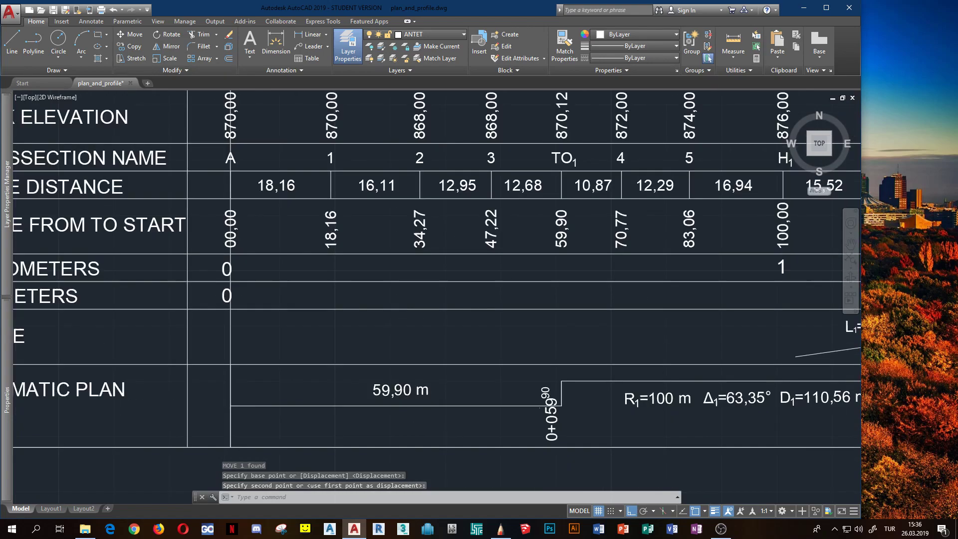
# Step: Pan across to the second straight section near station 0+202
pyautogui.scroll(-2, 282, 398)
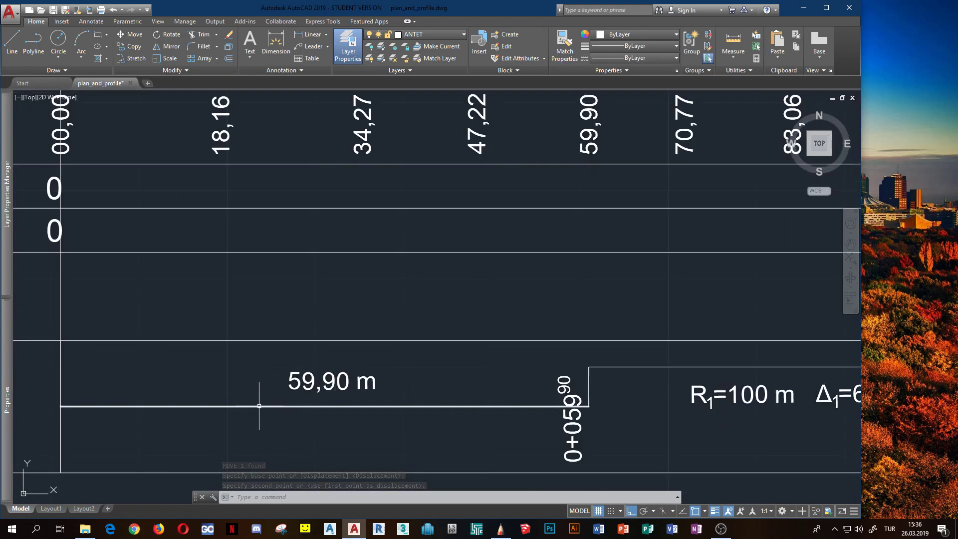
pyautogui.scroll(-3, 273, 406)
pyautogui.scroll(3, 315, 424)
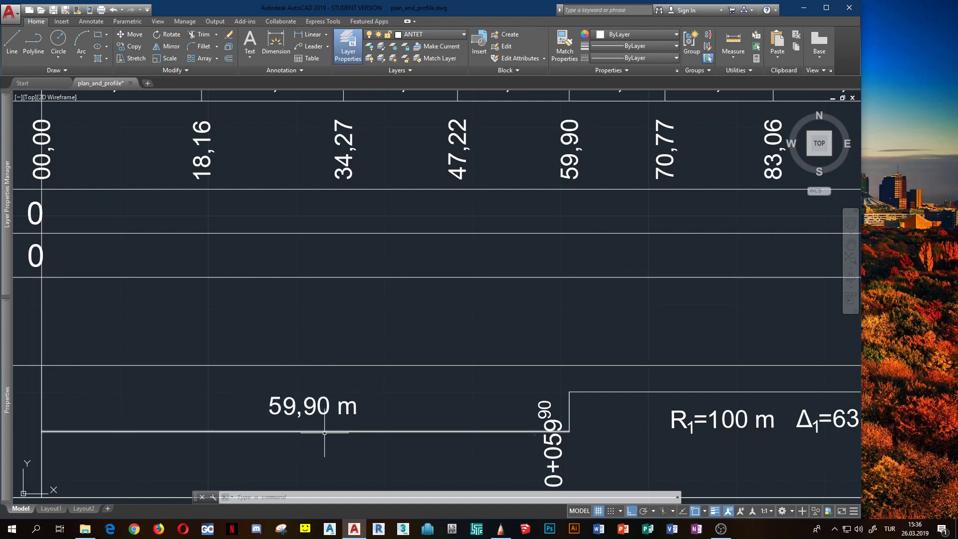
pyautogui.scroll(-2, 331, 430)
pyautogui.moveTo(423, 433); pyautogui.dragTo(75, 391, button='middle')
pyautogui.scroll(-3, 222, 407)
pyautogui.moveTo(449, 405); pyautogui.dragTo(344, 399, button='middle')
pyautogui.scroll(3, 439, 395)
pyautogui.scroll(-5, 482, 393)
pyautogui.scroll(1, 472, 403)
# Step: Select the 210,04 m label, cancelling a move that also caught the plan line
pyautogui.click(369, 380)
pyautogui.click(362, 388)
pyautogui.scroll(4, 359, 389)
pyautogui.scroll(-2, 335, 402)
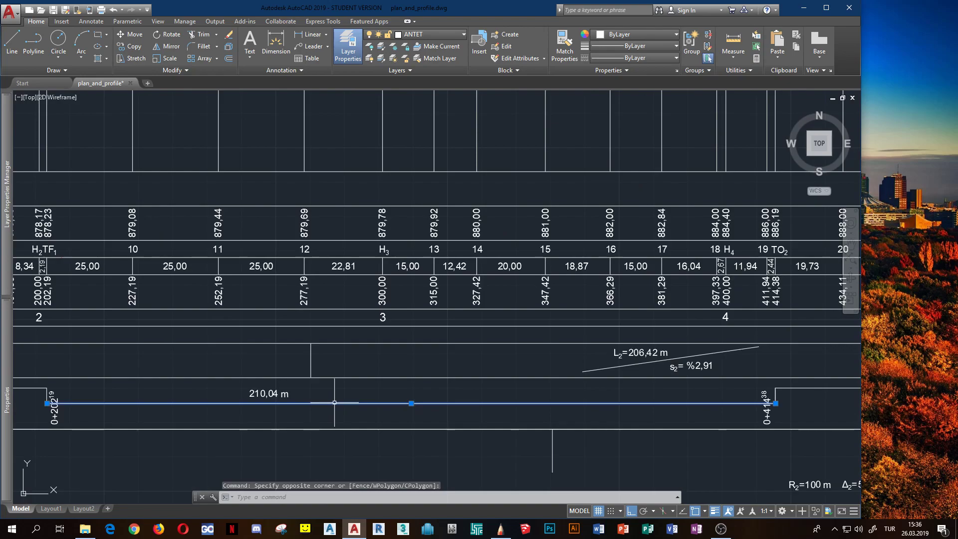
pyautogui.click(335, 415)
pyautogui.click(244, 387)
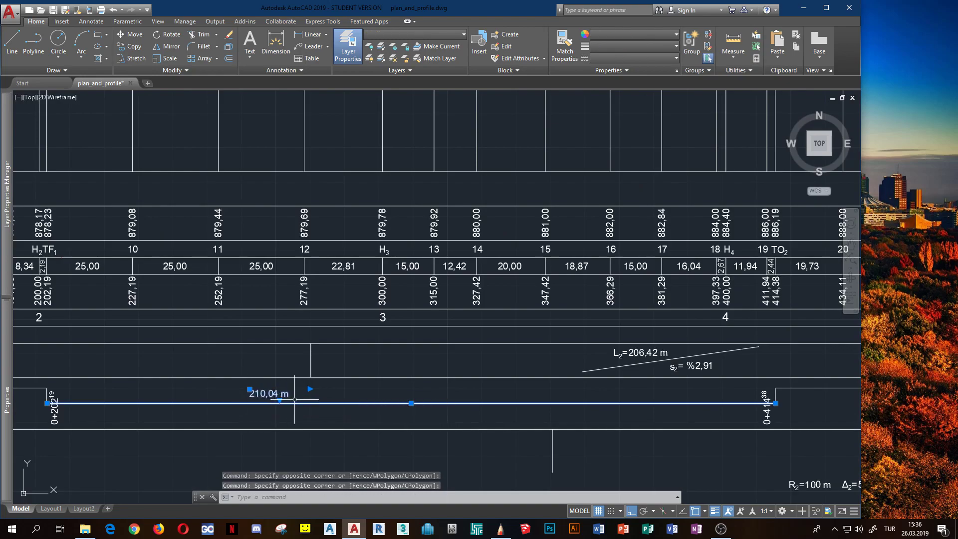
pyautogui.press('Return')
pyautogui.click(250, 389)
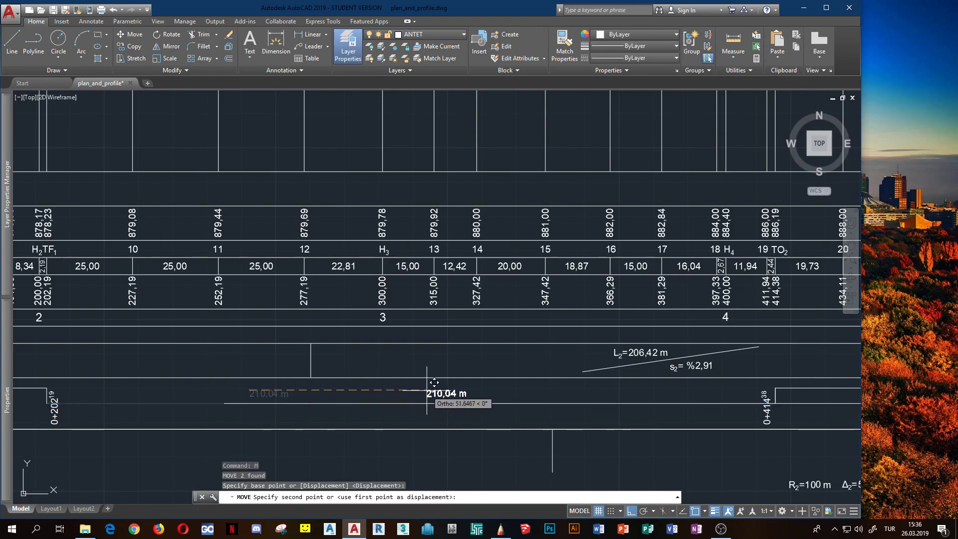
pyautogui.press('Escape')
pyautogui.press('Escape')
# Step: Move the 210,04 m label rightward toward the middle of the second tangent
pyautogui.click(314, 391)
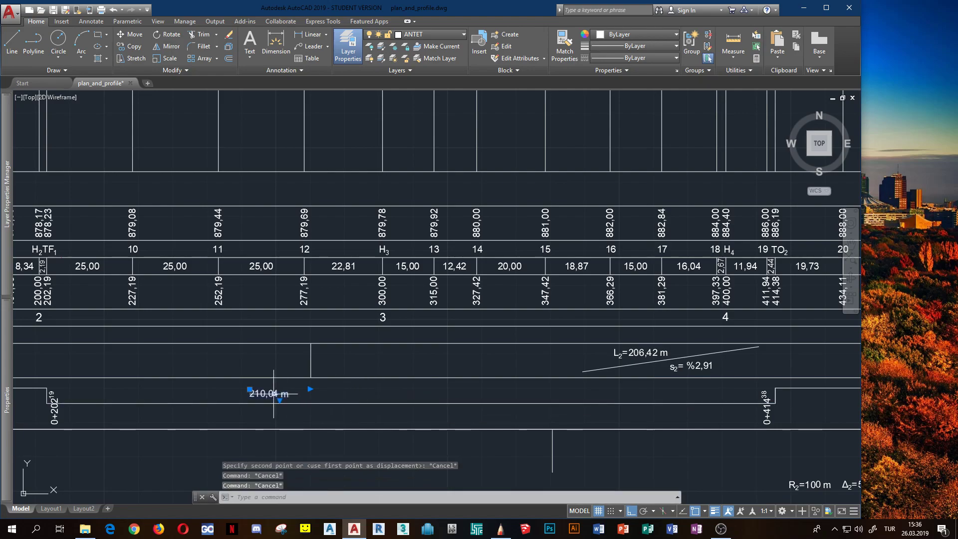
pyautogui.write('m')
pyautogui.press('Return')
pyautogui.click(249, 398)
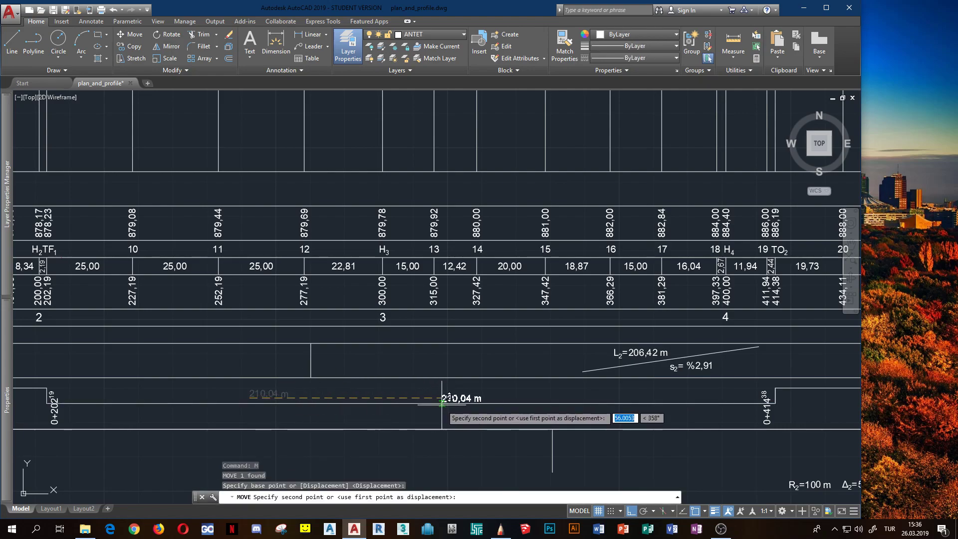
pyautogui.click(412, 402)
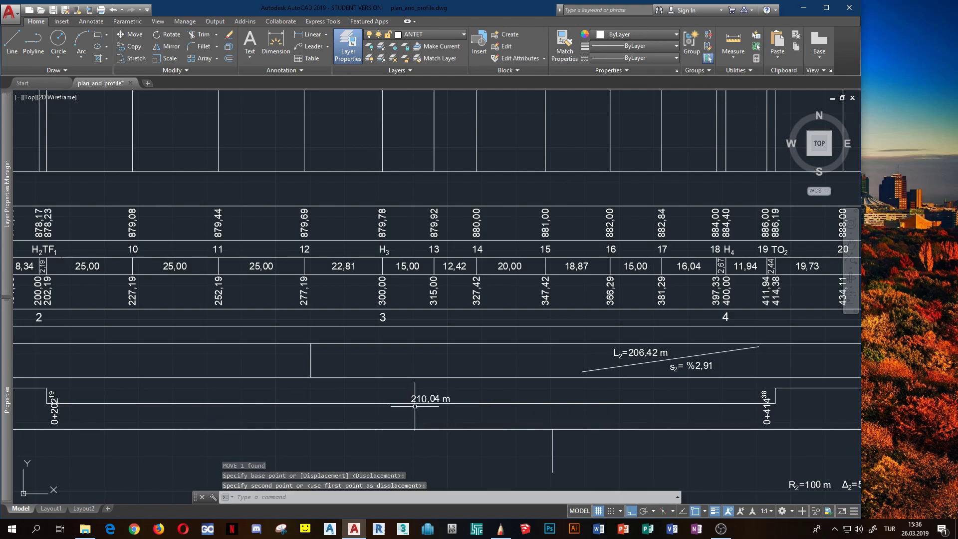
pyautogui.scroll(2, 414, 406)
# Step: Nudge the 210,04 m label slightly left so it centres above the line
pyautogui.click(416, 402)
pyautogui.scroll(6, 424, 399)
pyautogui.write('m')
pyautogui.press('Return')
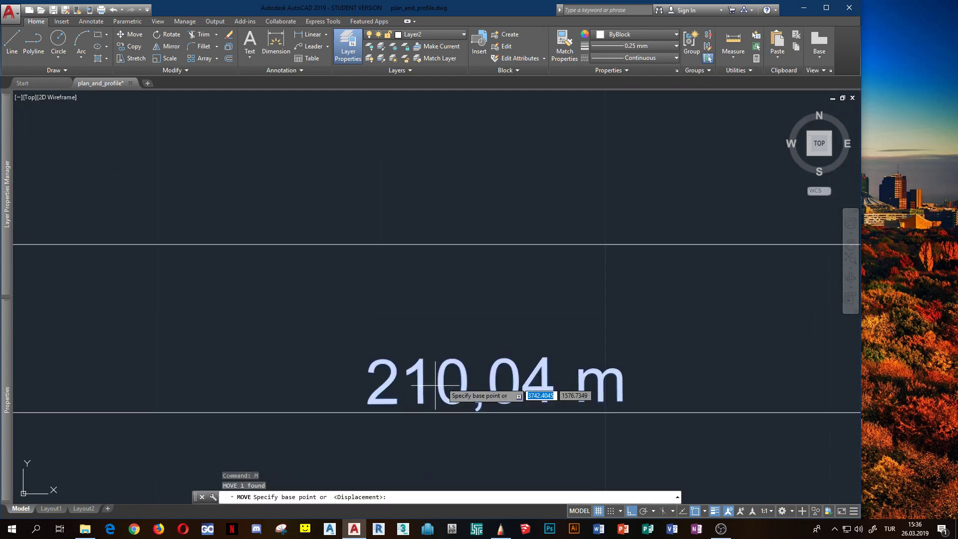
pyautogui.click(435, 385)
pyautogui.scroll(-4, 349, 369)
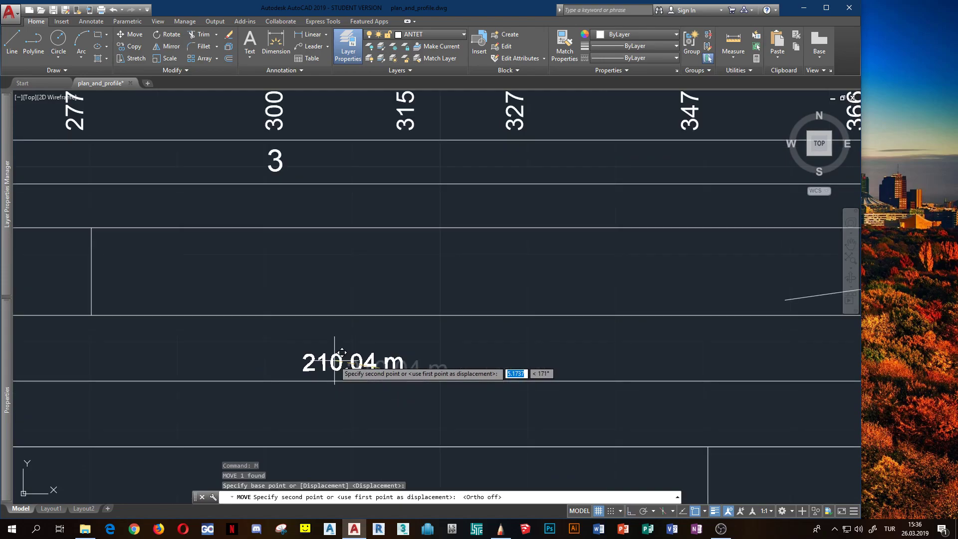
pyautogui.click(327, 357)
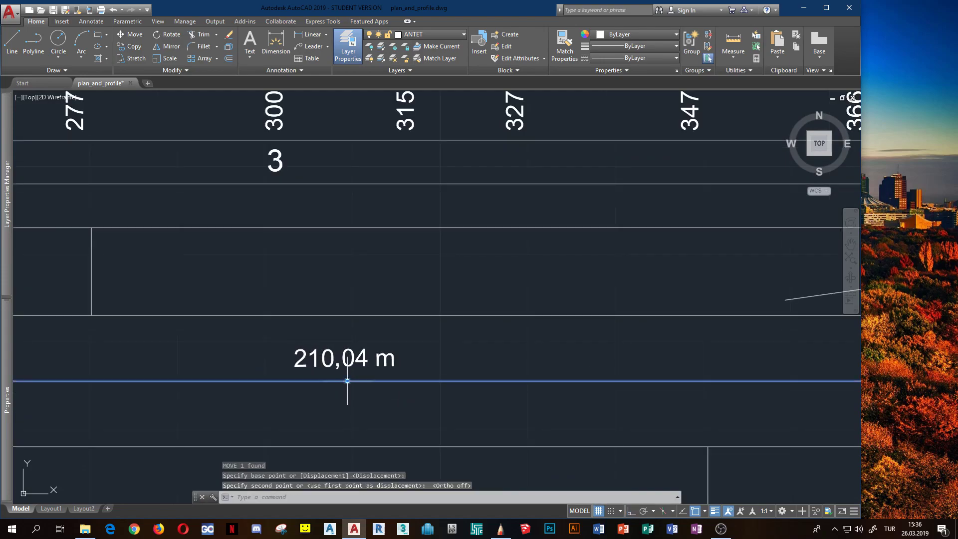
pyautogui.click(347, 381)
pyautogui.scroll(-5, 361, 399)
pyautogui.press('Escape')
pyautogui.press('Escape')
pyautogui.scroll(-2, 349, 414)
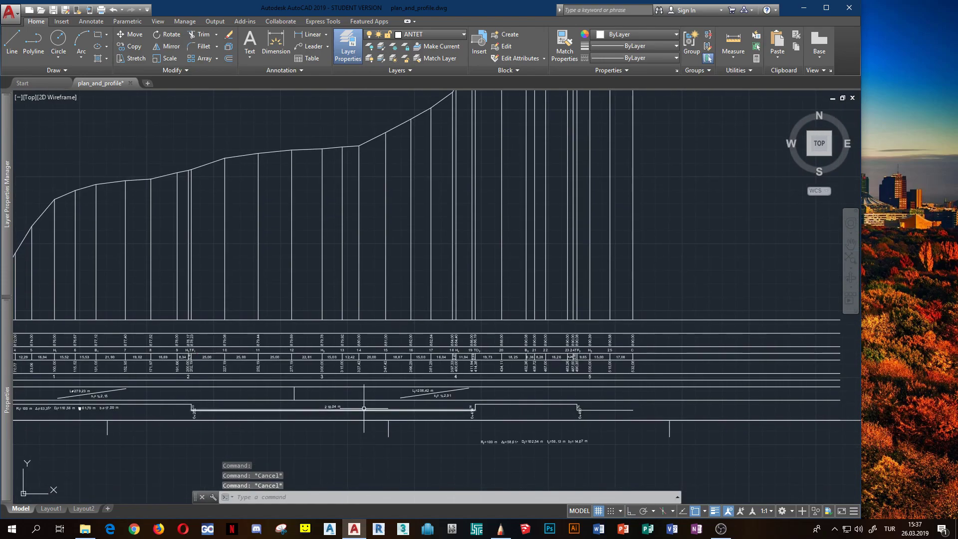
# Step: Change the second tangent's length label from 210,04 m to 212,19 m
pyautogui.click(359, 411)
pyautogui.moveTo(191, 411)
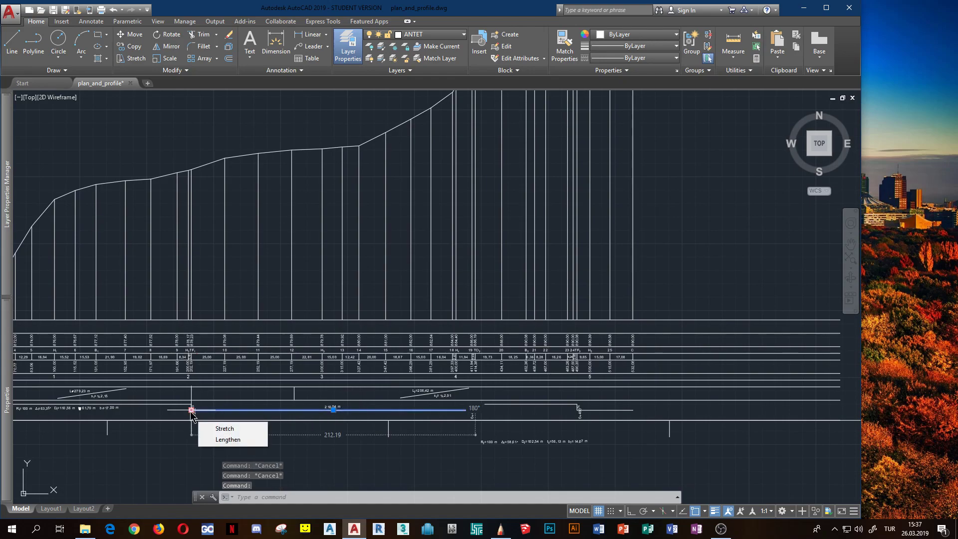
pyautogui.scroll(4, 313, 404)
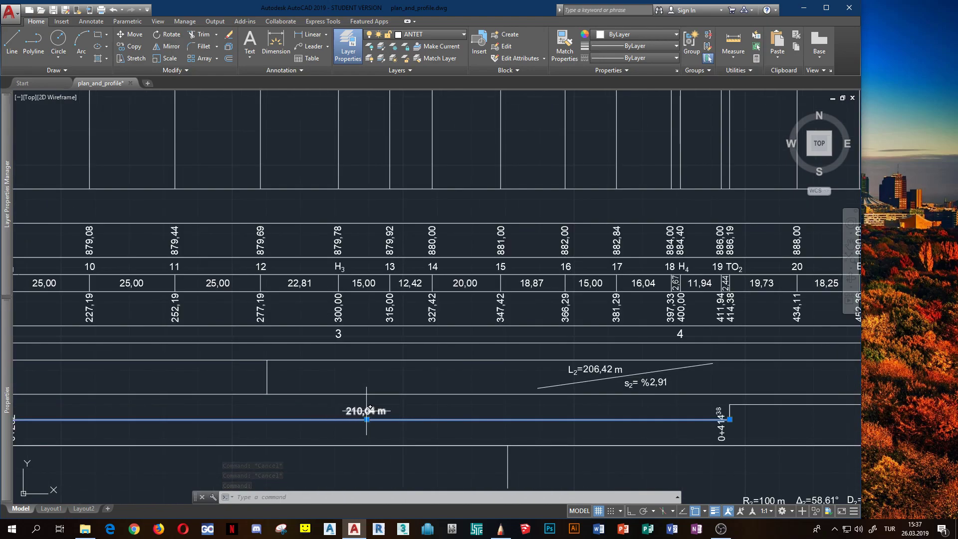
pyautogui.click(334, 407)
pyautogui.doubleClick(357, 410)
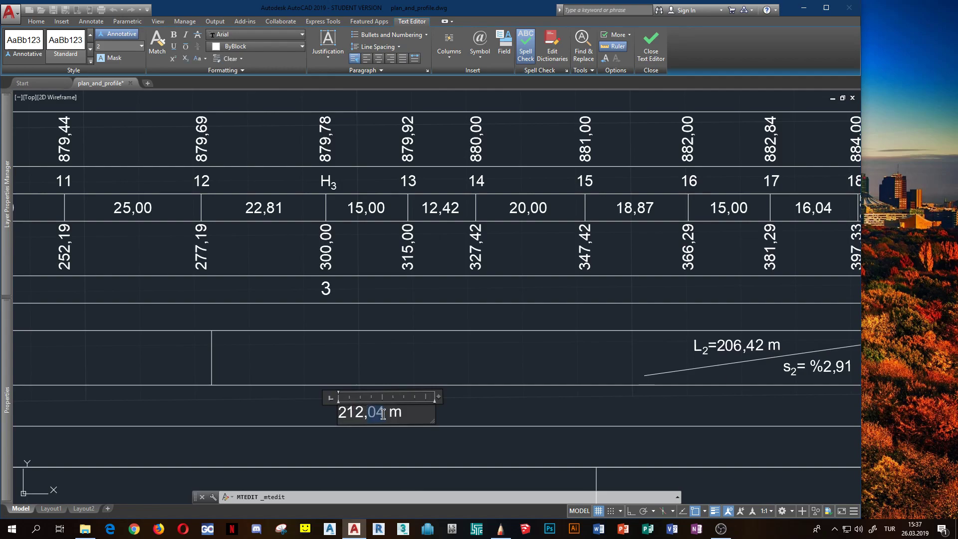
pyautogui.click(425, 466)
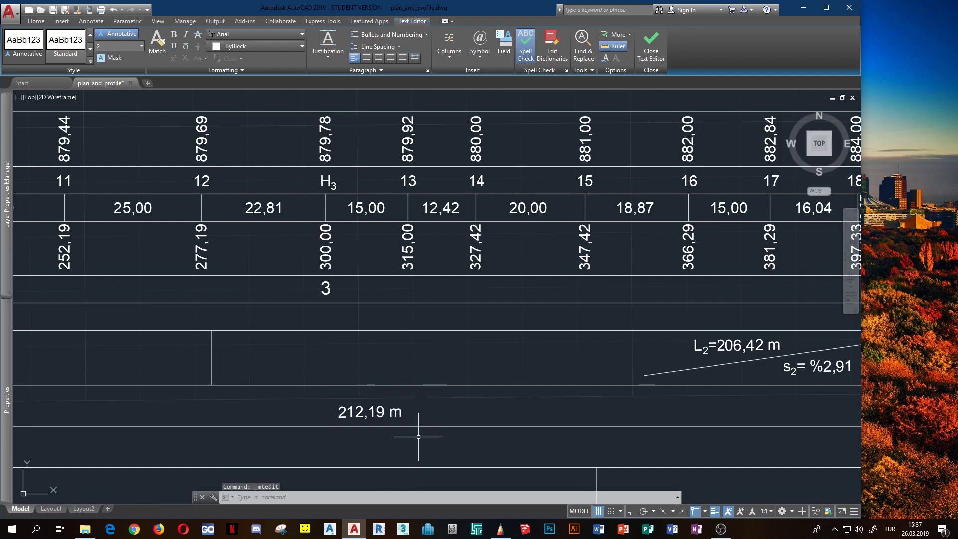
pyautogui.scroll(-4, 408, 418)
pyautogui.moveTo(398, 419); pyautogui.dragTo(402, 397, button='middle')
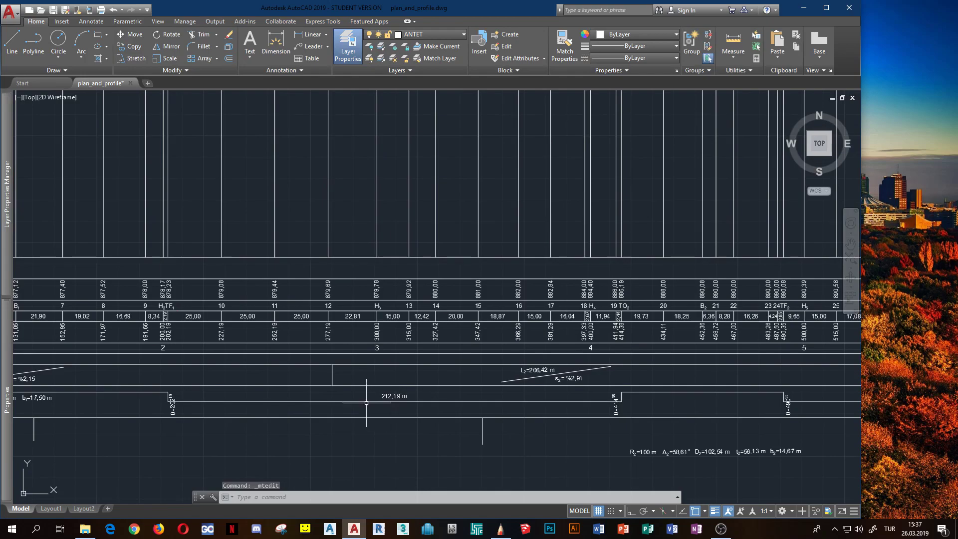
pyautogui.click(368, 401)
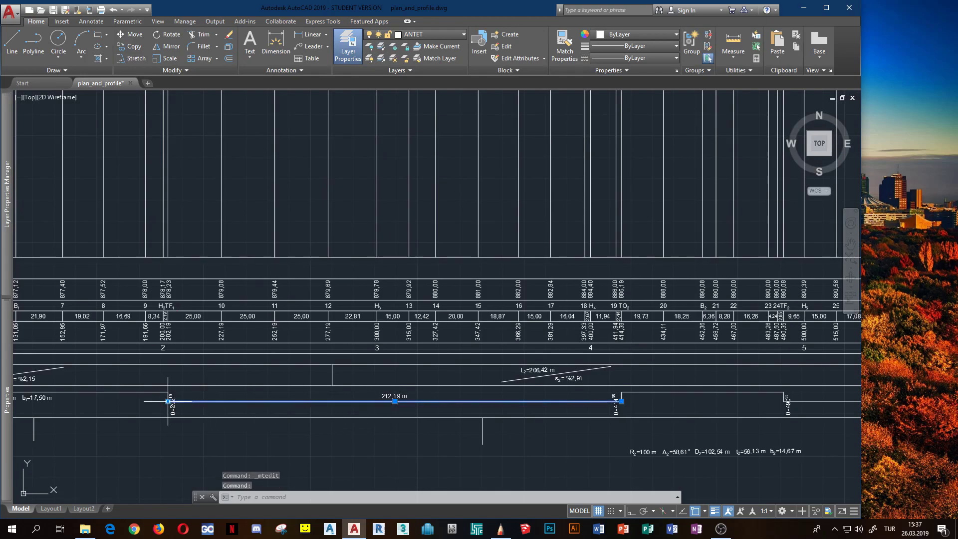
# Step: Copy the 212,19 m length label horizontally to the final tangent past station 0+490
pyautogui.moveTo(168, 401)
pyautogui.scroll(-3, 399, 429)
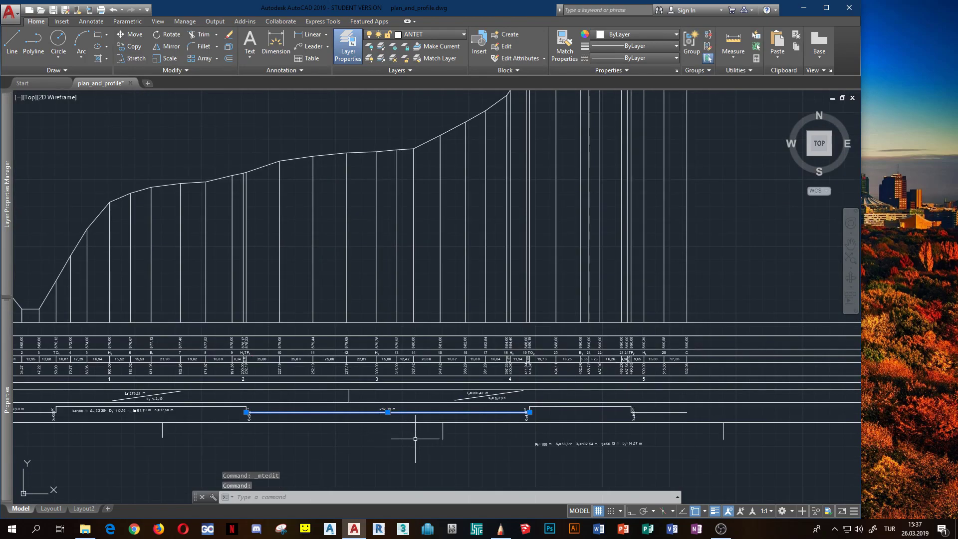
pyautogui.press('Escape')
pyautogui.scroll(2, 499, 425)
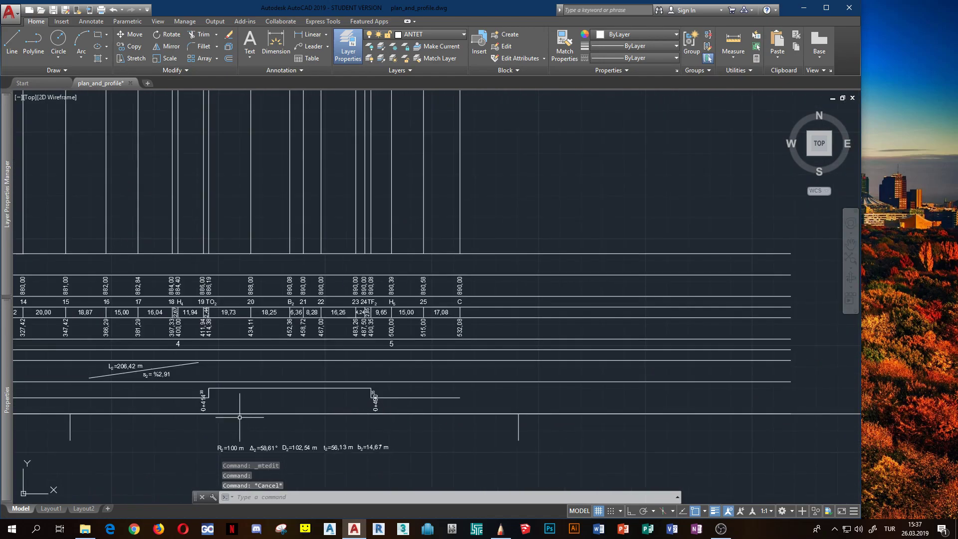
pyautogui.scroll(-3, 241, 416)
pyautogui.scroll(4, 233, 369)
pyautogui.click(232, 369)
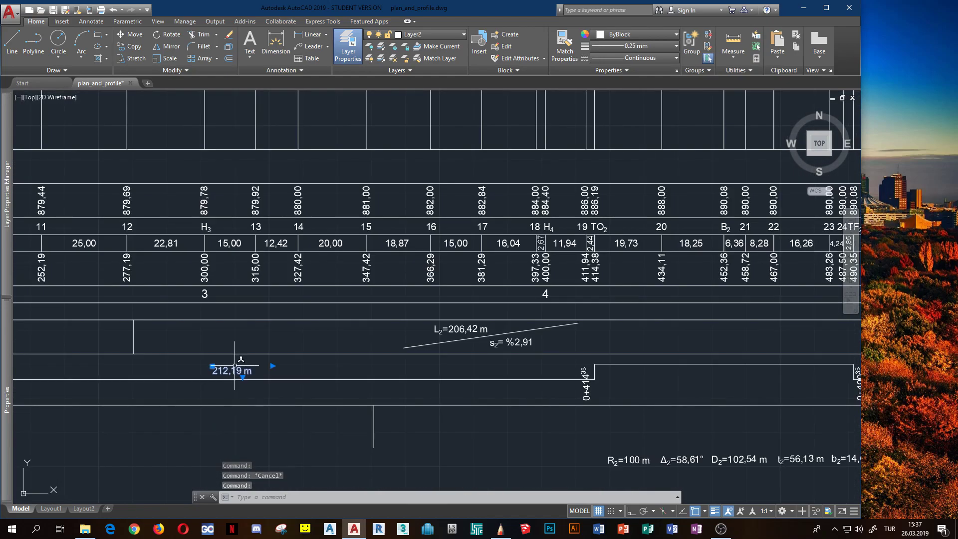
pyautogui.write('cp')
pyautogui.press('Return')
pyautogui.click(213, 367)
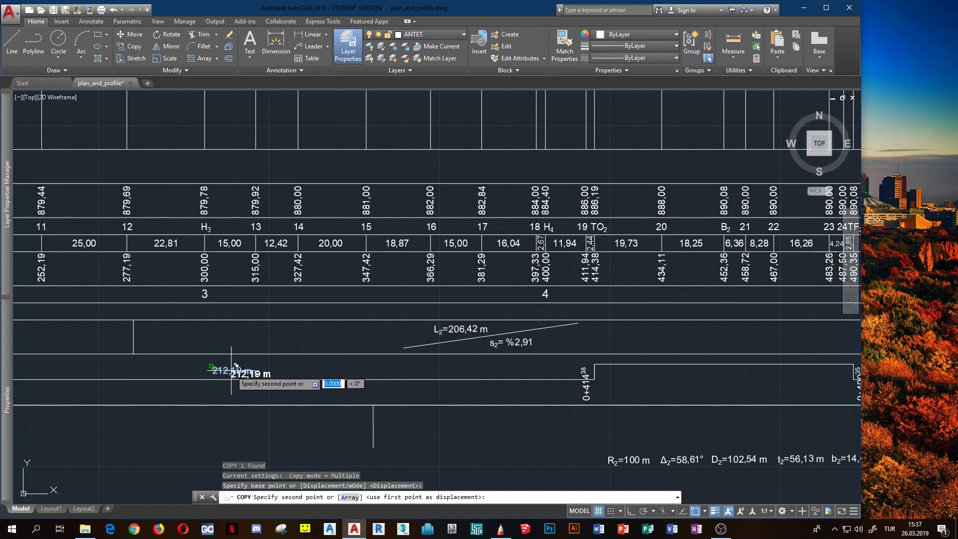
pyautogui.scroll(-3, 235, 368)
pyautogui.scroll(3, 573, 381)
pyautogui.press('F8')
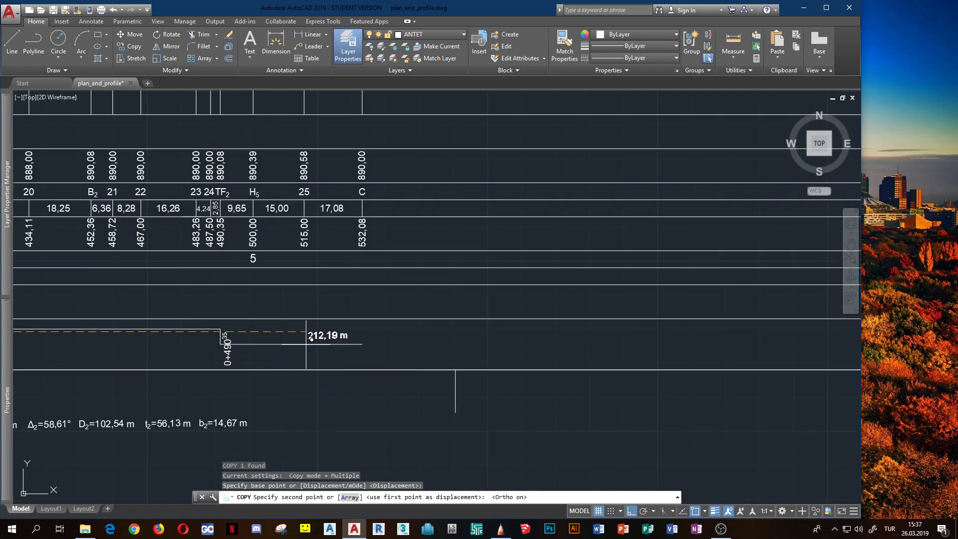
pyautogui.scroll(4, 309, 344)
pyautogui.press('Escape')
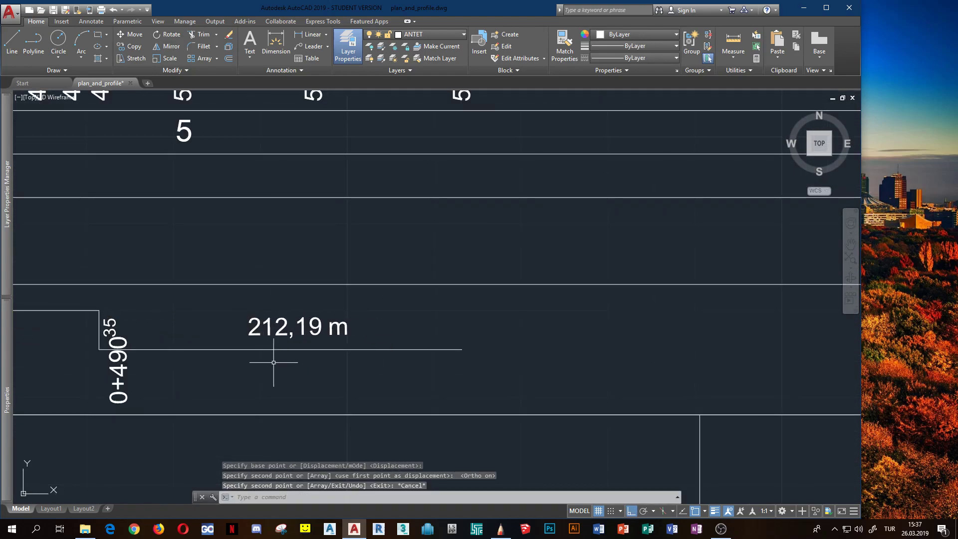
# Step: Edit the copied label's value from 212,19 to 41,73 m
pyautogui.click(378, 348)
pyautogui.moveTo(462, 349)
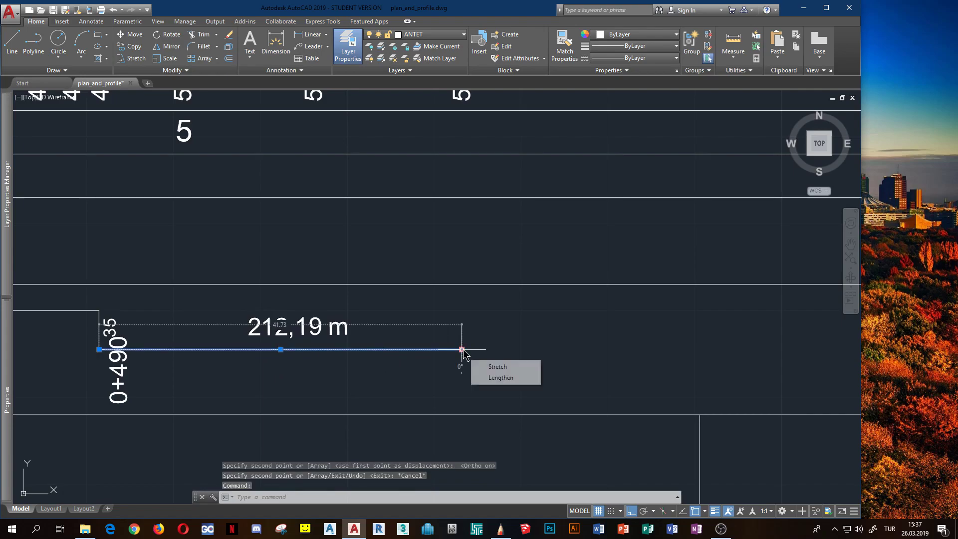
pyautogui.moveTo(338, 359); pyautogui.dragTo(428, 366, button='middle')
pyautogui.press('Escape')
pyautogui.press('Escape')
pyautogui.doubleClick(377, 337)
pyautogui.moveTo(359, 346); pyautogui.dragTo(381, 347)
pyautogui.write('41,')
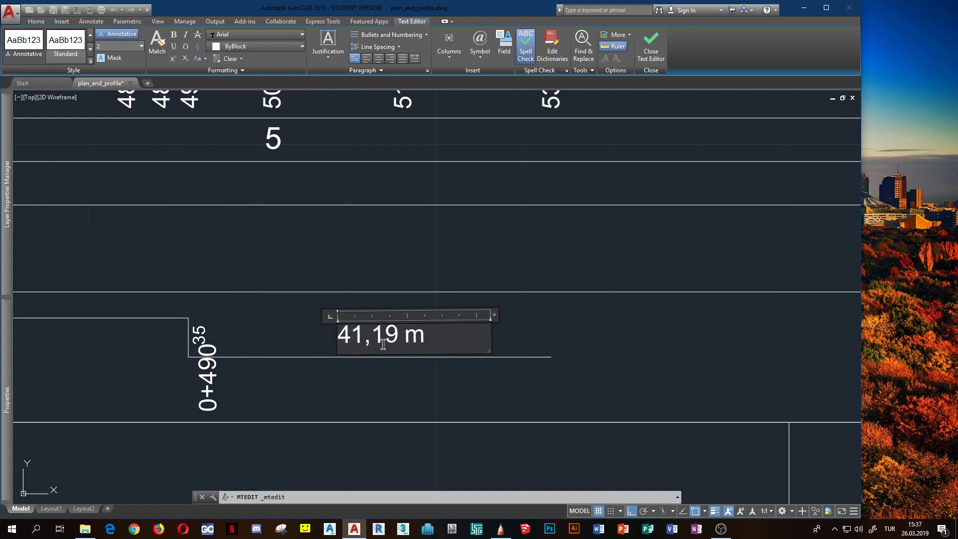
pyautogui.write('73')
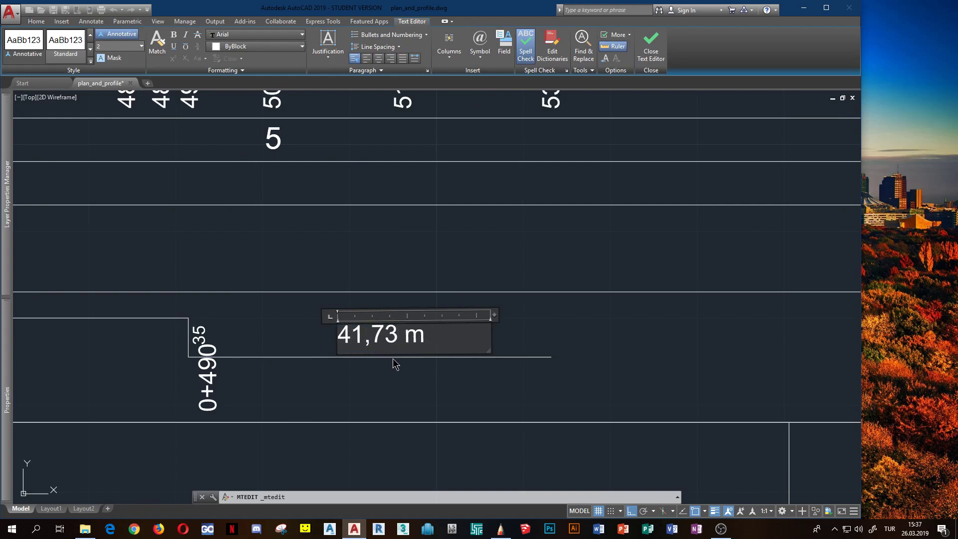
pyautogui.click(381, 384)
pyautogui.scroll(-3, 380, 385)
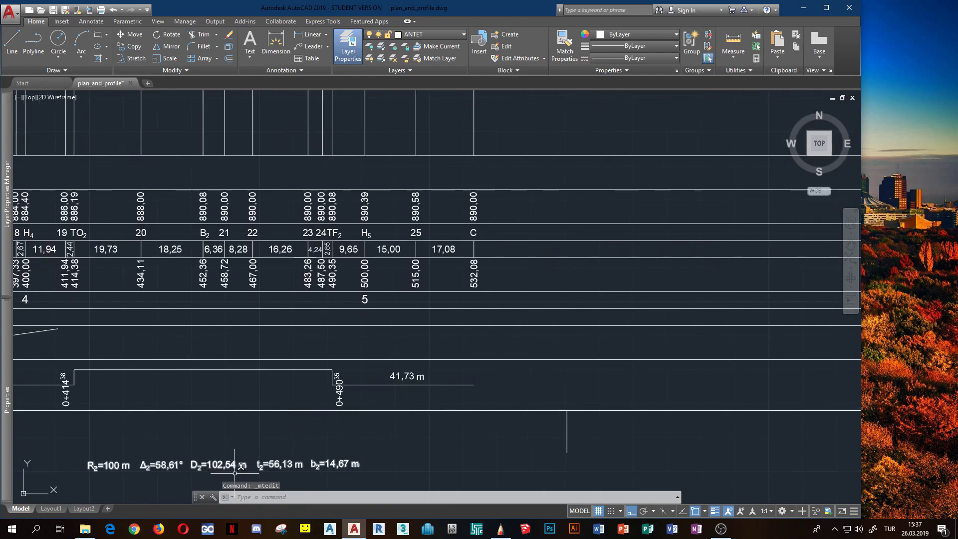
pyautogui.scroll(-3, 262, 407)
pyautogui.scroll(3, 396, 373)
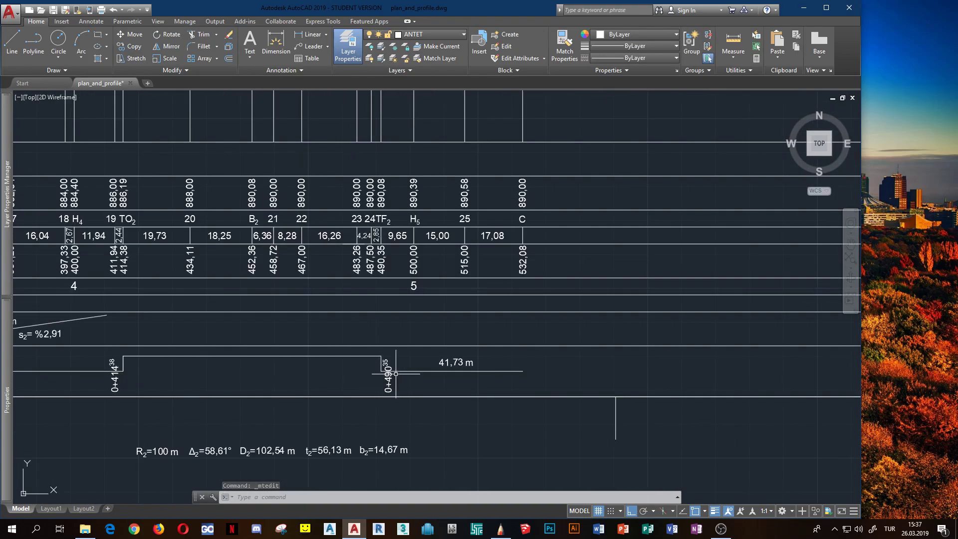
pyautogui.moveTo(154, 394); pyautogui.dragTo(282, 376, button='middle')
pyautogui.moveTo(101, 382); pyautogui.dragTo(441, 367, button='middle')
pyautogui.moveTo(155, 375); pyautogui.dragTo(429, 364, button='middle')
pyautogui.moveTo(225, 366); pyautogui.dragTo(425, 362, button='middle')
pyautogui.scroll(-2, 117, 336)
pyautogui.moveTo(124, 340); pyautogui.dragTo(250, 346, button='middle')
pyautogui.moveTo(412, 356); pyautogui.dragTo(418, 351, button='middle')
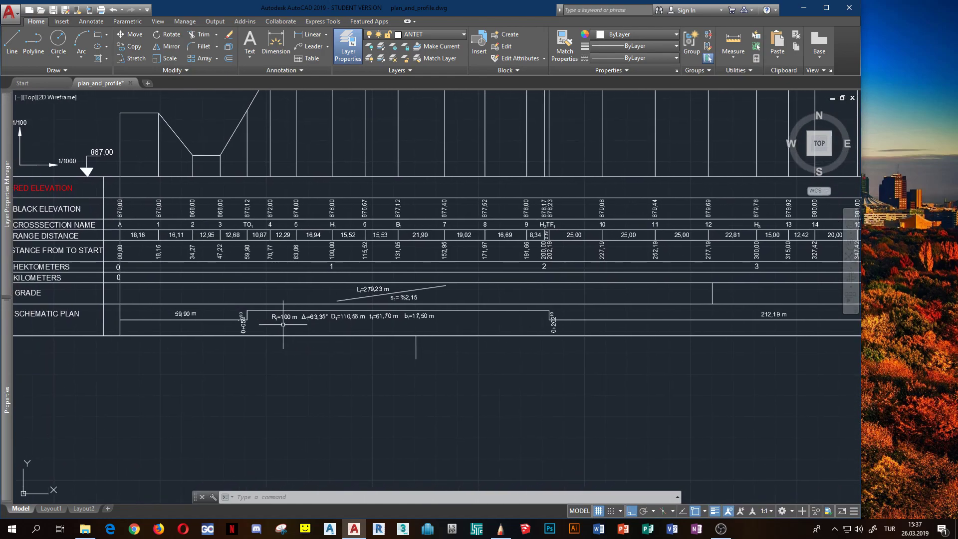
pyautogui.scroll(2, 268, 330)
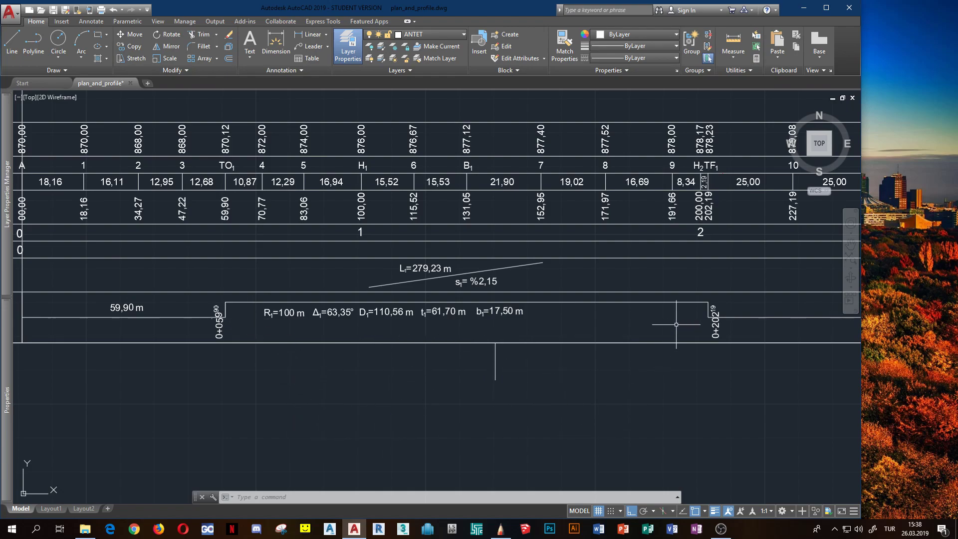
pyautogui.scroll(4, 279, 342)
pyautogui.moveTo(802, 339); pyautogui.dragTo(431, 327, button='middle')
pyautogui.scroll(-2, 730, 323)
pyautogui.moveTo(822, 327); pyautogui.dragTo(598, 322, button='middle')
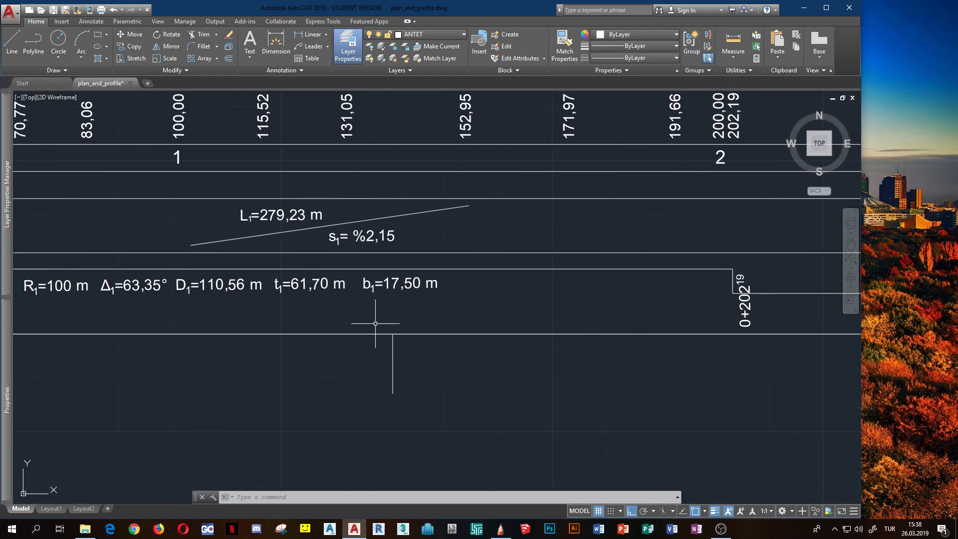
pyautogui.moveTo(204, 320); pyautogui.dragTo(419, 309, button='middle')
pyautogui.click(408, 351)
pyautogui.click(417, 407)
pyautogui.write('l')
pyautogui.press('Return')
pyautogui.click(370, 383)
pyautogui.click(370, 423)
pyautogui.click(582, 423)
pyautogui.click(571, 370)
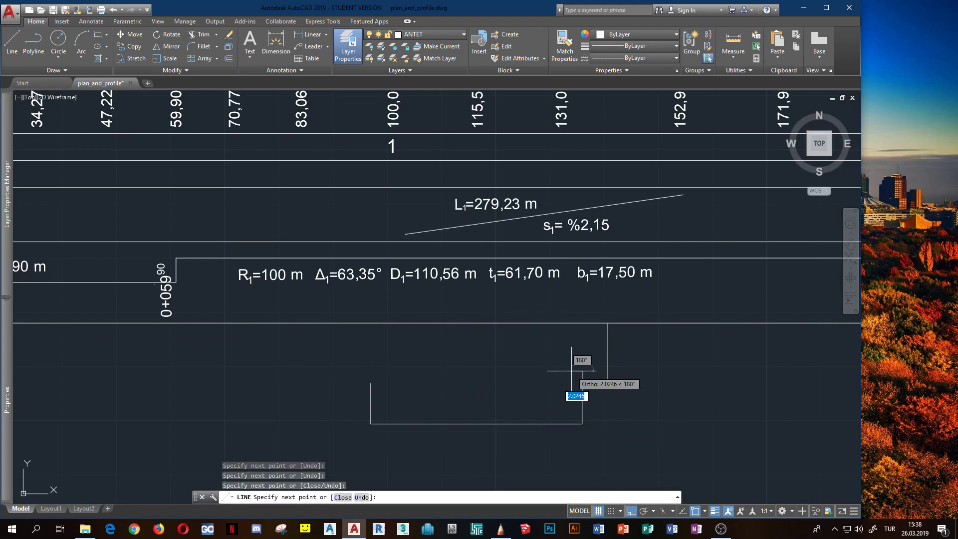
pyautogui.press('Escape')
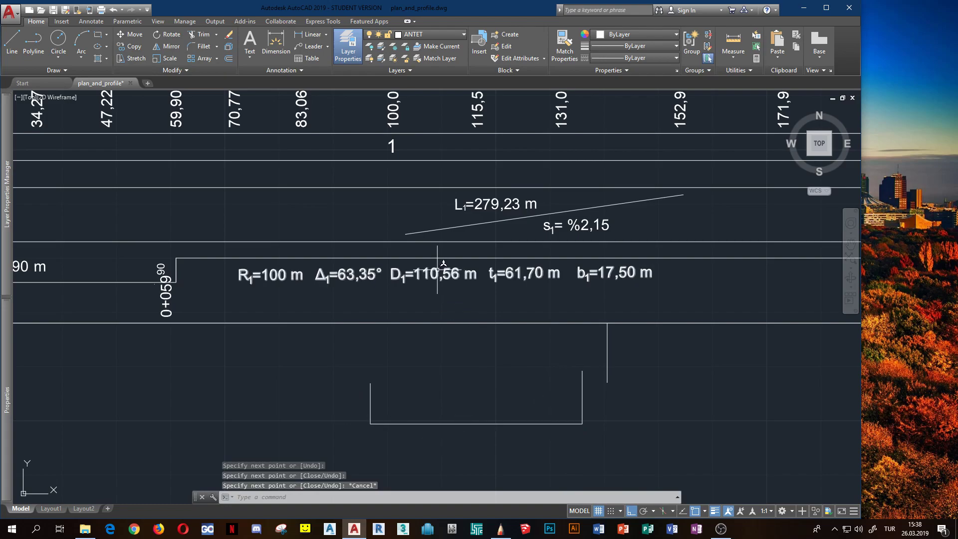
pyautogui.click(177, 274)
pyautogui.scroll(-4, 177, 274)
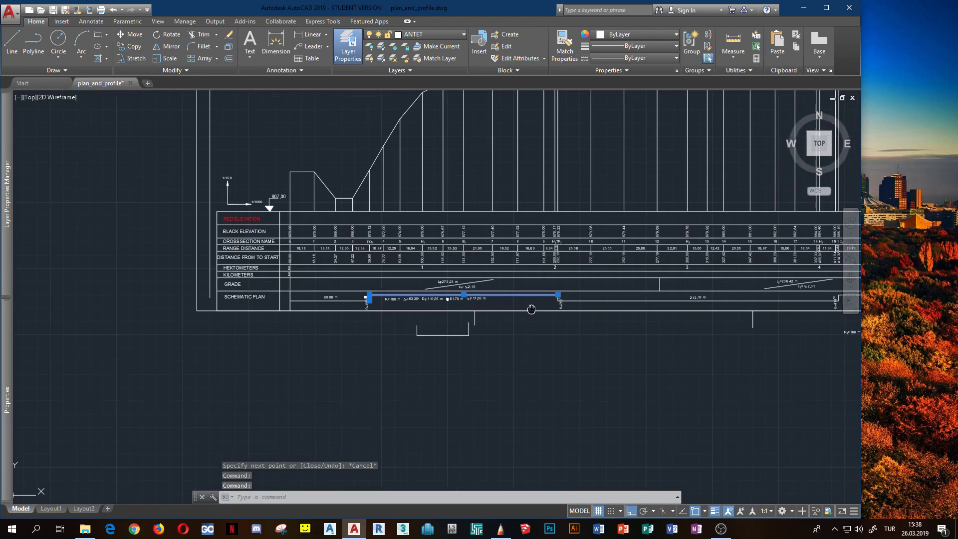
pyautogui.scroll(4, 443, 278)
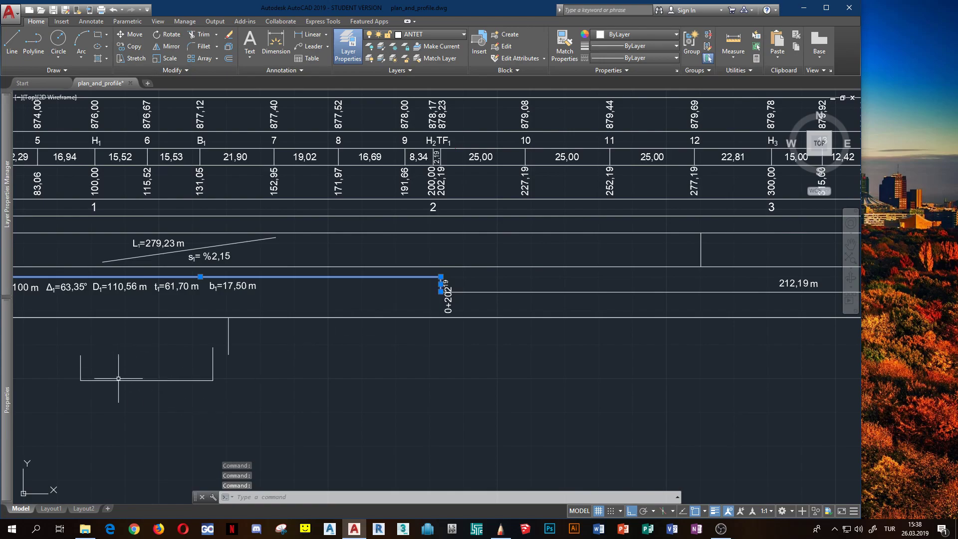
pyautogui.press('Escape')
pyautogui.moveTo(280, 399); pyautogui.dragTo(410, 378, button='middle')
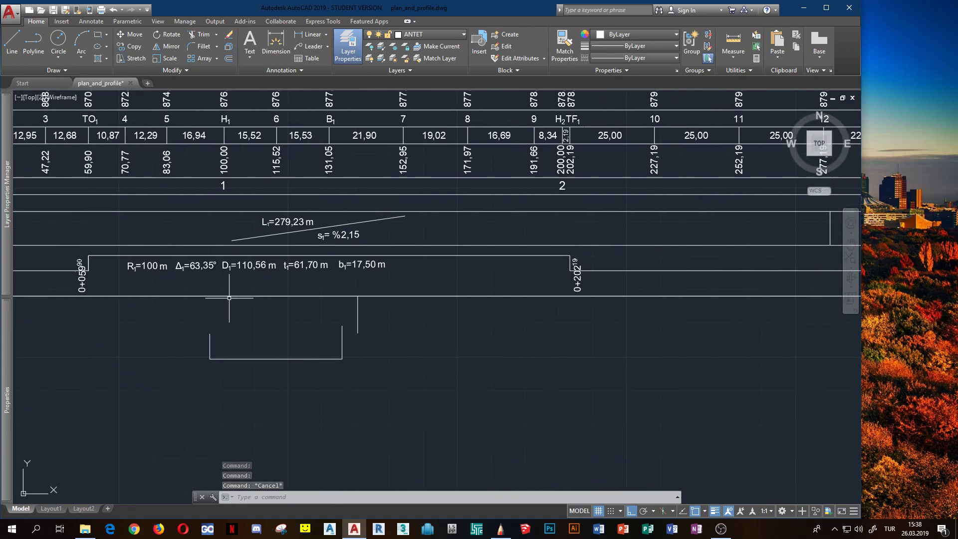
pyautogui.press('Escape')
pyautogui.press('Escape')
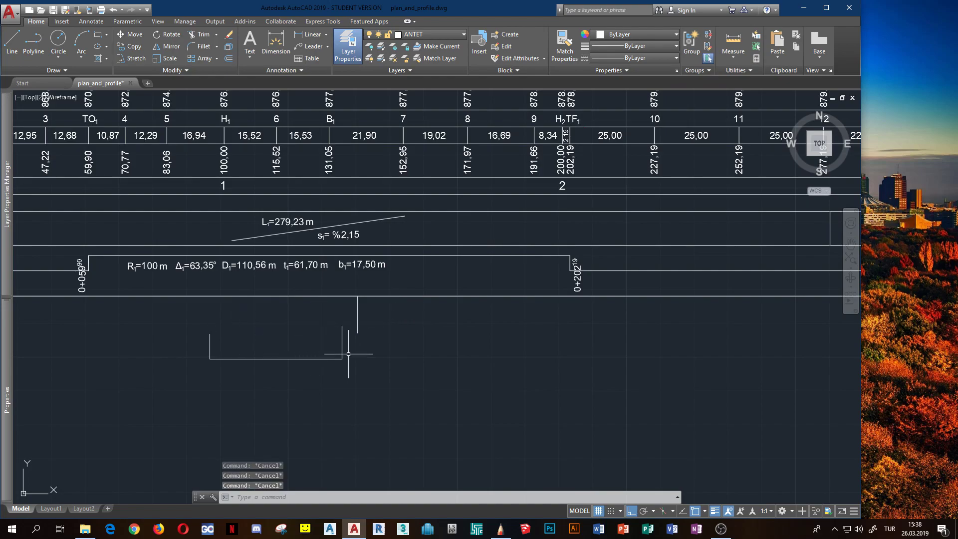
pyautogui.scroll(4, 342, 339)
pyautogui.scroll(-4, 394, 349)
pyautogui.scroll(4, 442, 344)
pyautogui.click(434, 305)
pyautogui.click(48, 354)
pyautogui.press('Delete')
pyautogui.scroll(-4, 141, 364)
pyautogui.moveTo(274, 352); pyautogui.dragTo(456, 367, button='middle')
pyautogui.scroll(-4, 393, 368)
pyautogui.scroll(4, 414, 381)
pyautogui.scroll(-4, 391, 368)
pyautogui.scroll(4, 338, 359)
pyautogui.press('Escape')
pyautogui.scroll(-3, 338, 359)
pyautogui.press('Escape')
pyautogui.scroll(8, 289, 386)
pyautogui.scroll(-4, 376, 357)
pyautogui.scroll(4, 359, 369)
pyautogui.scroll(-4, 339, 374)
pyautogui.scroll(4, 325, 379)
pyautogui.scroll(-4, 303, 385)
pyautogui.moveTo(190, 417); pyautogui.dragTo(368, 372, button='middle')
pyautogui.scroll(-4, 368, 372)
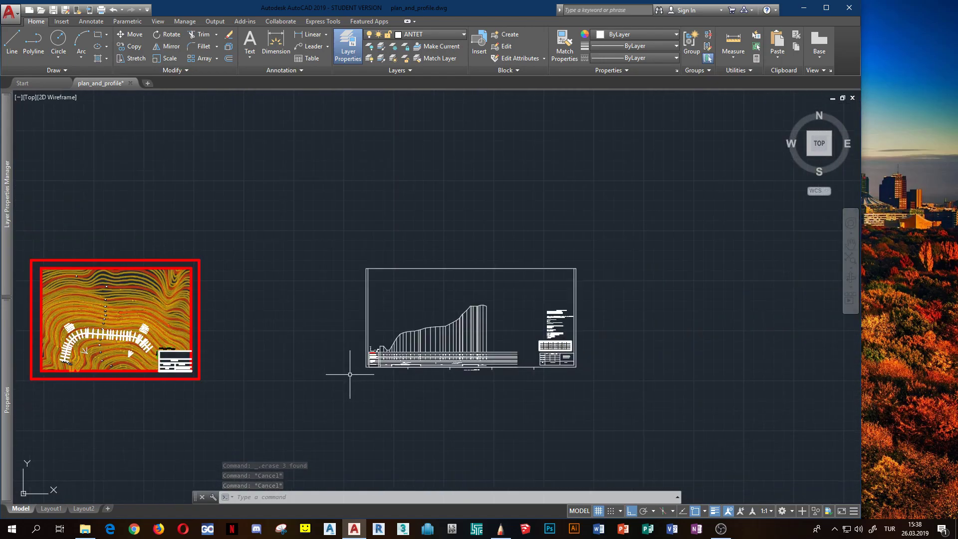
# Step: Select the curve-1 parameter text in the contour plan
pyautogui.moveTo(195, 370); pyautogui.dragTo(349, 342, button='middle')
pyautogui.scroll(4, 240, 332)
pyautogui.scroll(4, 154, 256)
pyautogui.moveTo(155, 255); pyautogui.dragTo(252, 335, button='middle')
pyautogui.press('Escape')
pyautogui.click(272, 198)
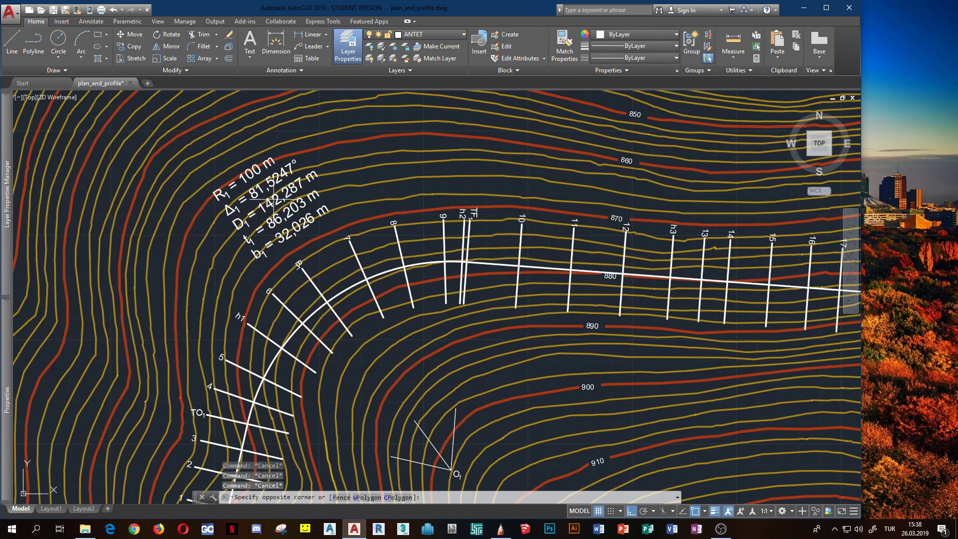
pyautogui.press('Escape')
pyautogui.click(260, 201)
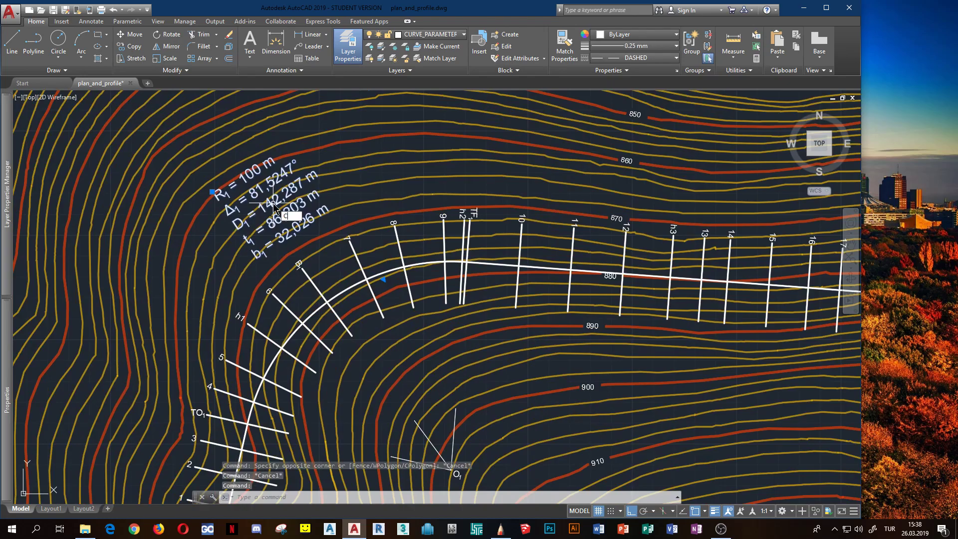
# Step: Copy the curve-1 parameter text to a spot below the profile table
pyautogui.write('co')
pyautogui.press('space')
pyautogui.click(265, 193)
pyautogui.scroll(-5, 488, 281)
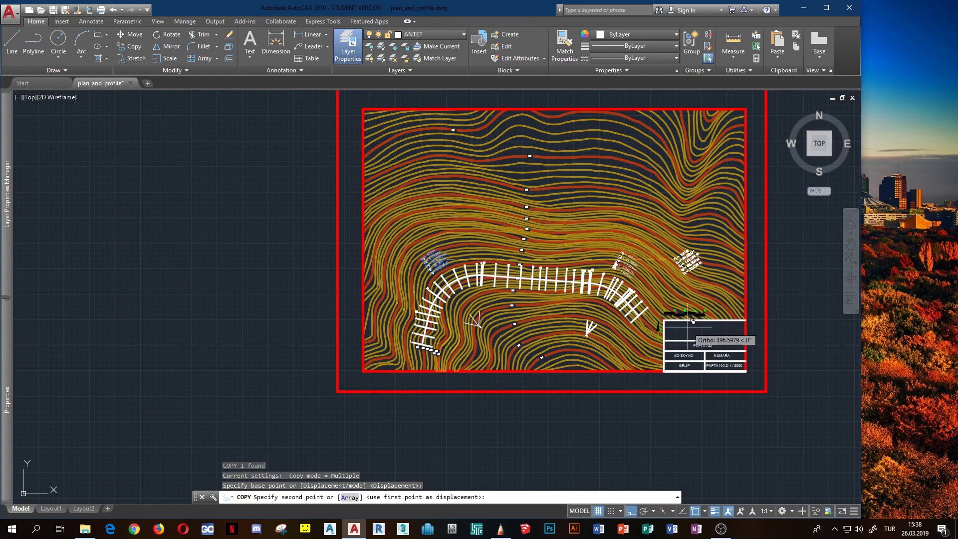
pyautogui.scroll(-5, 693, 322)
pyautogui.press('F8')
pyautogui.scroll(10, 428, 352)
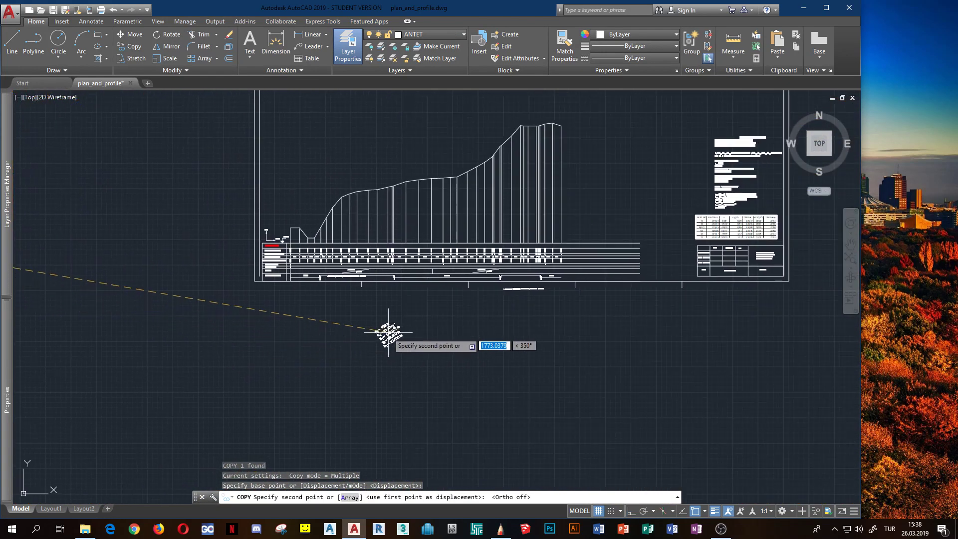
pyautogui.click(355, 314)
pyautogui.press('Escape')
# Step: Open the schematic plan row's curve-1 label for editing
pyautogui.scroll(7, 347, 299)
pyautogui.scroll(4, 362, 276)
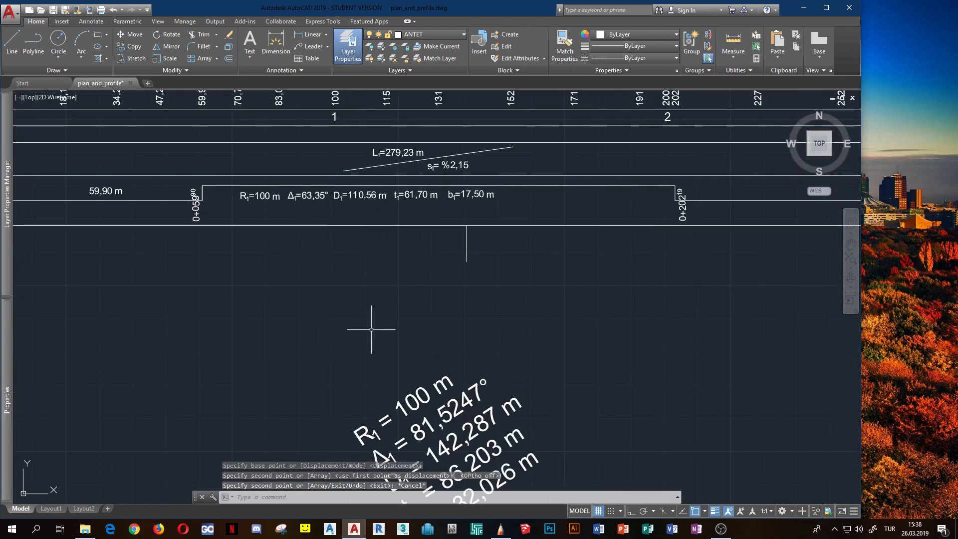
pyautogui.doubleClick(274, 132)
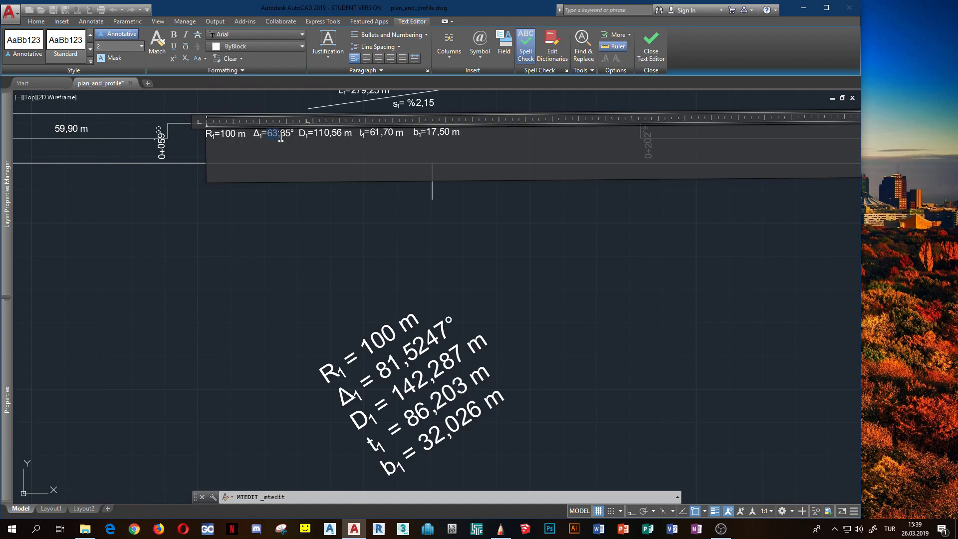
# Step: Correct the Δ1 angle in the curve-1 label to 81,5247°
pyautogui.write('81,35')
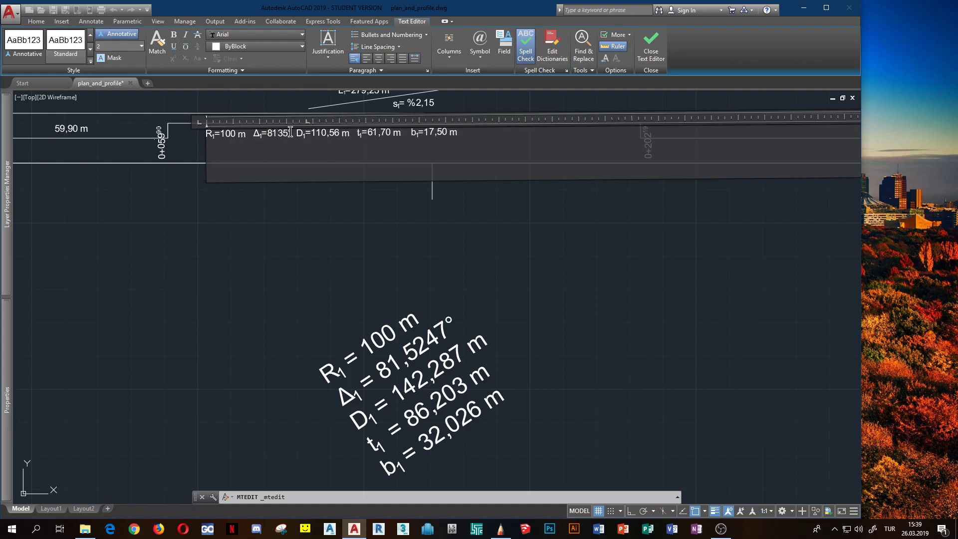
pyautogui.write('°')
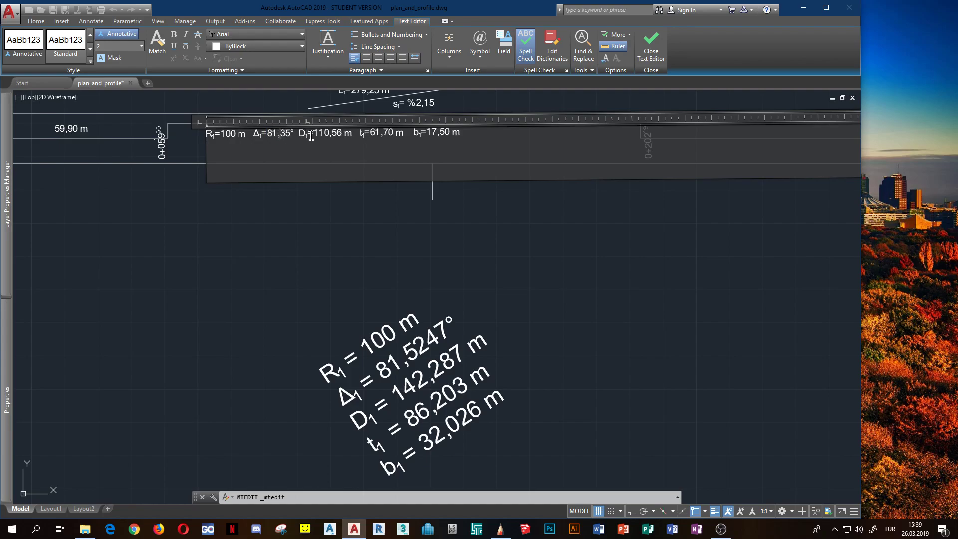
pyautogui.click(286, 140)
pyautogui.moveTo(281, 138); pyautogui.dragTo(291, 140)
pyautogui.scroll(3, 287, 138)
pyautogui.scroll(-3, 323, 235)
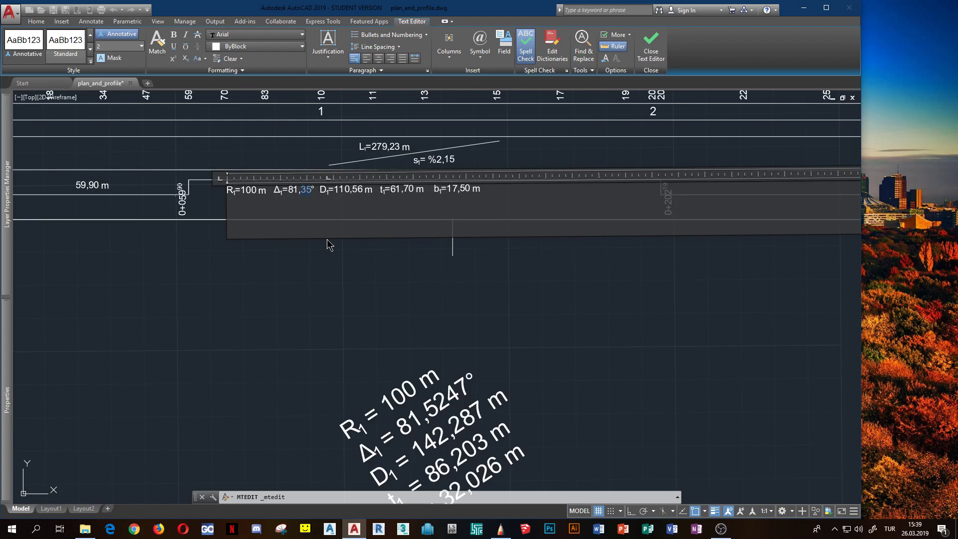
pyautogui.write('5247')
pyautogui.click(338, 283)
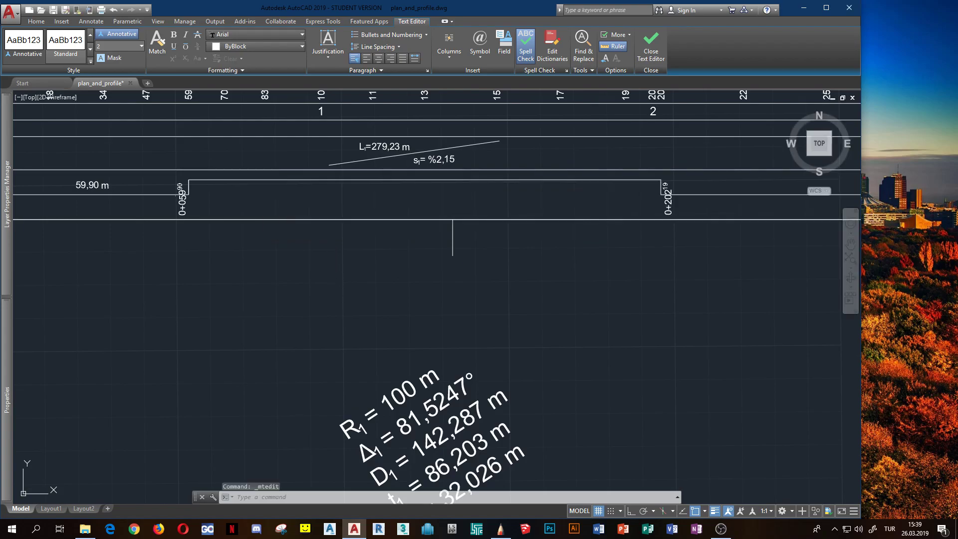
# Step: Change the D1 length in the curve-1 label to 142,287 m
pyautogui.moveTo(380, 356); pyautogui.dragTo(374, 331, button='middle')
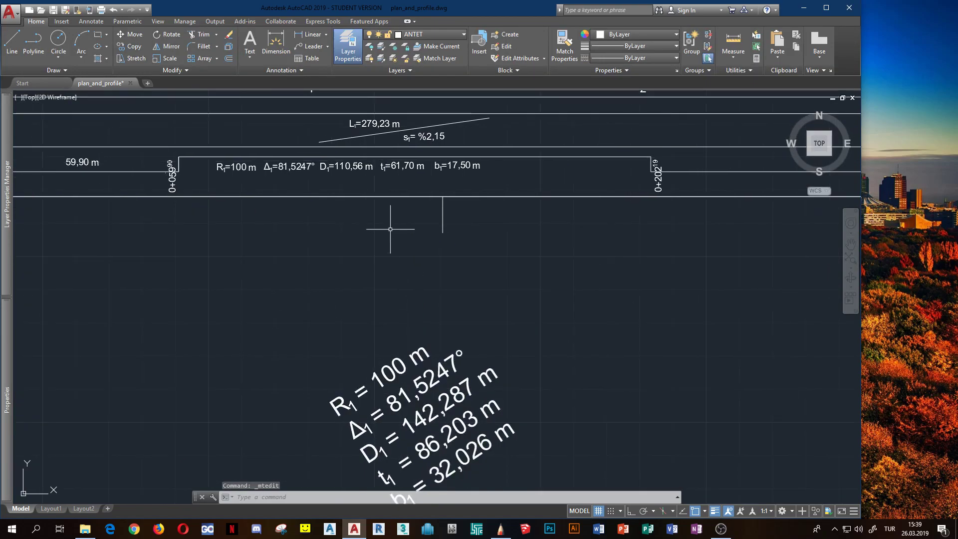
pyautogui.doubleClick(354, 168)
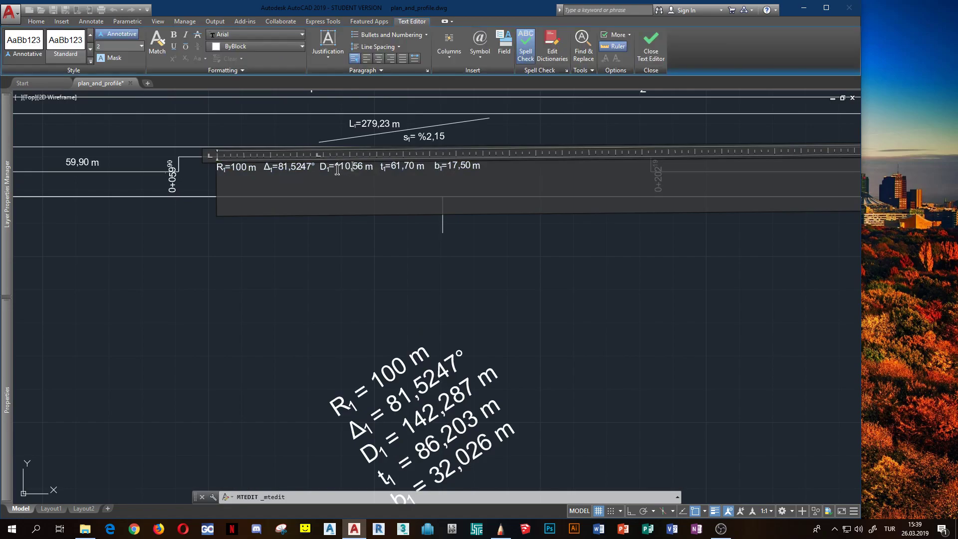
pyautogui.moveTo(347, 171); pyautogui.dragTo(339, 170)
pyautogui.write('2')
pyautogui.press('Delete')
pyautogui.press('Delete')
pyautogui.press('Delete')
pyautogui.press('Delete')
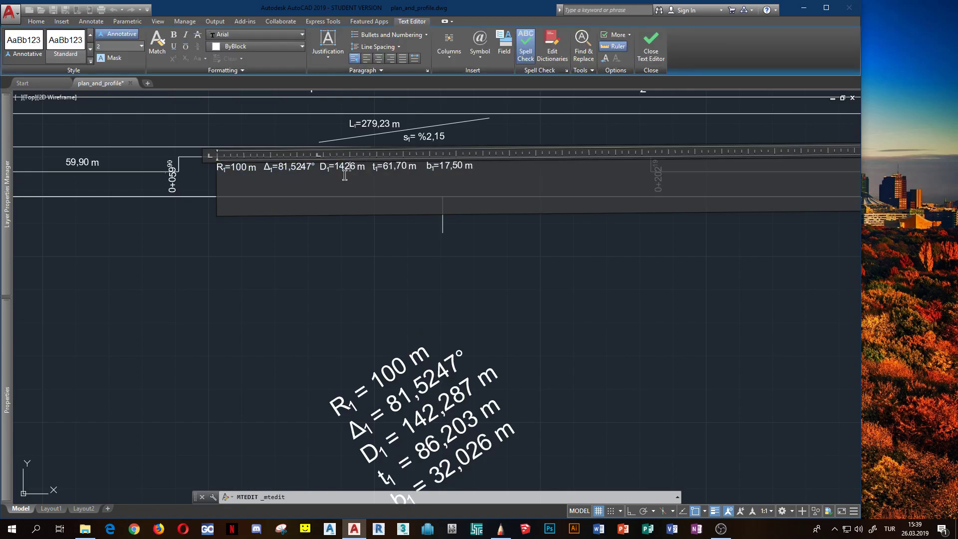
pyautogui.write(',287')
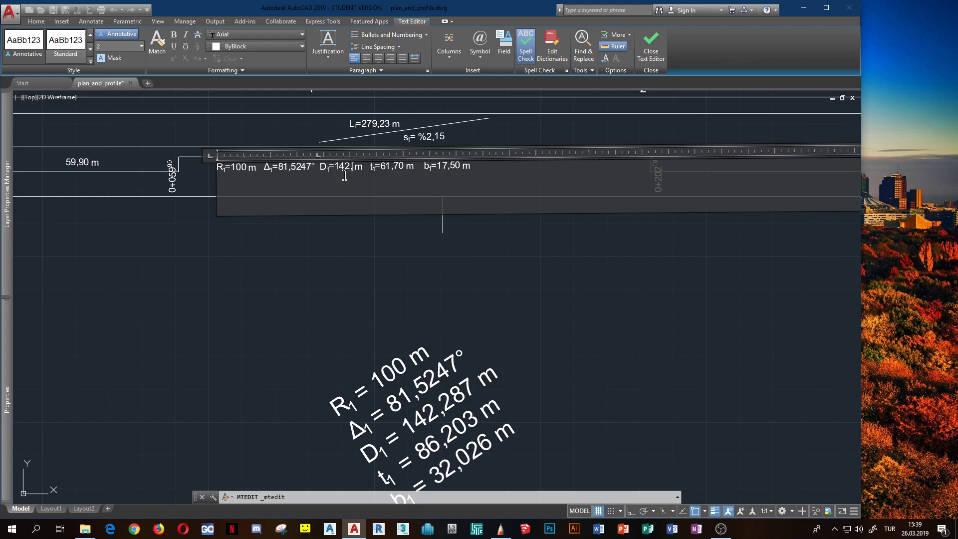
pyautogui.click(421, 277)
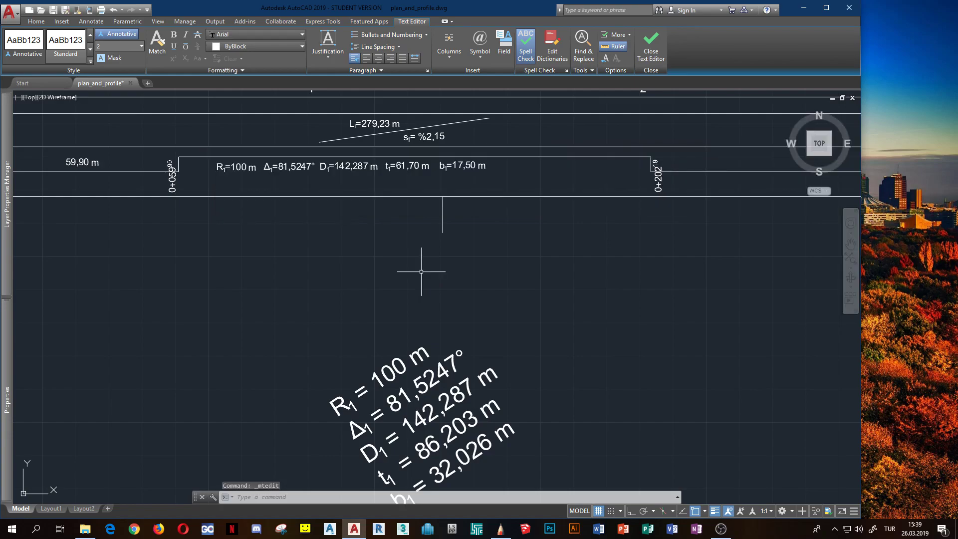
# Step: Replace the t1 tangent value with 86,203 m
pyautogui.doubleClick(404, 169)
pyautogui.moveTo(396, 168); pyautogui.dragTo(416, 169)
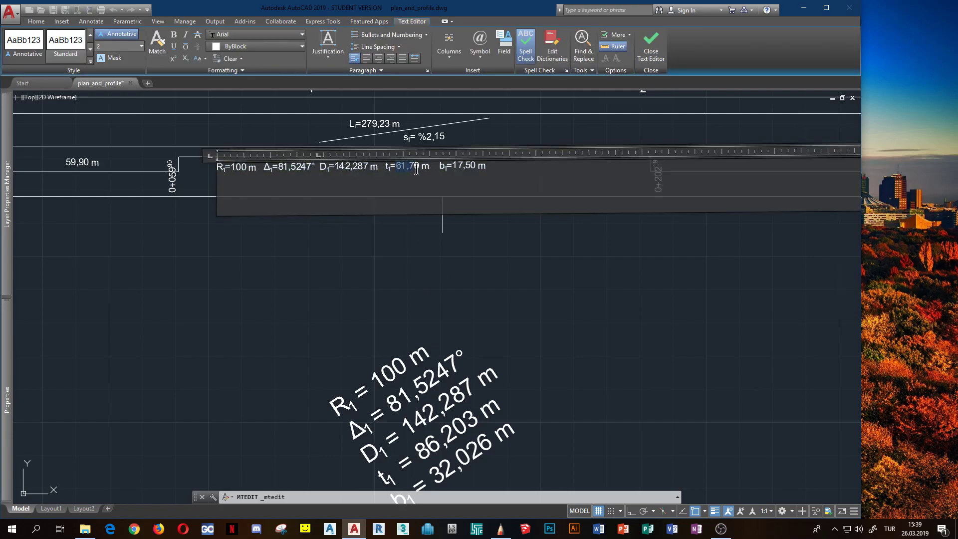
pyautogui.write('86,203')
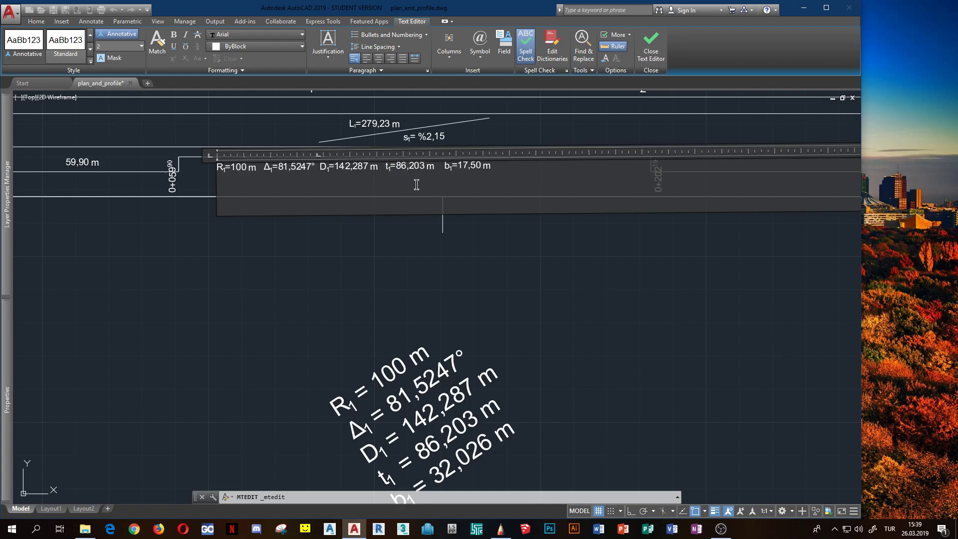
pyautogui.click(469, 275)
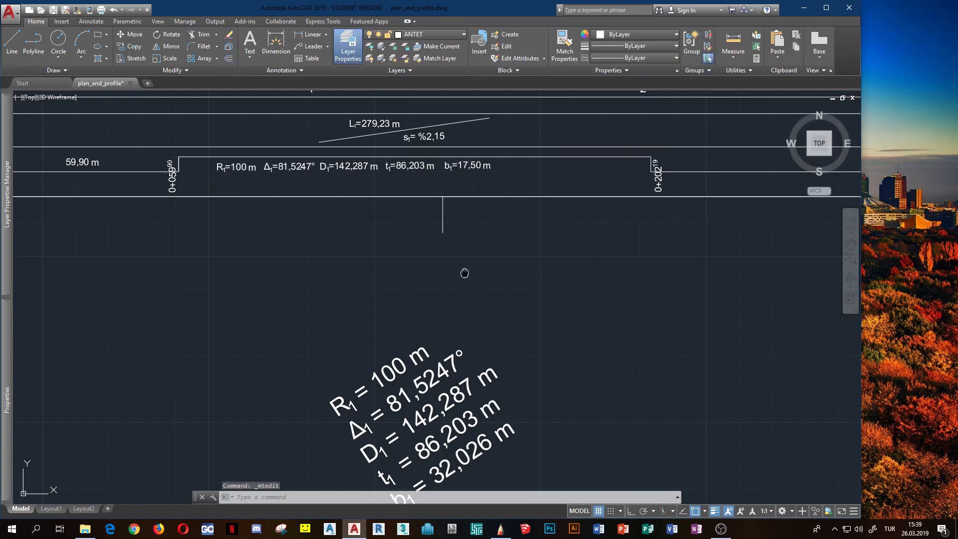
# Step: Replace the b1 value with 32,026 m
pyautogui.doubleClick(455, 148)
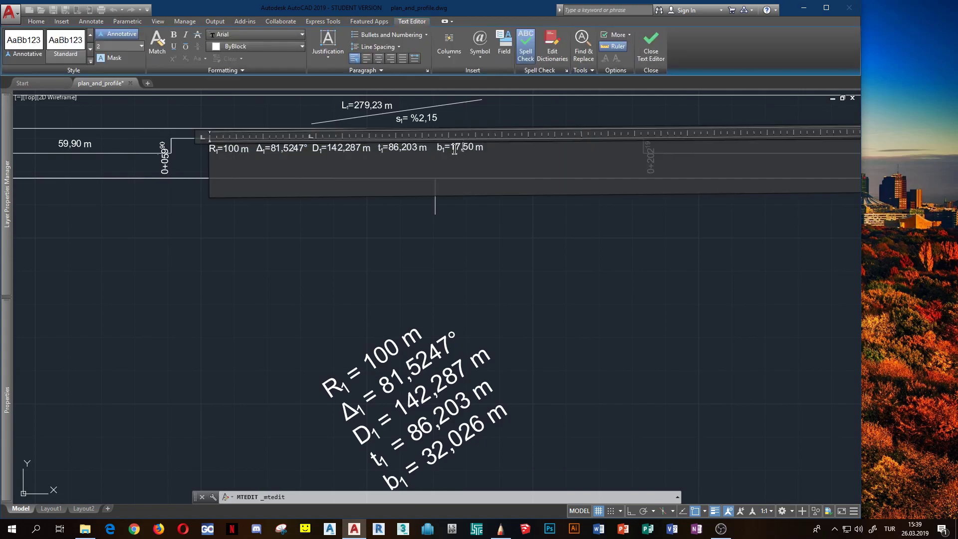
pyautogui.moveTo(451, 150); pyautogui.dragTo(469, 152)
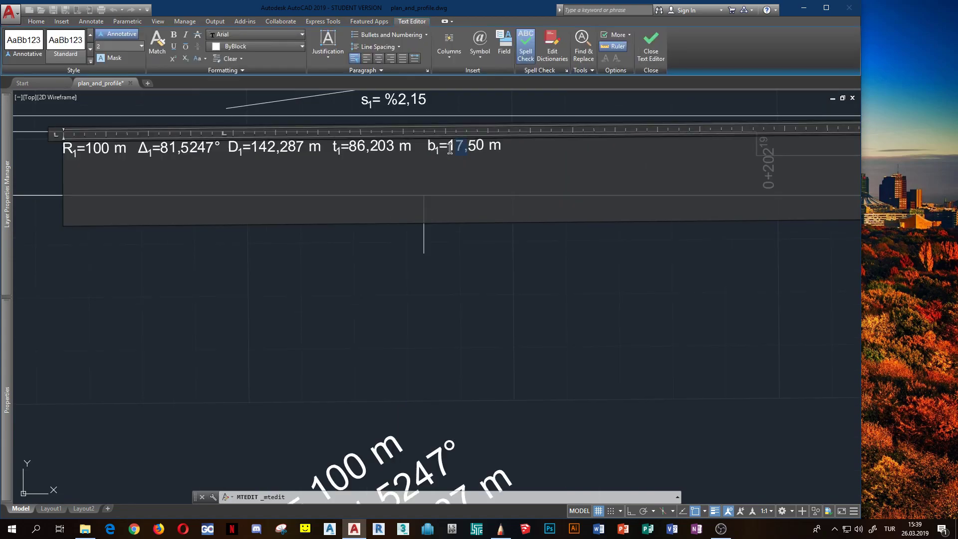
pyautogui.write('32,')
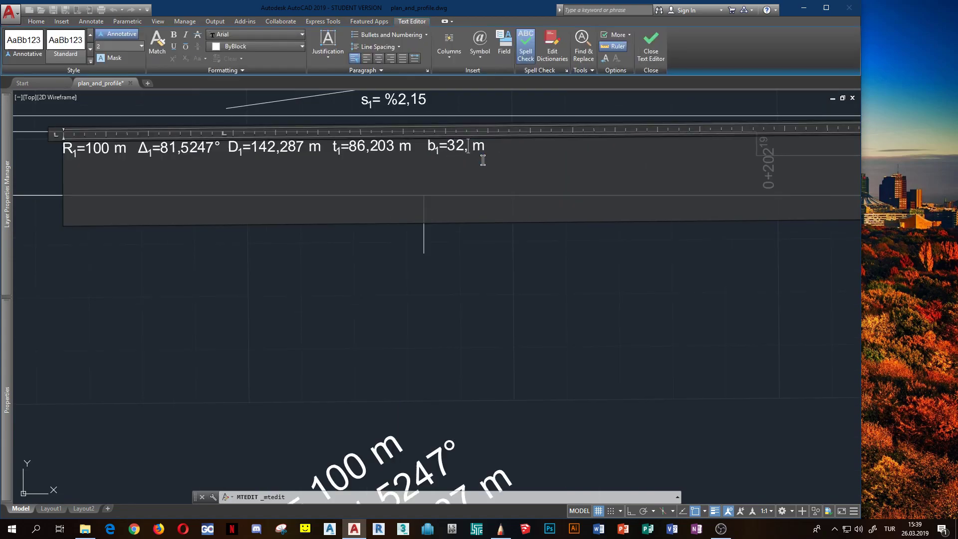
pyautogui.scroll(-3, 478, 249)
pyautogui.scroll(3, 471, 196)
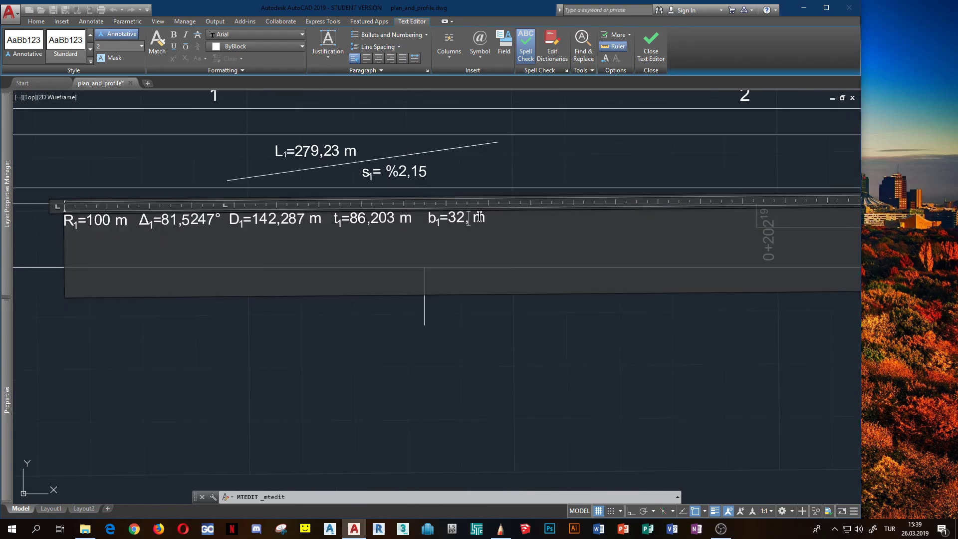
pyautogui.write('026')
pyautogui.scroll(-3, 509, 299)
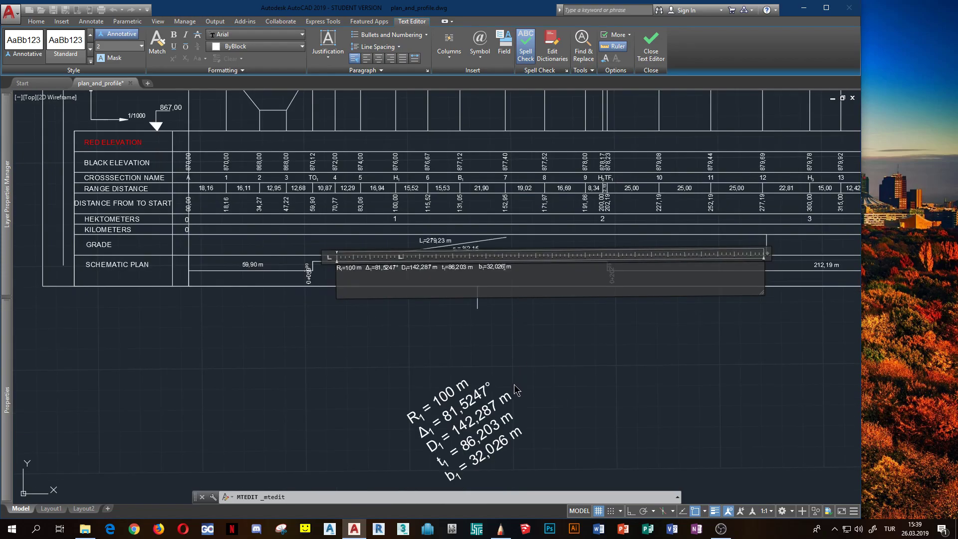
pyautogui.click(529, 373)
pyautogui.scroll(5, 483, 380)
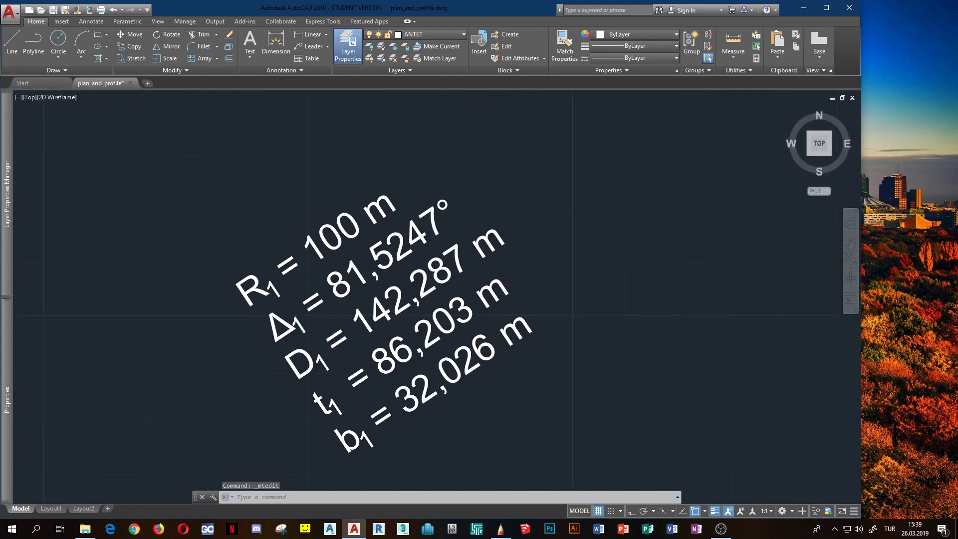
# Step: Move the curve-1 parameter label horizontally into the first curve bracket
pyautogui.scroll(-8, 484, 377)
pyautogui.scroll(5, 486, 375)
pyautogui.moveTo(501, 283); pyautogui.dragTo(511, 317, button='middle')
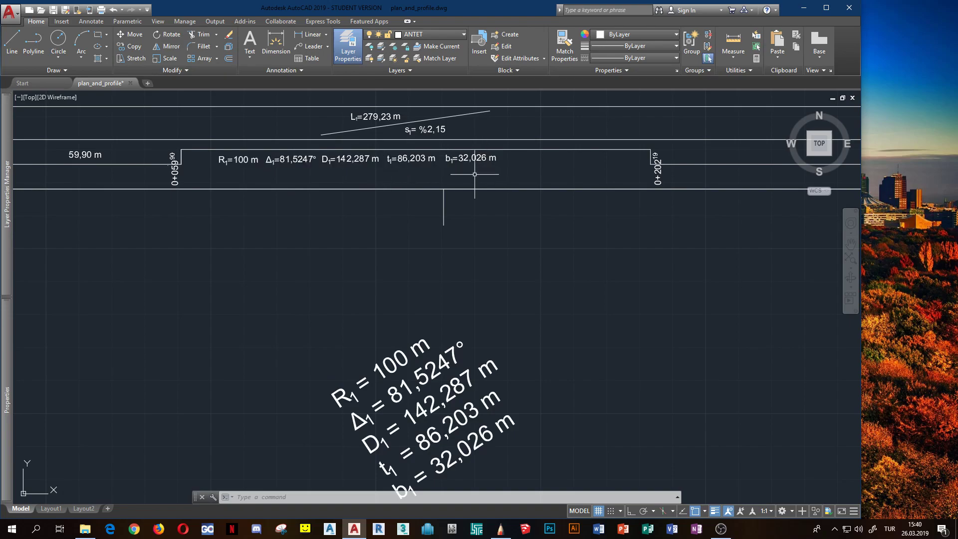
pyautogui.moveTo(473, 183); pyautogui.dragTo(466, 199, button='middle')
pyautogui.scroll(2, 401, 179)
pyautogui.press('Escape')
pyautogui.press('Escape')
pyautogui.press('Escape')
pyautogui.click(425, 191)
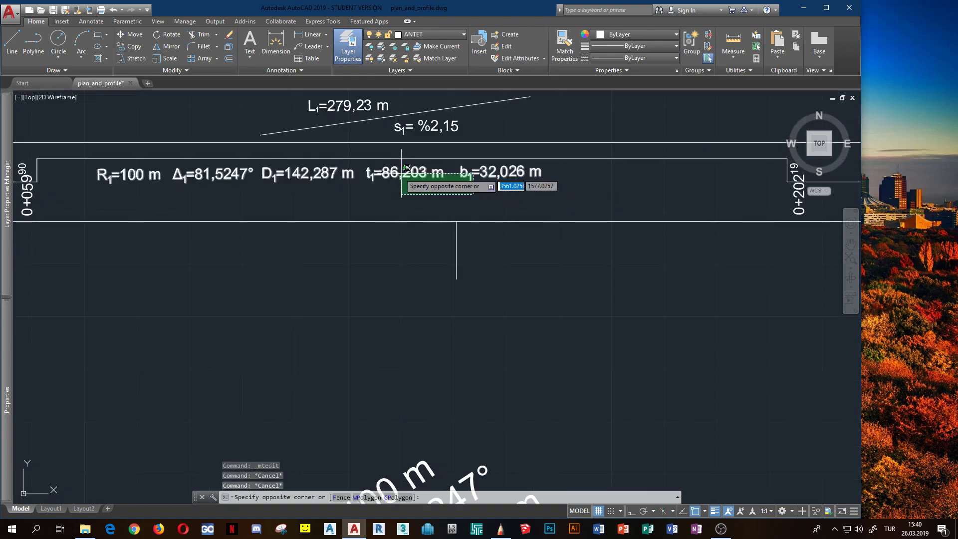
pyautogui.click(393, 173)
pyautogui.write('m')
pyautogui.press('Return')
pyautogui.click(99, 169)
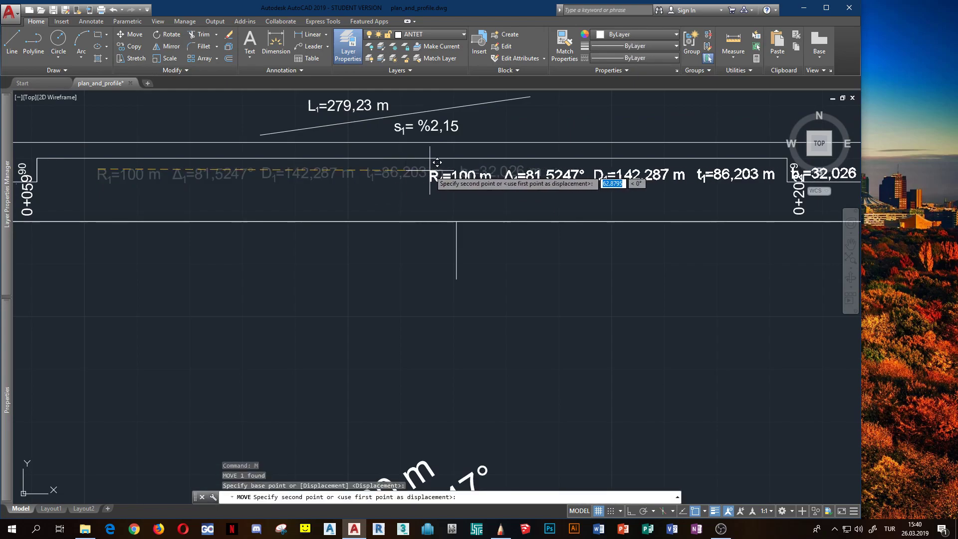
pyautogui.scroll(-2, 424, 172)
pyautogui.scroll(1, 299, 167)
pyautogui.press('F8')
pyautogui.scroll(3, 312, 165)
pyautogui.click(304, 165)
pyautogui.scroll(-3, 442, 210)
pyautogui.scroll(-1, 312, 210)
pyautogui.scroll(-2, 312, 210)
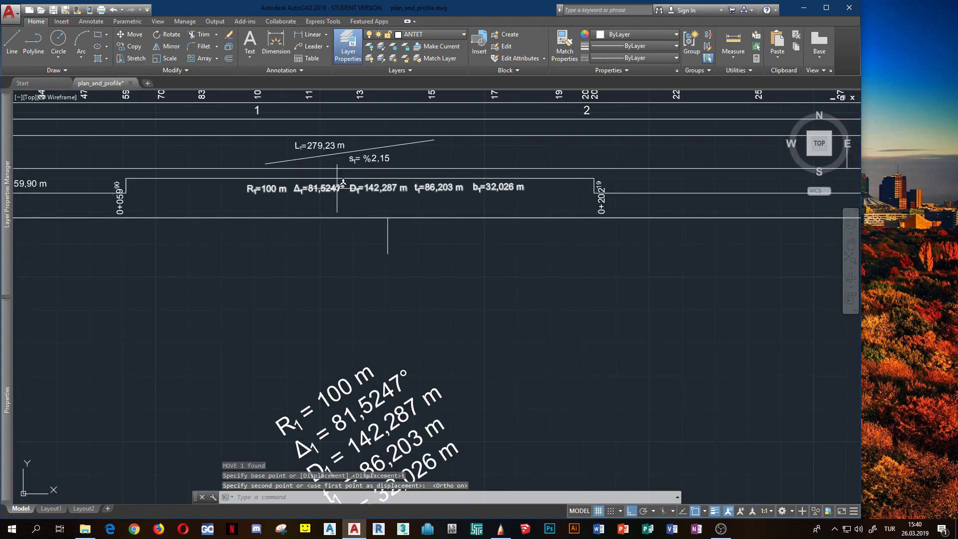
# Step: Shift the curve-1 label slightly left within the bracket
pyautogui.click(393, 207)
pyautogui.click(339, 189)
pyautogui.write('m')
pyautogui.press('Return')
pyautogui.scroll(2, 302, 197)
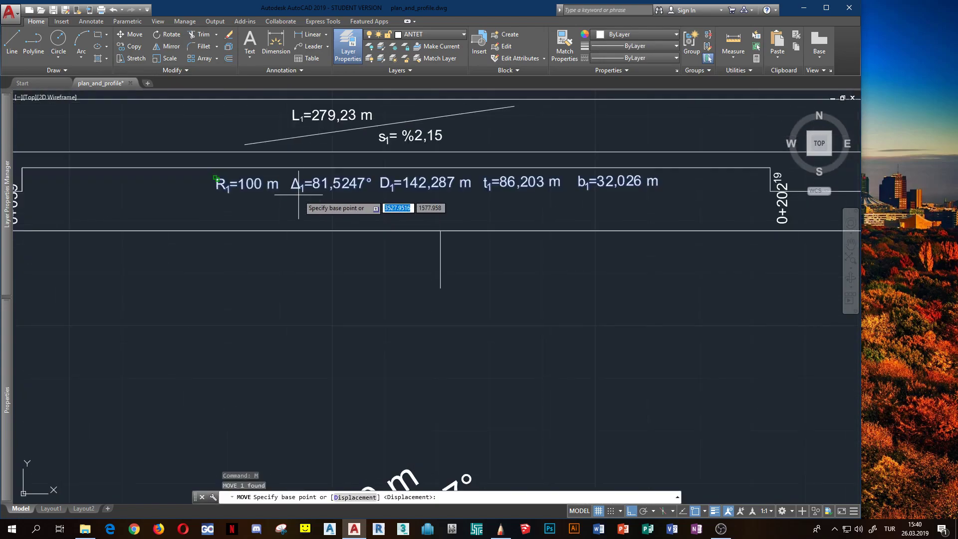
pyautogui.click(247, 185)
pyautogui.scroll(-2, 212, 183)
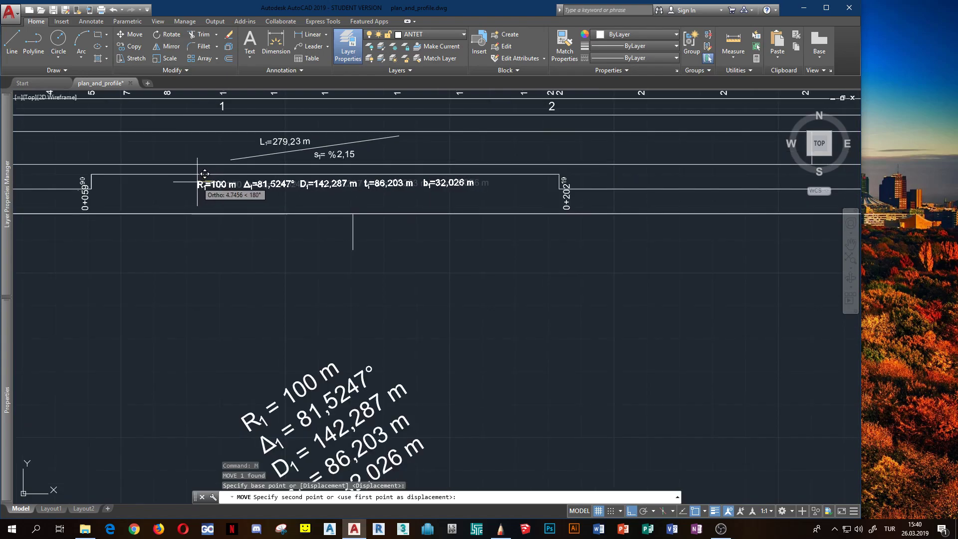
pyautogui.click(198, 185)
pyautogui.click(306, 173)
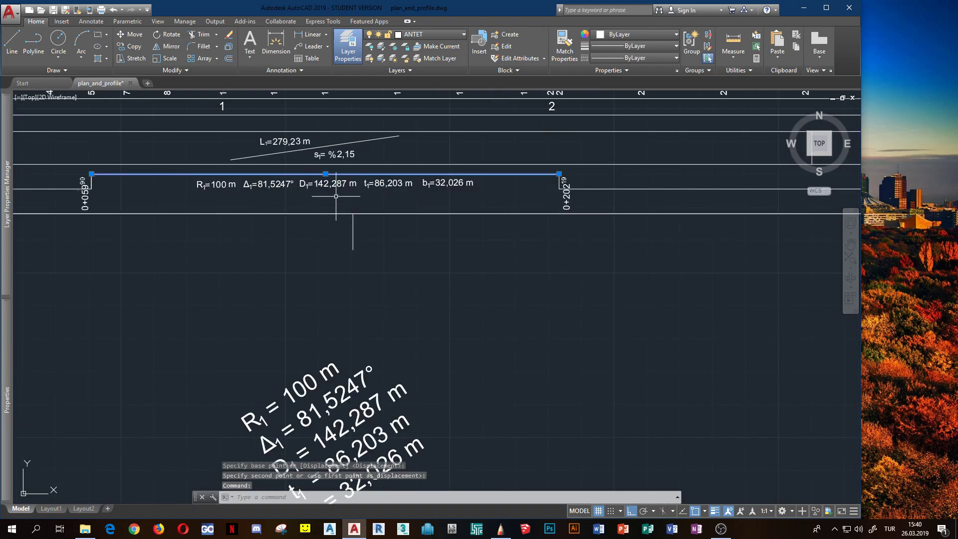
pyautogui.press('Escape')
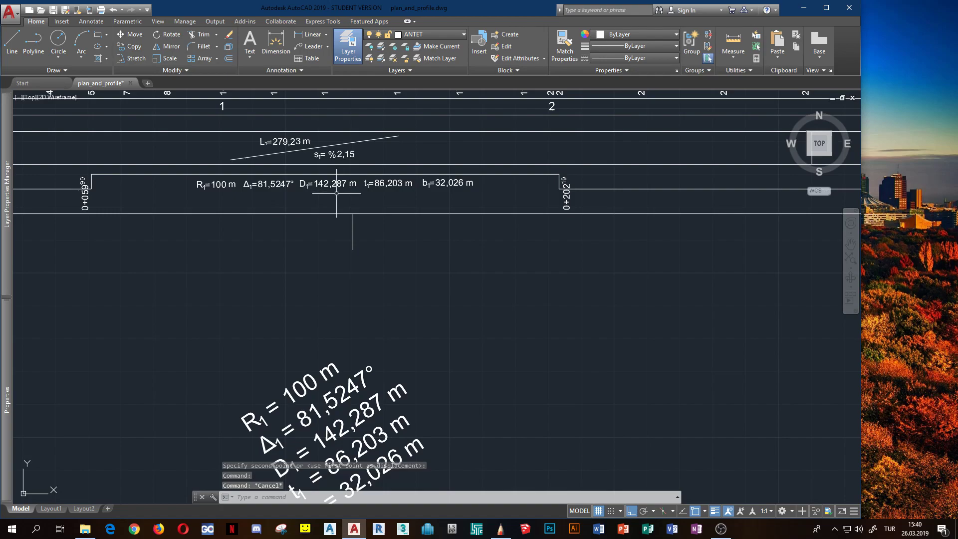
pyautogui.press('Escape')
pyautogui.press('Escape')
pyautogui.scroll(-2, 337, 193)
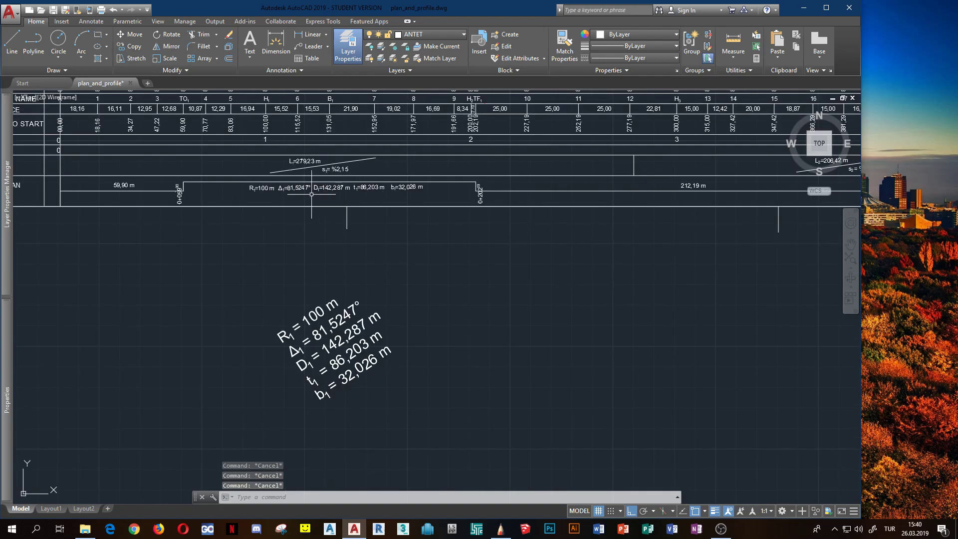
pyautogui.scroll(4, 317, 193)
pyautogui.moveTo(364, 216); pyautogui.dragTo(422, 224, button='middle')
# Step: Move the curve-1 label to its final centred spot in the bracket
pyautogui.click(382, 198)
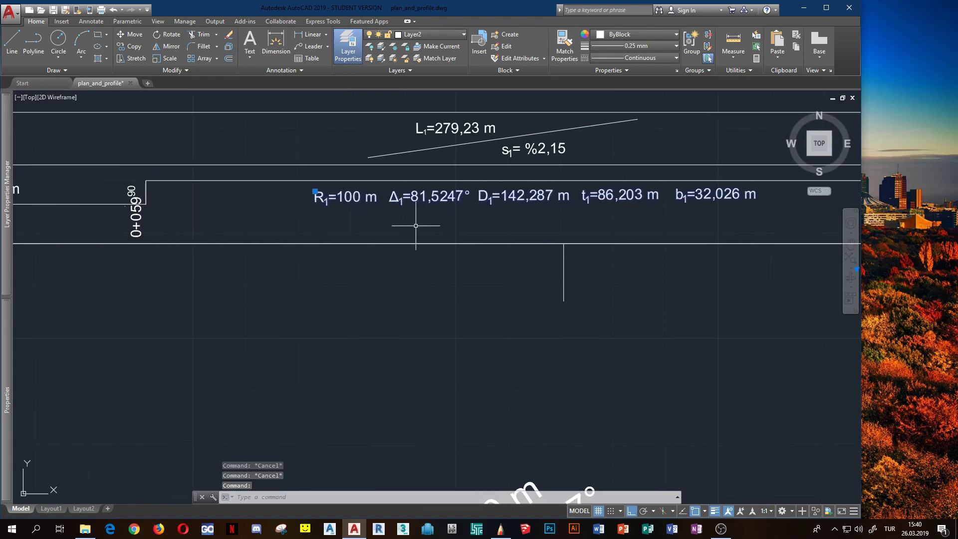
pyautogui.write('m')
pyautogui.press('Return')
pyautogui.click(315, 193)
pyautogui.scroll(4, 312, 197)
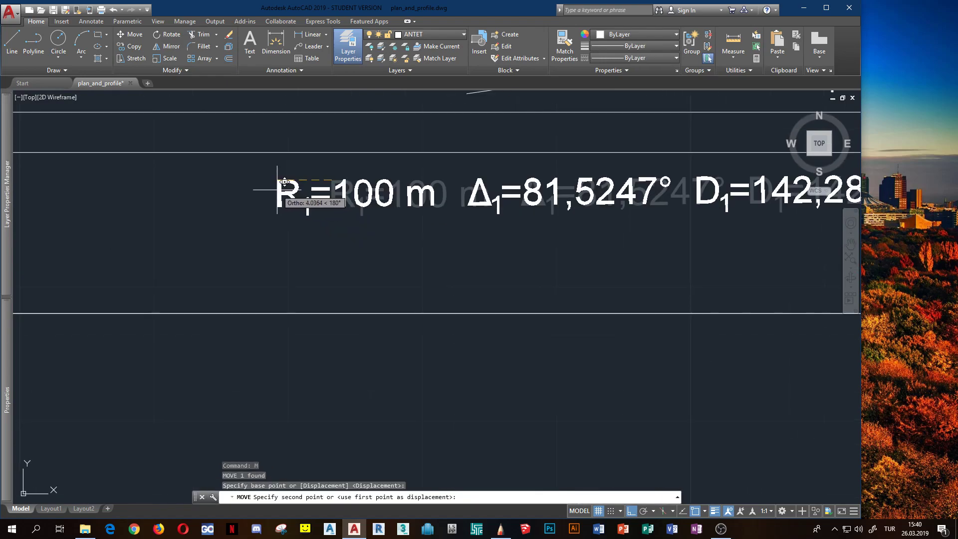
pyautogui.click(283, 190)
pyautogui.scroll(-6, 290, 209)
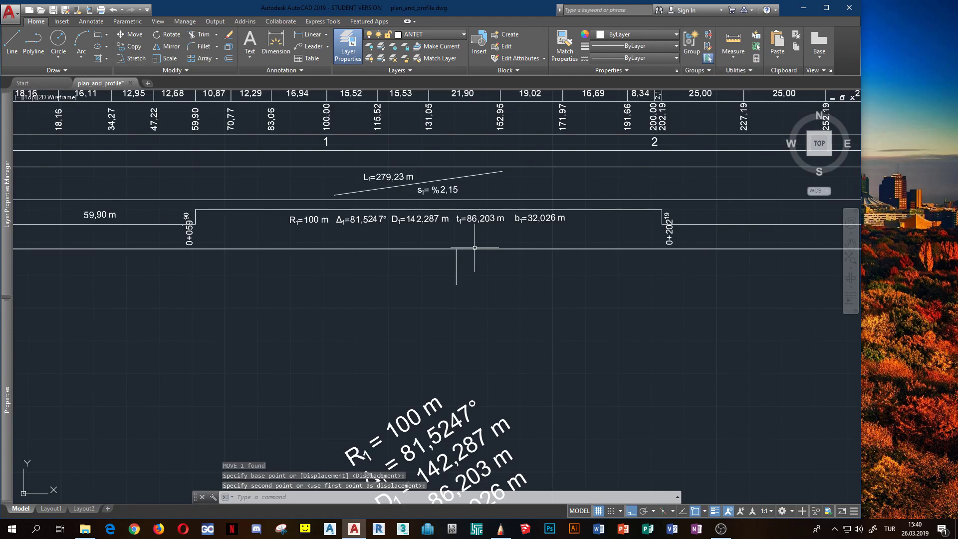
pyautogui.scroll(-4, 474, 248)
# Step: Select the temporary rotated curve-parameter copy near the profile band
pyautogui.moveTo(475, 250)
pyautogui.mouseDown(button='middle')
pyautogui.moveTo(537, 295)
pyautogui.moveTo(383, 281)
pyautogui.mouseUp(button='middle')
pyautogui.scroll(6, 381, 276)
pyautogui.scroll(-2, 380, 275)
pyautogui.scroll(-5, 496, 314)
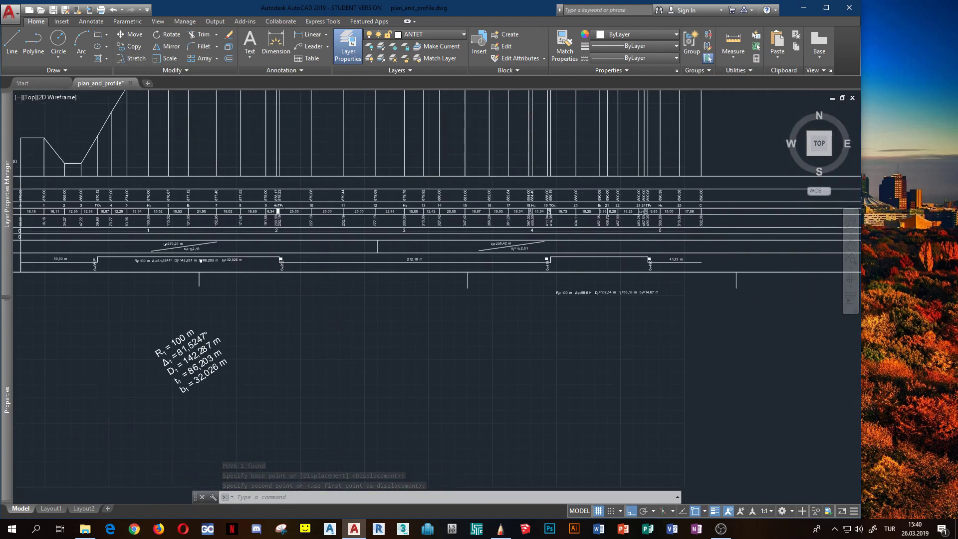
pyautogui.moveTo(590, 295); pyautogui.dragTo(506, 308, button='middle')
# Step: Erase the old rotated curve-parameter note beside the profile
pyautogui.moveTo(234, 341); pyautogui.dragTo(366, 323, button='middle')
pyautogui.click(320, 324)
pyautogui.click(214, 388)
pyautogui.press('Escape')
pyautogui.press('Escape')
pyautogui.click(289, 307)
pyautogui.click(229, 373)
pyautogui.press('Delete')
# Step: Copy the plan's curve-parameter note (Δ1 = 43,5309°, D1 = 75,976 m) below the profile's curve-2 label
pyautogui.scroll(-7, 238, 359)
pyautogui.moveTo(269, 346); pyautogui.dragTo(455, 344, button='middle')
pyautogui.scroll(6, 155, 310)
pyautogui.press('Escape')
pyautogui.press('Escape')
pyautogui.click(206, 280)
pyautogui.write('CP')
pyautogui.press('Return')
pyautogui.click(207, 281)
pyautogui.scroll(-6, 299, 287)
pyautogui.moveTo(693, 314); pyautogui.dragTo(475, 320, button='middle')
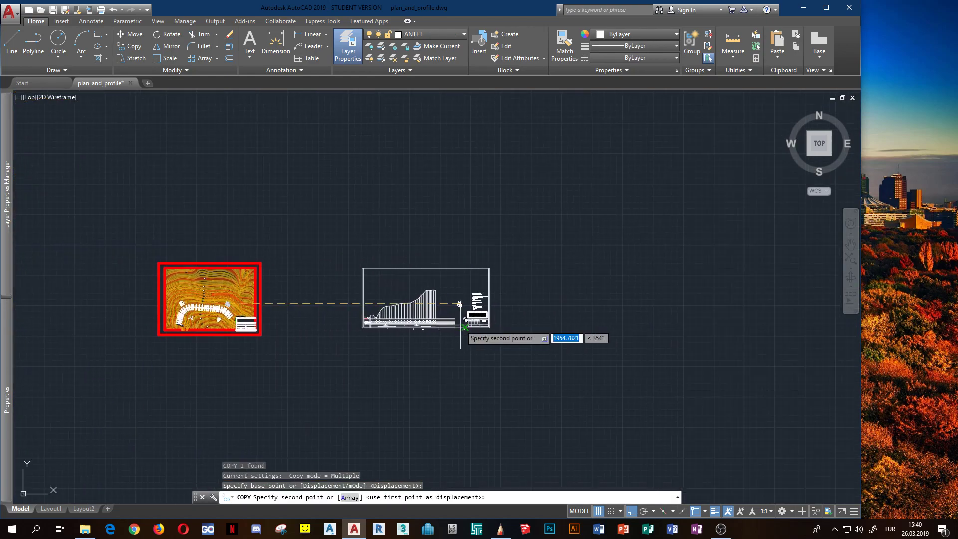
pyautogui.scroll(5, 451, 342)
pyautogui.scroll(3, 452, 343)
pyautogui.click(246, 274)
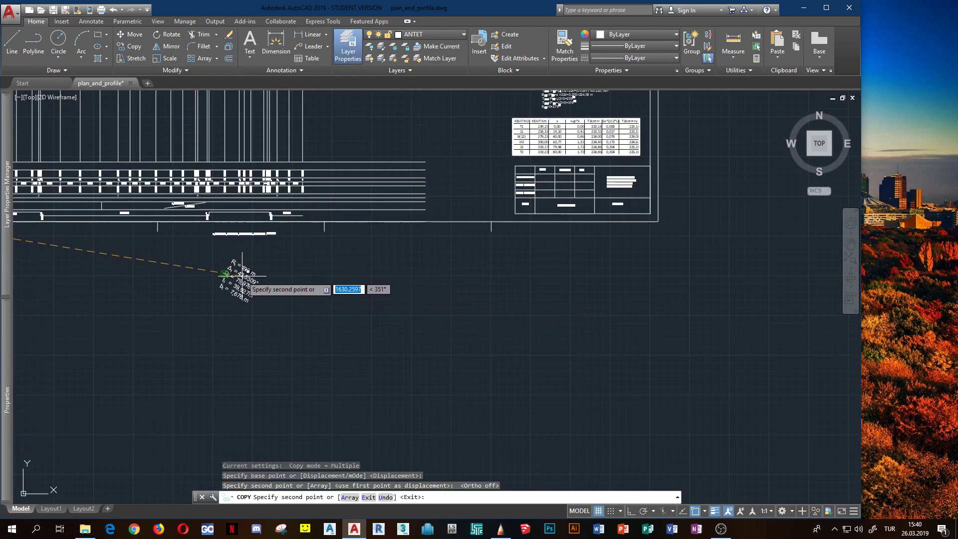
pyautogui.scroll(8, 252, 265)
pyautogui.press('Escape')
pyautogui.moveTo(312, 245); pyautogui.dragTo(353, 225, button='middle')
pyautogui.moveTo(295, 203)
pyautogui.mouseDown(button='middle')
pyautogui.moveTo(337, 237)
pyautogui.moveTo(345, 259)
pyautogui.moveTo(346, 207)
pyautogui.mouseUp(button='middle')
pyautogui.scroll(-2, 340, 238)
pyautogui.scroll(2, 345, 259)
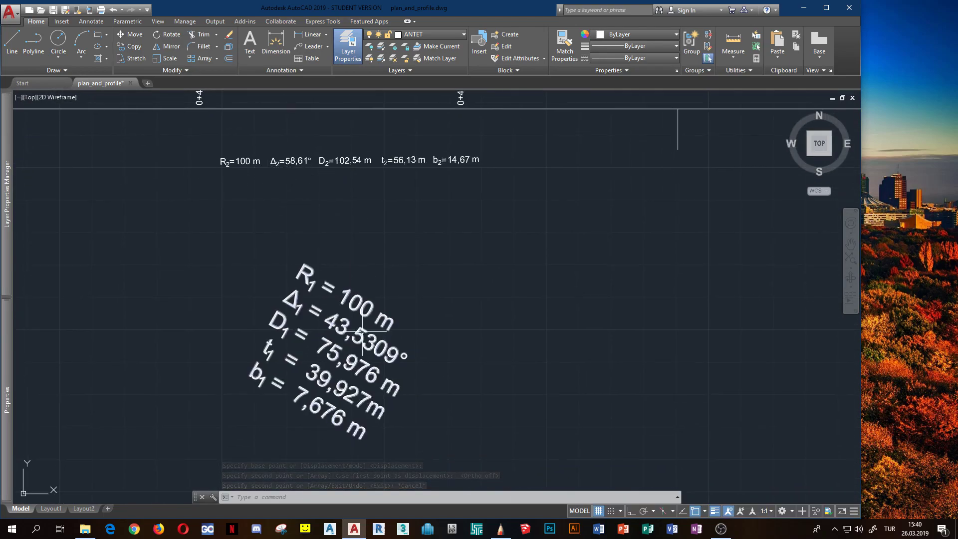
# Step: Change the curve-2 label's Δ2 from 58,61 to 43,5309 and D2 from 102,54 to 75,976
pyautogui.doubleClick(294, 160)
pyautogui.moveTo(287, 162); pyautogui.dragTo(305, 166)
pyautogui.write('43,')
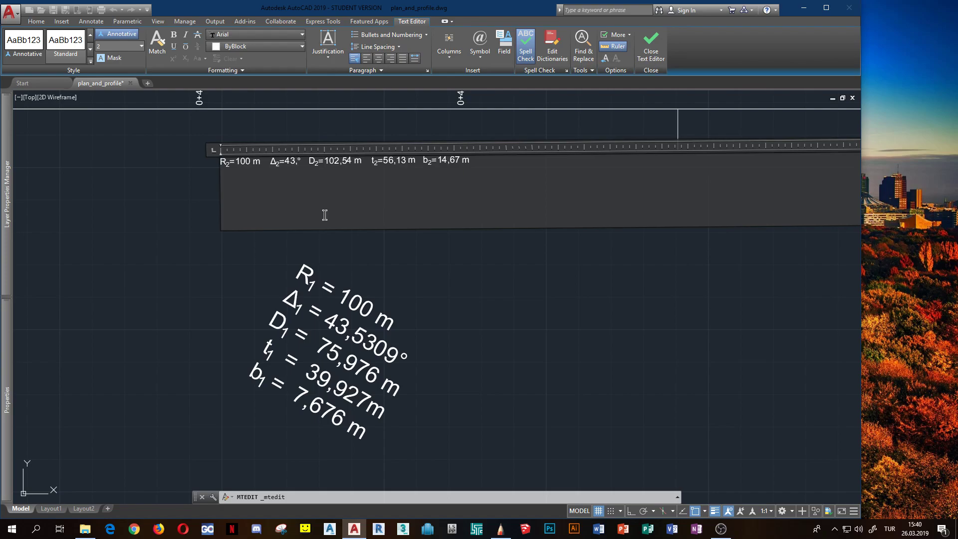
pyautogui.write('5309')
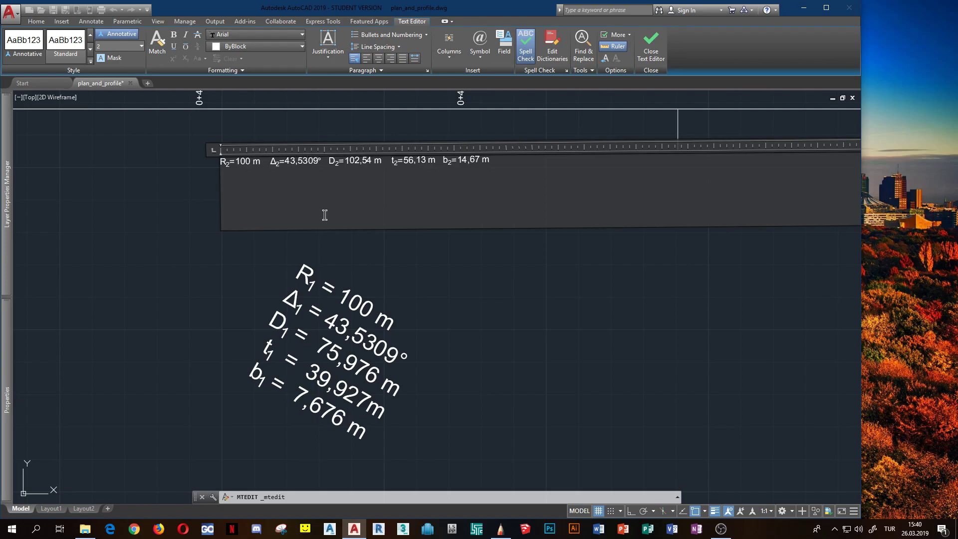
pyautogui.doubleClick(347, 164)
pyautogui.moveTo(344, 161); pyautogui.dragTo(368, 165)
pyautogui.write('75,976')
pyautogui.click(375, 267)
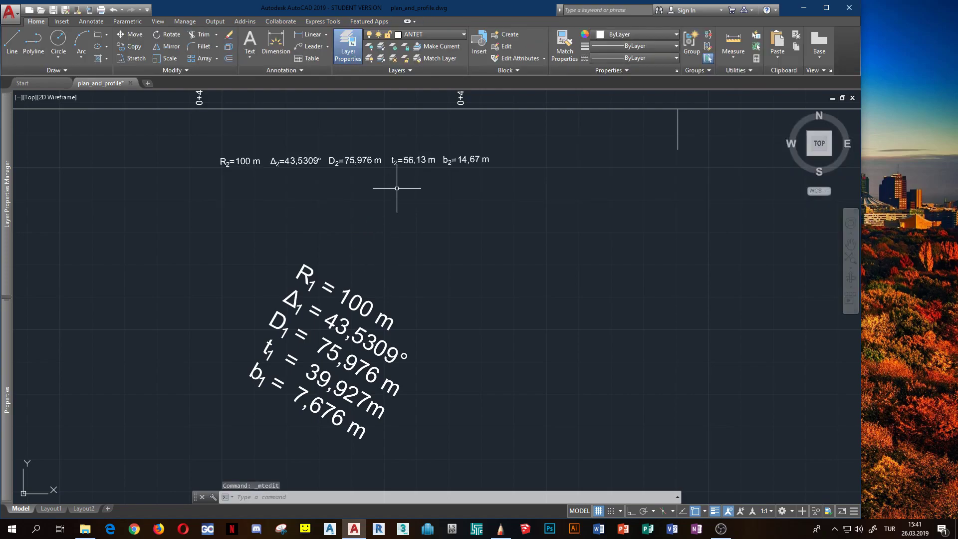
# Step: Change t2 from 56,13 to 39,927 and b2 from 14,67 to 7,676 in the label
pyautogui.doubleClick(412, 159)
pyautogui.moveTo(403, 161); pyautogui.dragTo(422, 165)
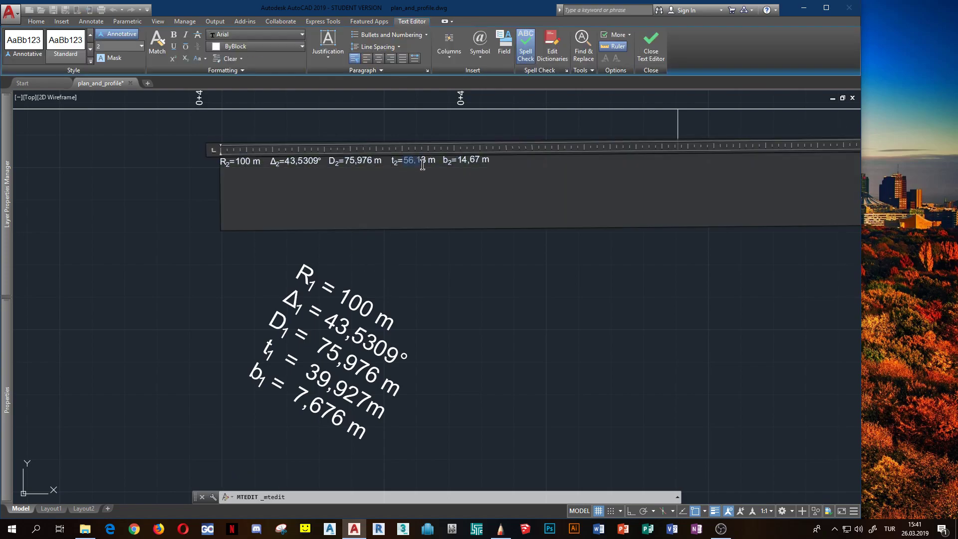
pyautogui.write('39,927')
pyautogui.click(433, 268)
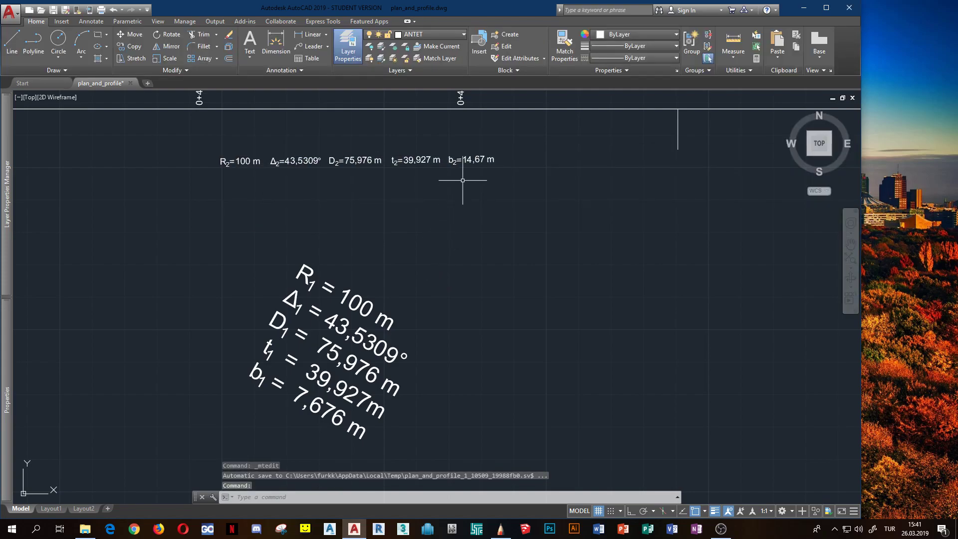
pyautogui.doubleClick(471, 160)
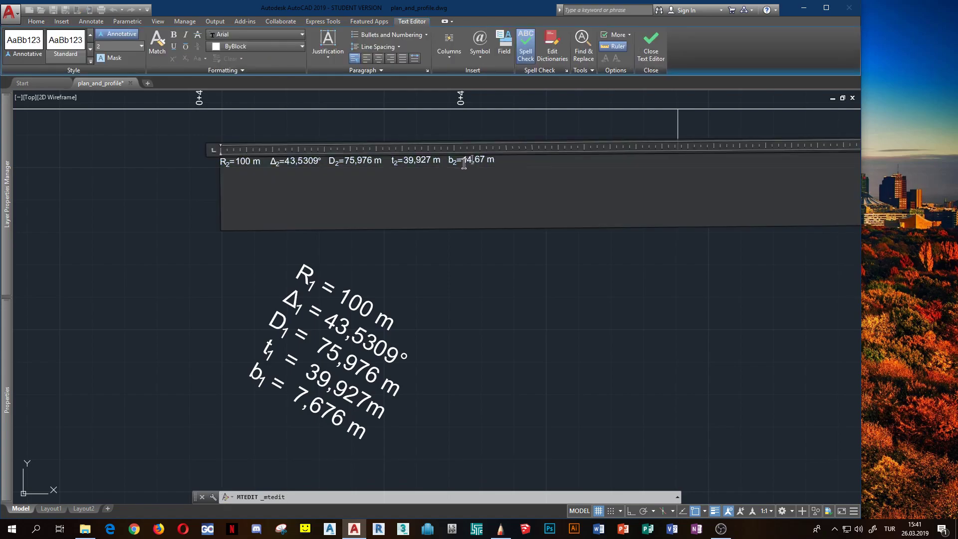
pyautogui.moveTo(477, 165); pyautogui.dragTo(484, 164)
pyautogui.write('7,6')
pyautogui.click(474, 242)
pyautogui.scroll(-5, 452, 287)
pyautogui.scroll(8, 452, 279)
pyautogui.scroll(-2, 452, 279)
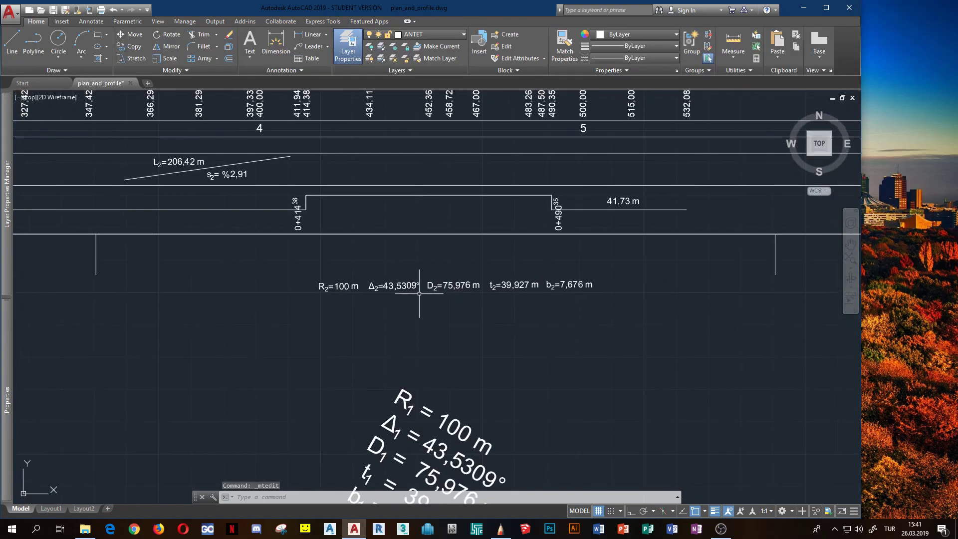
# Step: Remove the spaces around the radius in the curve-2 label so it reads R2=100m
pyautogui.click(349, 285)
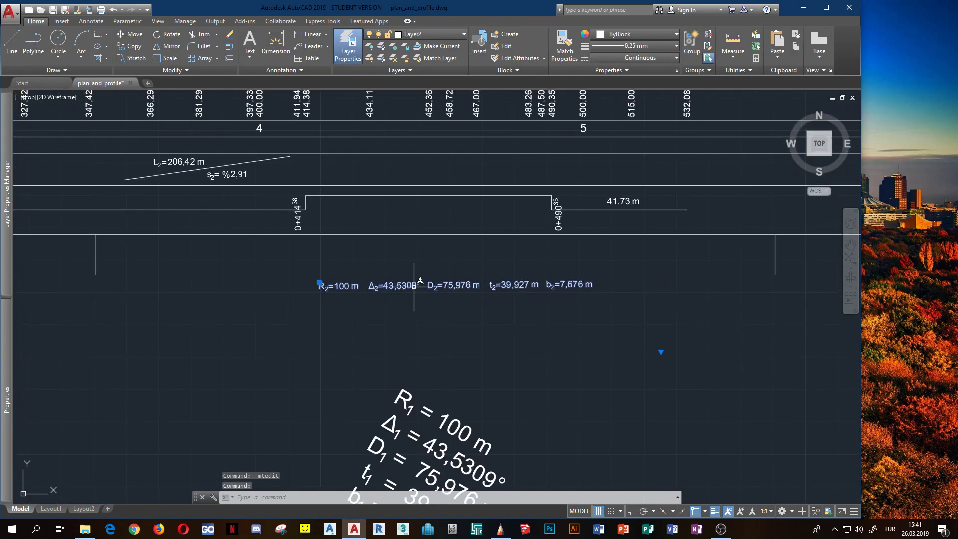
pyautogui.scroll(2, 445, 292)
pyautogui.moveTo(439, 297); pyautogui.dragTo(439, 301, button='middle')
pyautogui.doubleClick(293, 288)
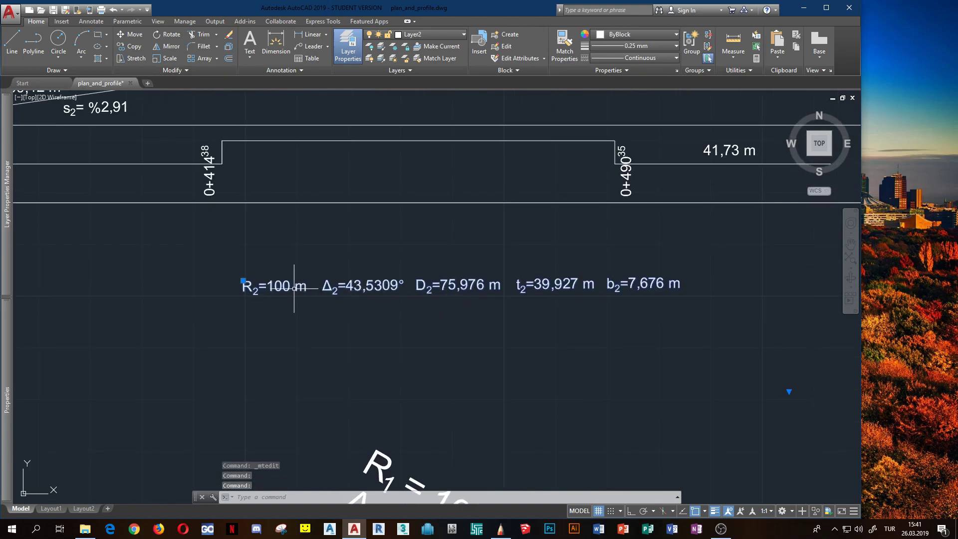
pyautogui.doubleClick(294, 287)
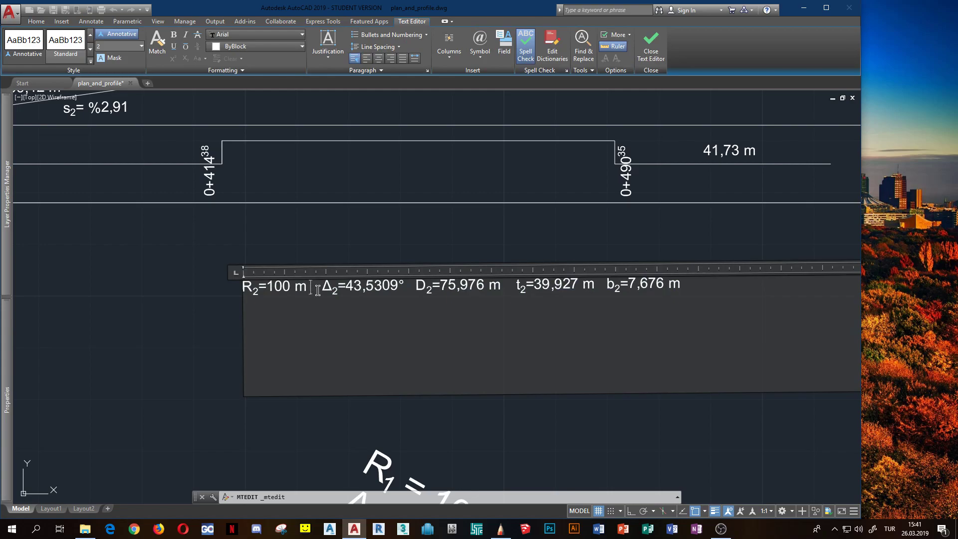
pyautogui.press('Delete')
pyautogui.press('Right')
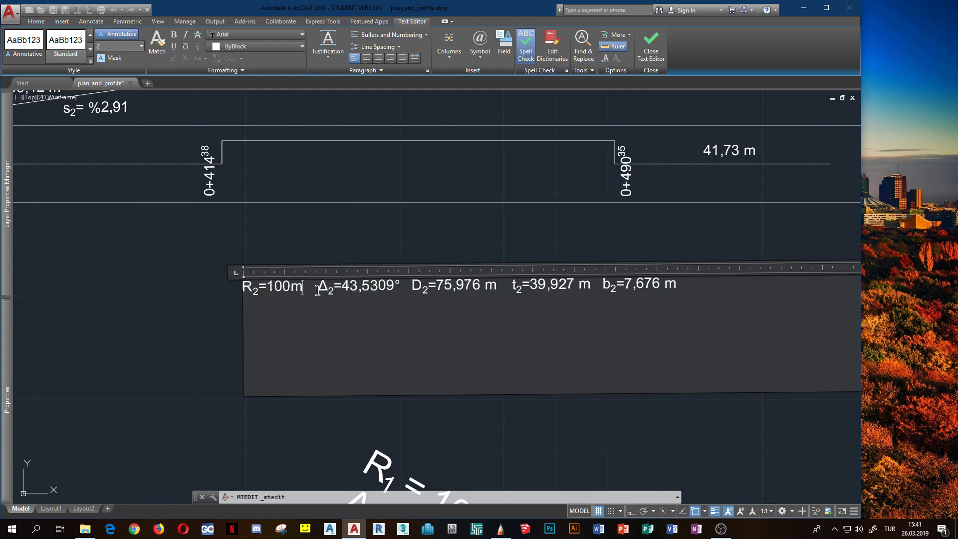
pyautogui.press('Delete')
pyautogui.press('Delete')
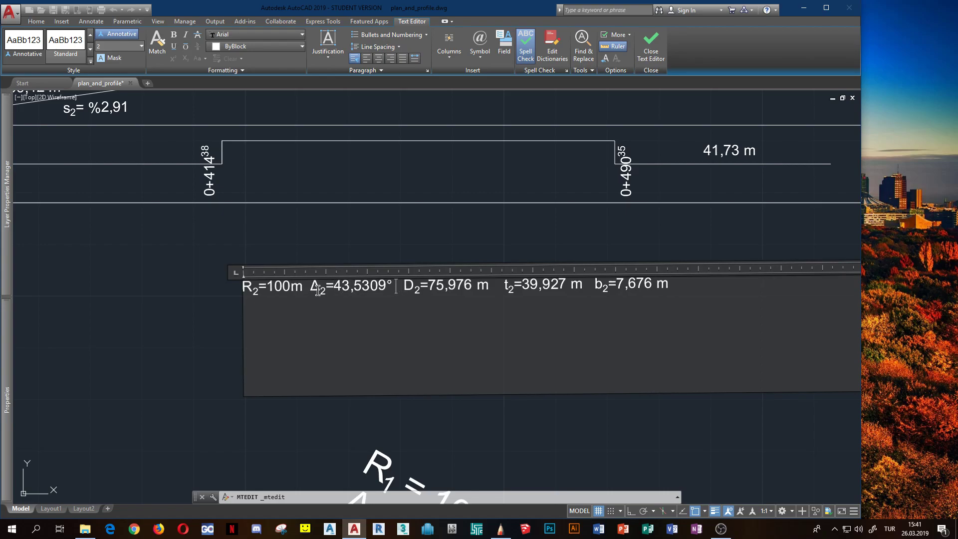
# Step: Delete the surplus spaces around the Δ2, D2 and t2 values, giving D2=75,976m t2=39,927m
pyautogui.press('Delete')
pyautogui.press('Delete')
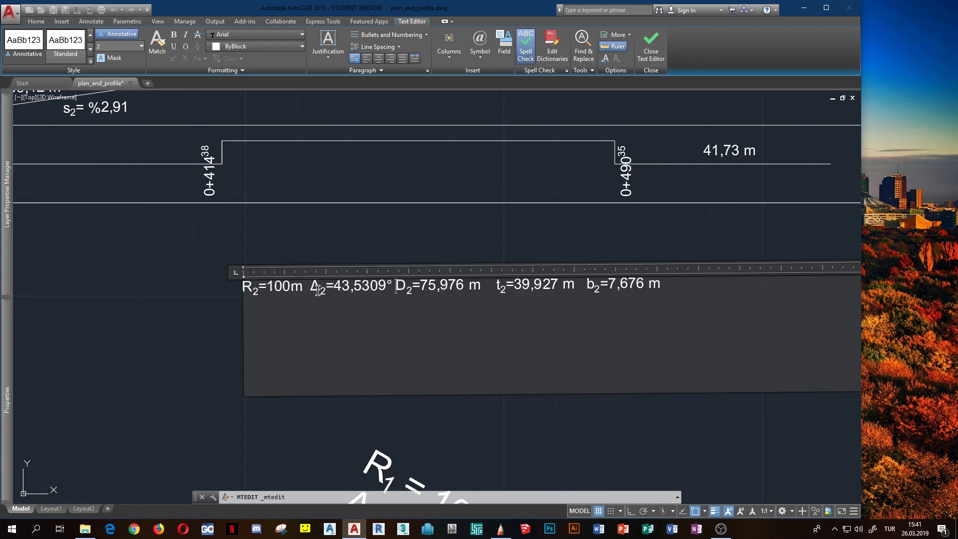
pyautogui.press('Delete')
pyautogui.press('Delete')
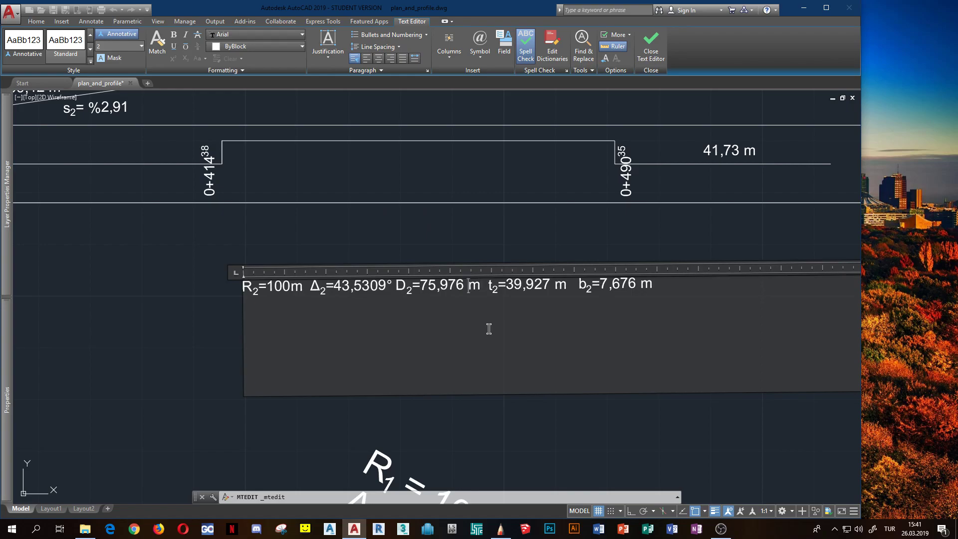
pyautogui.press('BackSpace')
pyautogui.press('Delete')
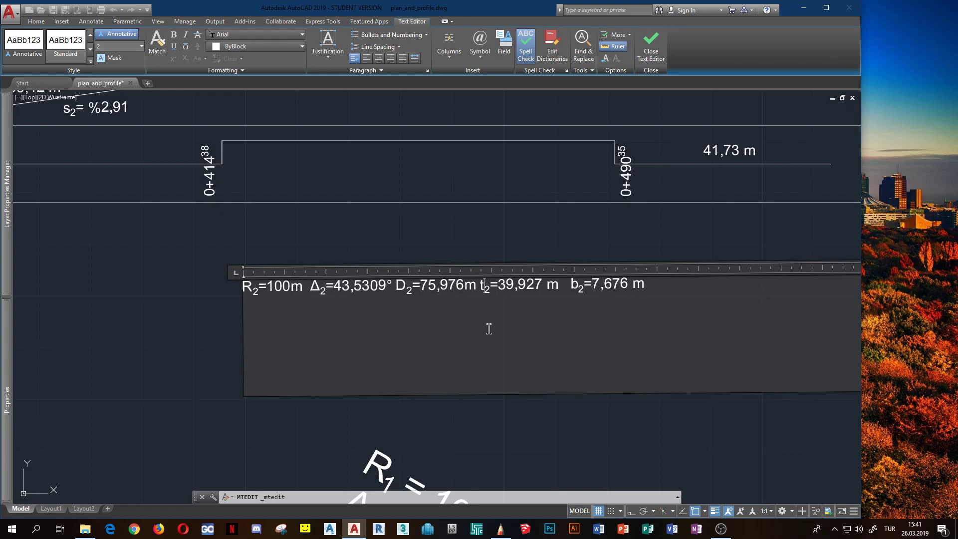
pyautogui.press('BackSpace')
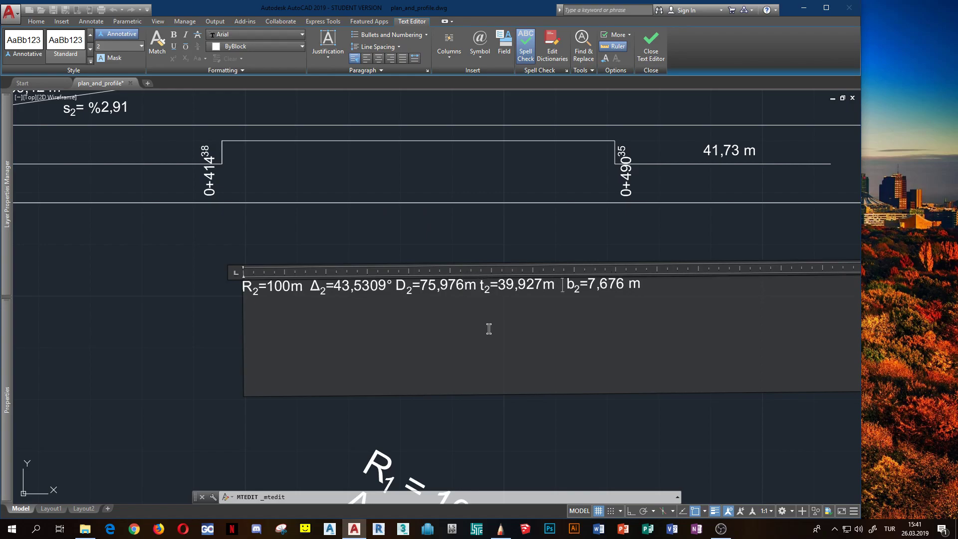
pyautogui.press('Delete')
pyautogui.press('Delete')
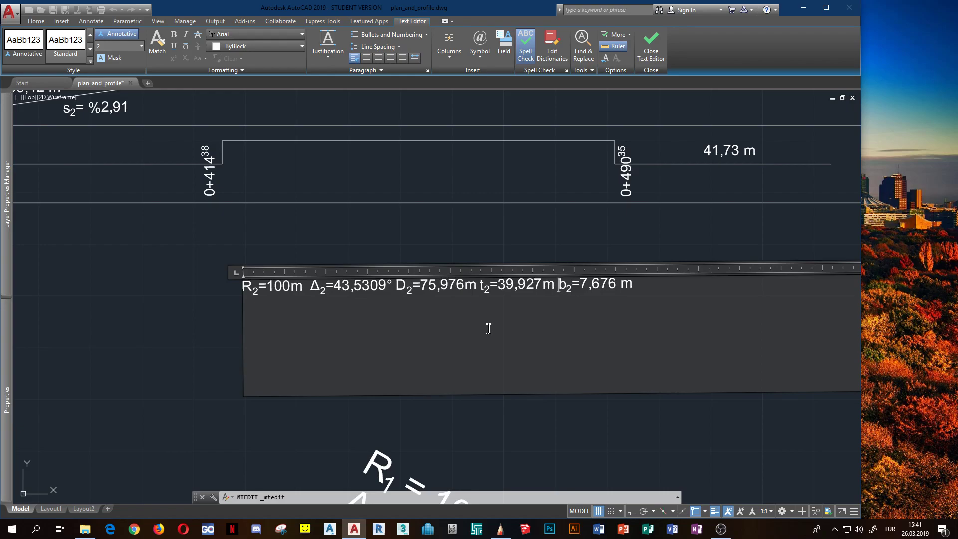
# Step: Move the tightened curve-2 label into the bracket between stations 0+414 and 0+490
pyautogui.click(490, 437)
pyautogui.click(455, 280)
pyautogui.write('m')
pyautogui.press('Return')
pyautogui.click(445, 283)
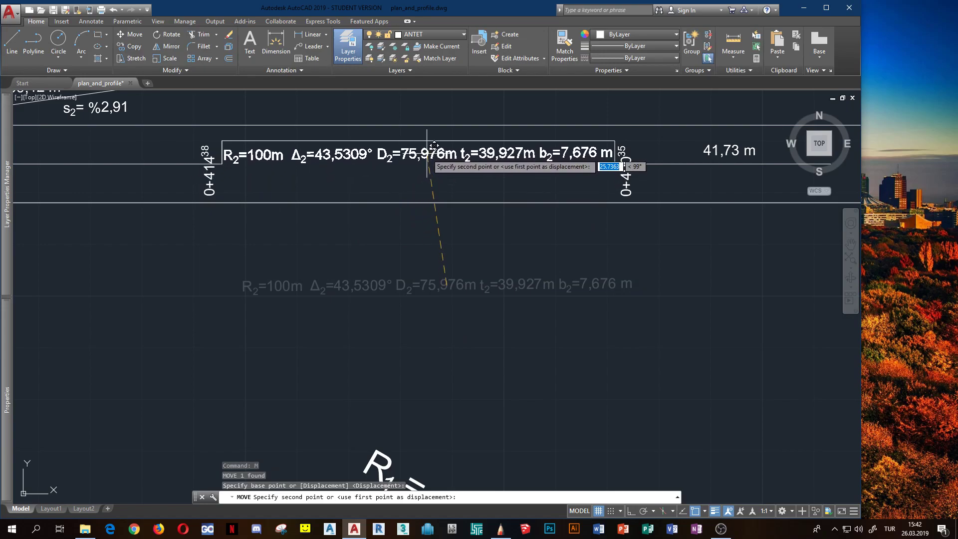
pyautogui.scroll(2, 427, 153)
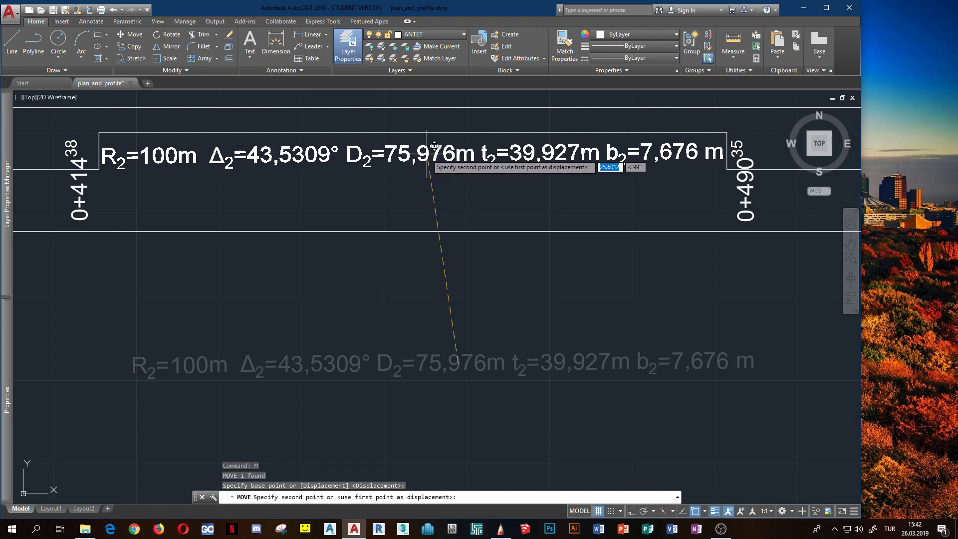
pyautogui.click(426, 154)
# Step: Pan across the plan row to check the placed labels and view the whole profile sheet
pyautogui.scroll(-8, 349, 259)
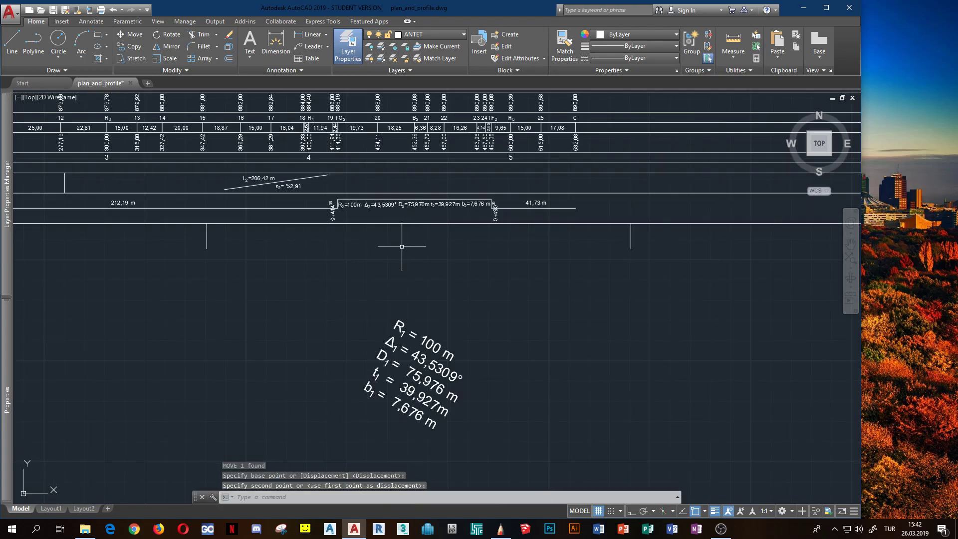
pyautogui.scroll(6, 234, 270)
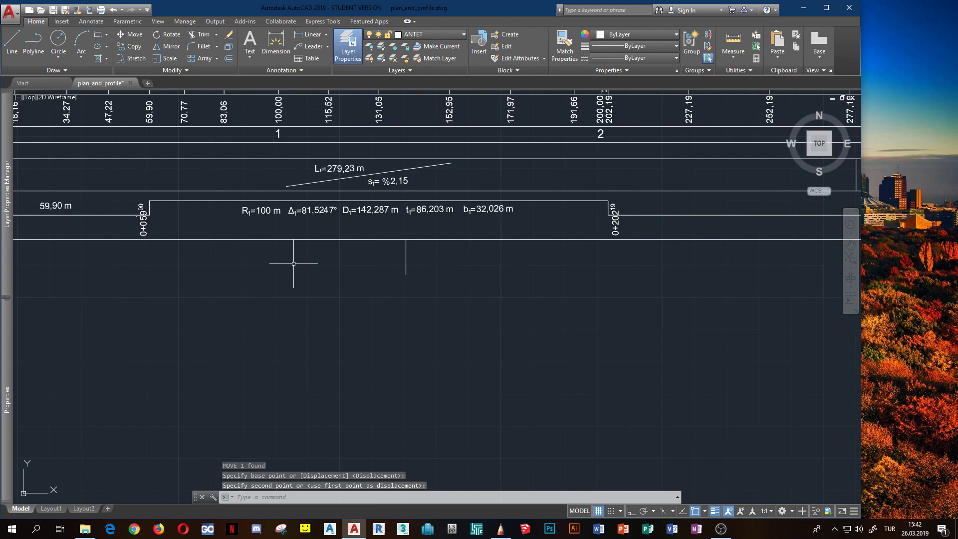
pyautogui.scroll(-4, 298, 262)
pyautogui.moveTo(723, 279); pyautogui.dragTo(435, 277, button='middle')
pyautogui.scroll(2, 490, 238)
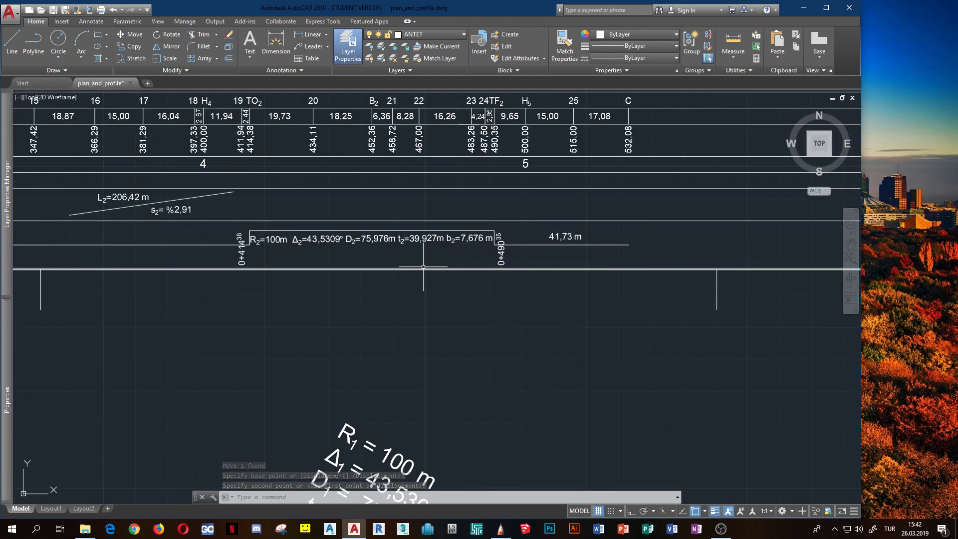
pyautogui.scroll(-2, 353, 295)
pyautogui.moveTo(368, 300)
pyautogui.mouseDown(button='middle')
pyautogui.moveTo(431, 322)
pyautogui.moveTo(429, 271)
pyautogui.moveTo(432, 323)
pyautogui.mouseUp(button='middle')
pyautogui.scroll(1, 430, 322)
pyautogui.scroll(-1, 410, 295)
pyautogui.scroll(2, 393, 294)
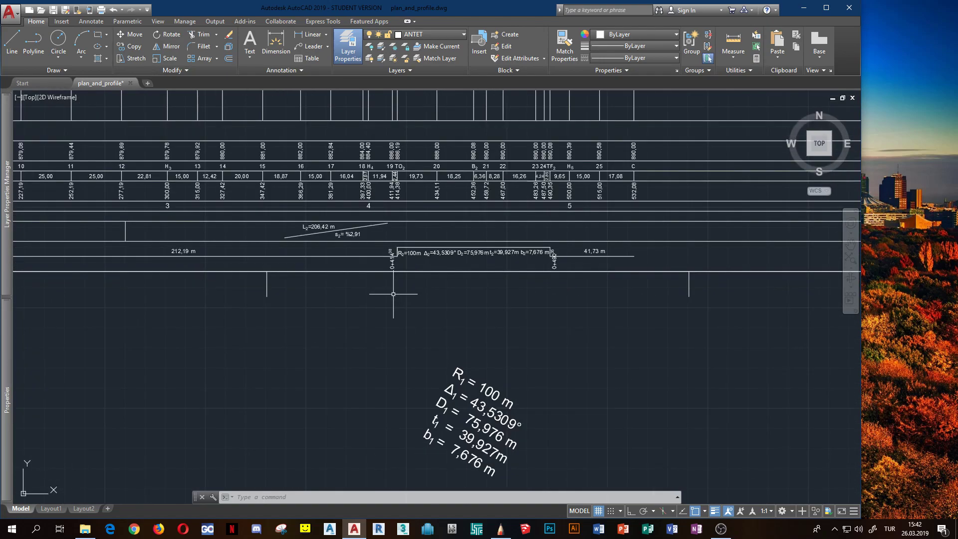
pyautogui.scroll(-4, 399, 299)
pyautogui.moveTo(406, 305); pyautogui.dragTo(433, 395, button='middle')
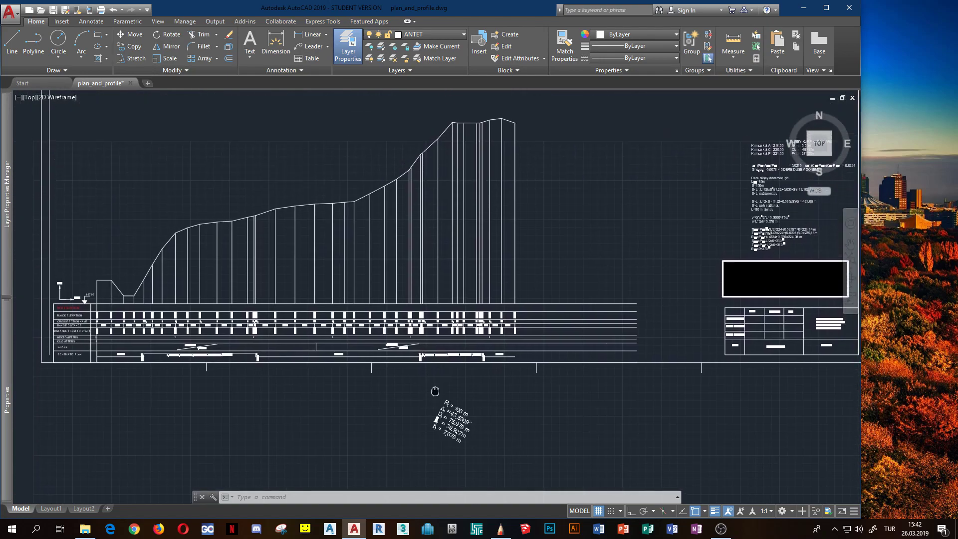